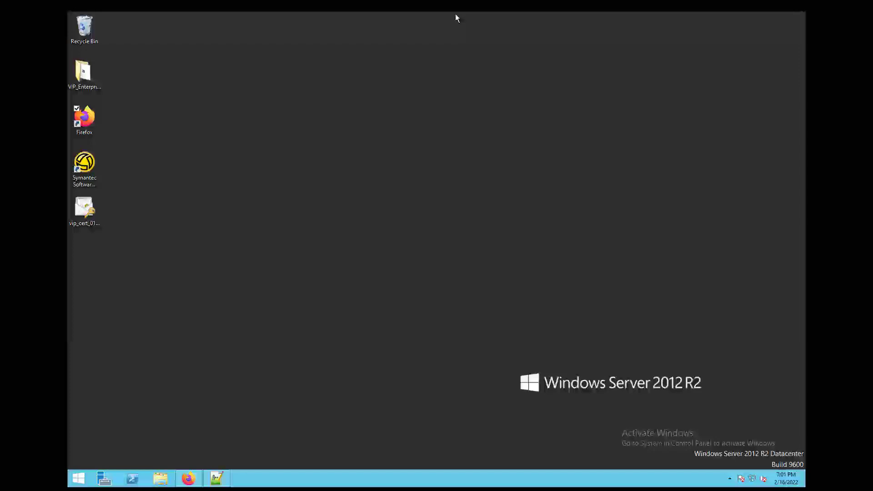
- Check the version file in C:\Program Files (x86)\Symantec\VIP_Enterprise_Gateway, which reads 9.7.0.0331
{"action": "left_click", "coordinate": [160, 478]}
{"action": "double_click", "coordinate": [350, 241]}
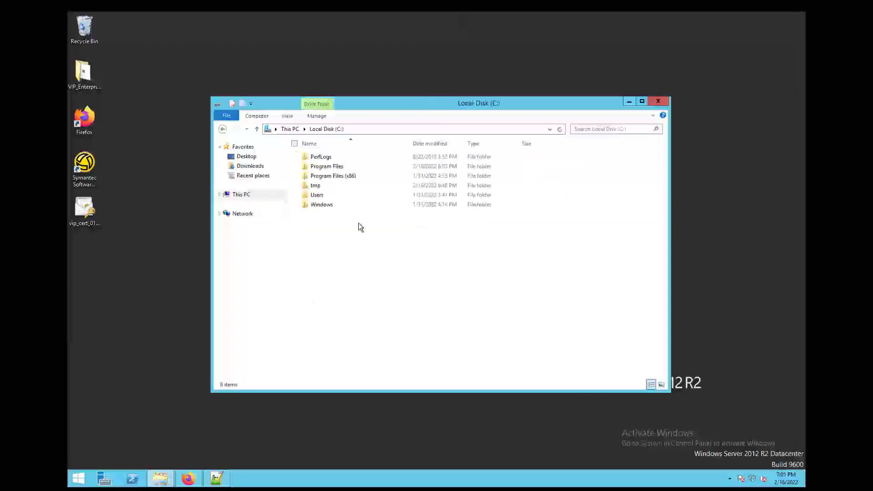
{"action": "double_click", "coordinate": [344, 177]}
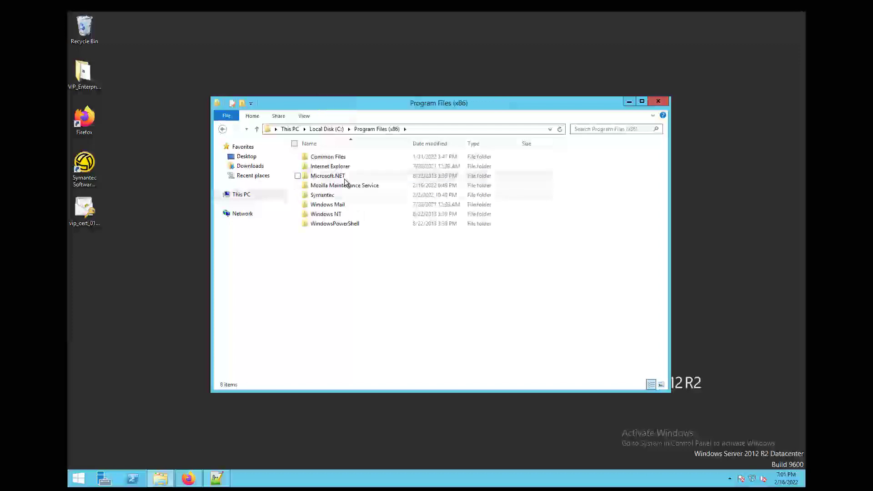
{"action": "double_click", "coordinate": [336, 195]}
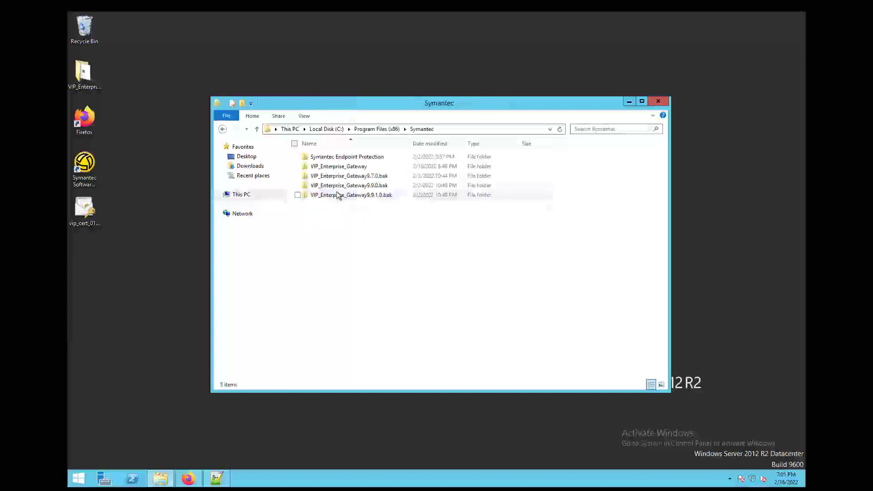
{"action": "double_click", "coordinate": [353, 167]}
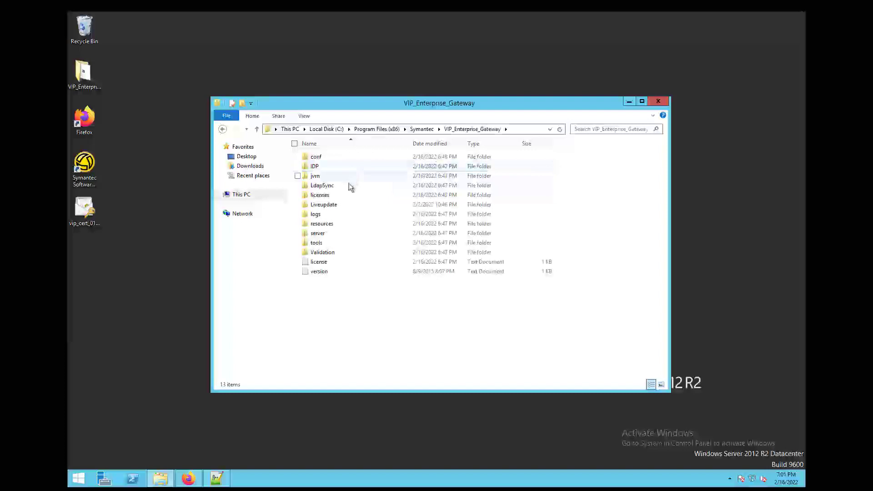
{"action": "double_click", "coordinate": [320, 272]}
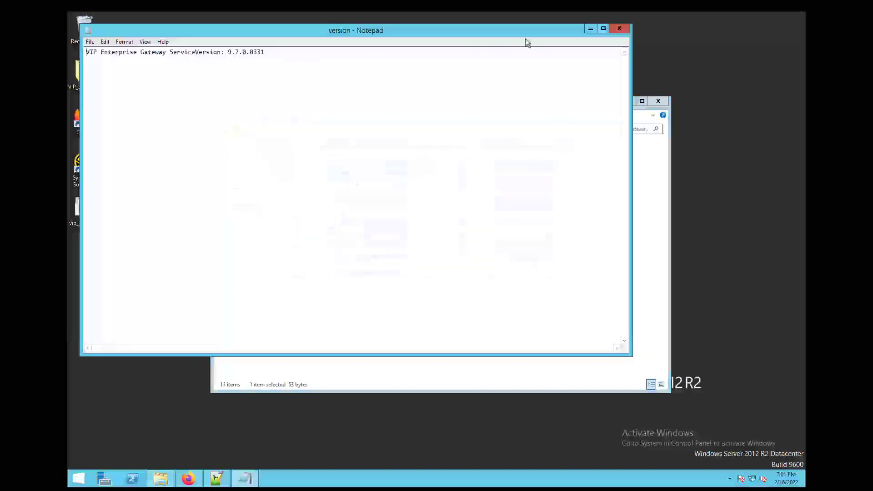
{"action": "left_click", "coordinate": [619, 29]}
{"action": "left_click", "coordinate": [188, 478]}
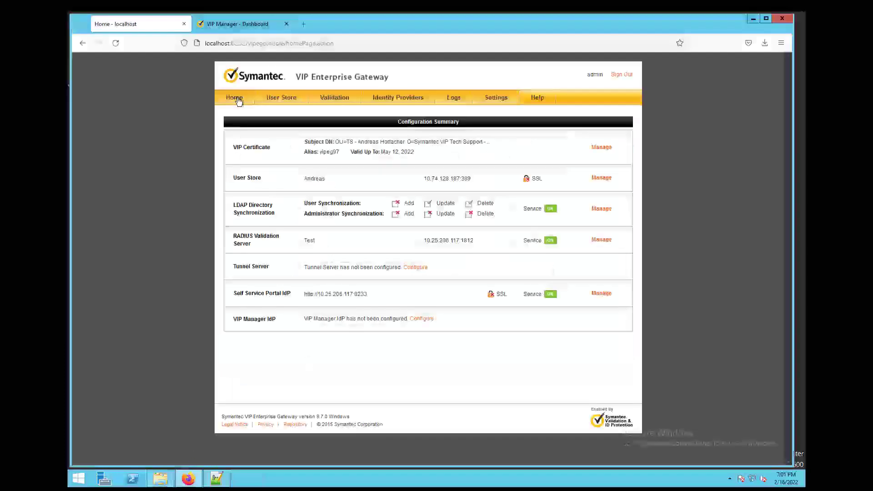
{"action": "left_click", "coordinate": [235, 99]}
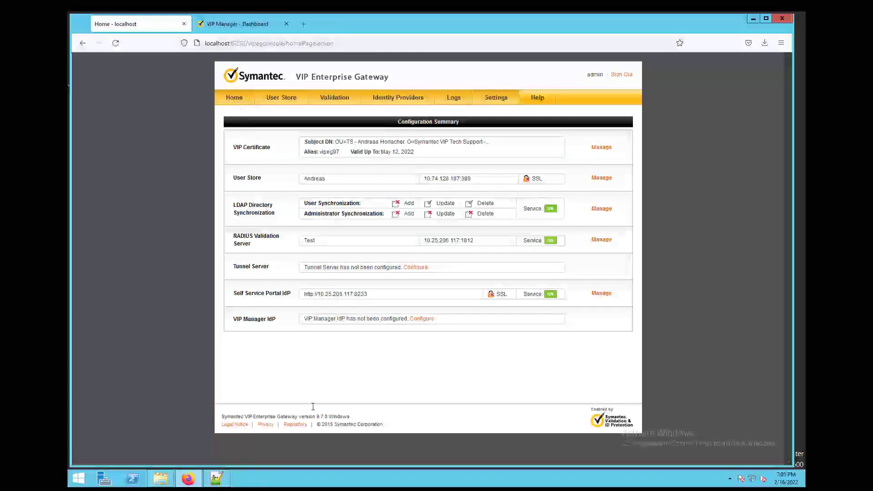
{"action": "left_click_drag", "start_coordinate": [315, 416], "coordinate": [336, 417]}
{"action": "left_click", "coordinate": [365, 415]}
- Save VIP_Enterprise_Gateway_9_8_0_WINDOWS.zip from VIP Manager's Enterprise Gateway 9.8 download files
{"action": "left_click", "coordinate": [239, 28]}
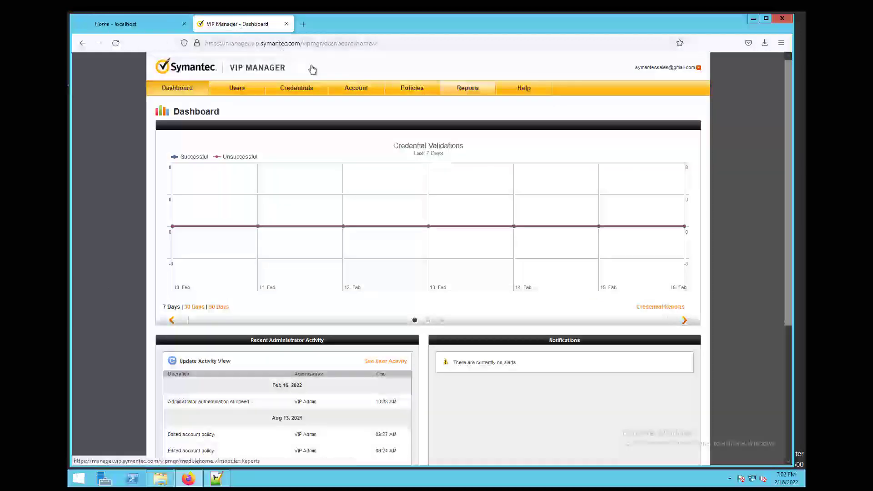
{"action": "left_click", "coordinate": [356, 90]}
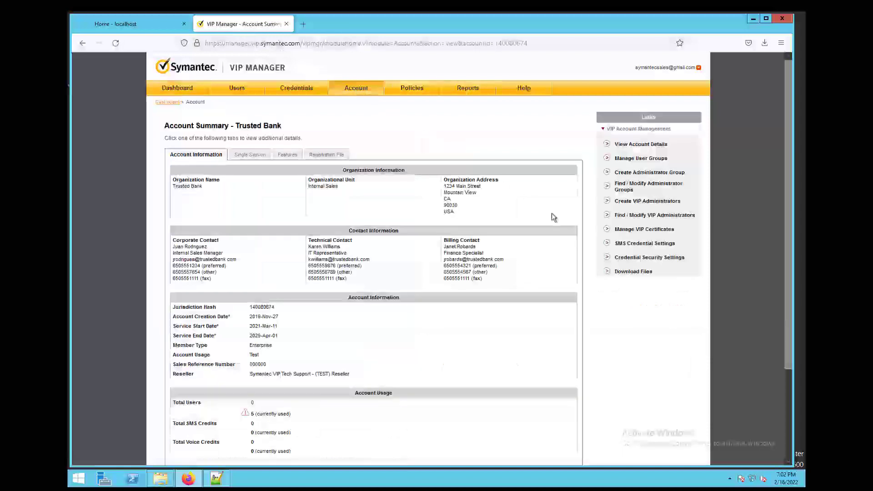
{"action": "left_click", "coordinate": [644, 272]}
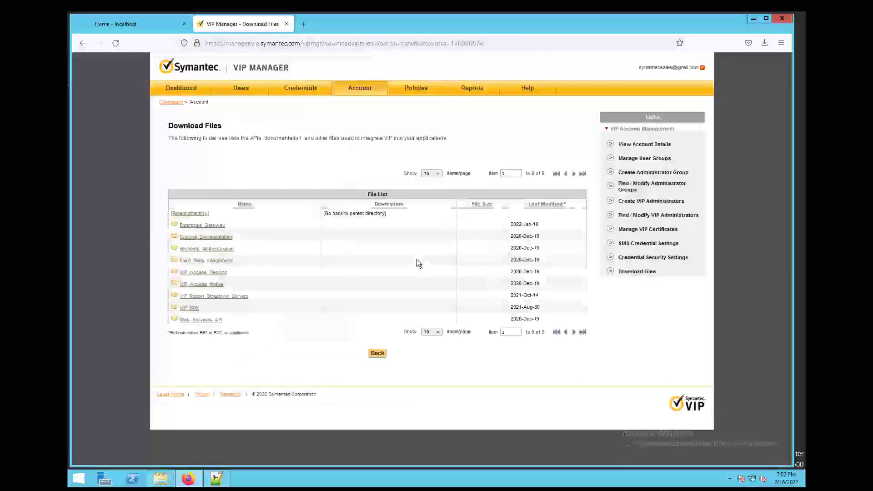
{"action": "left_click", "coordinate": [212, 225]}
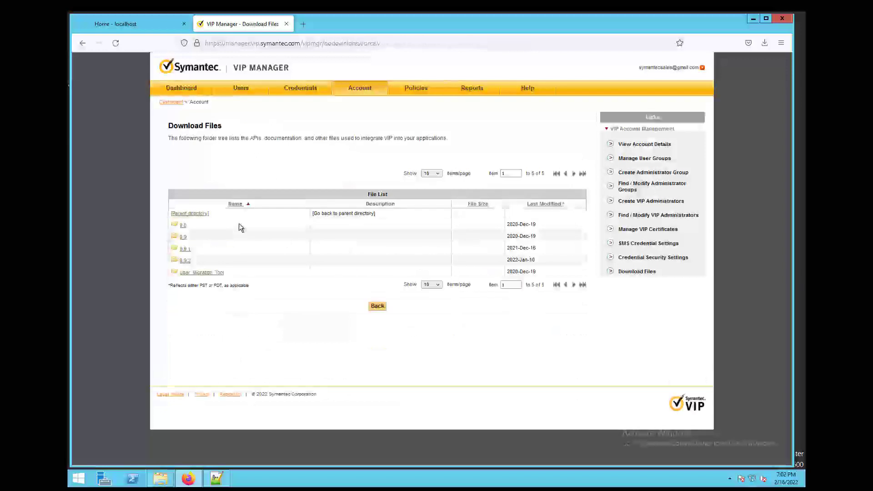
{"action": "left_click", "coordinate": [183, 226]}
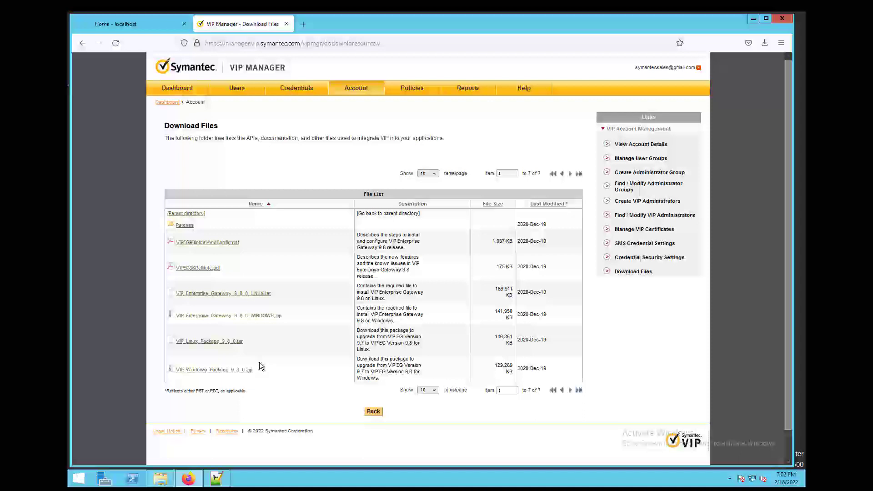
{"action": "left_click", "coordinate": [269, 318]}
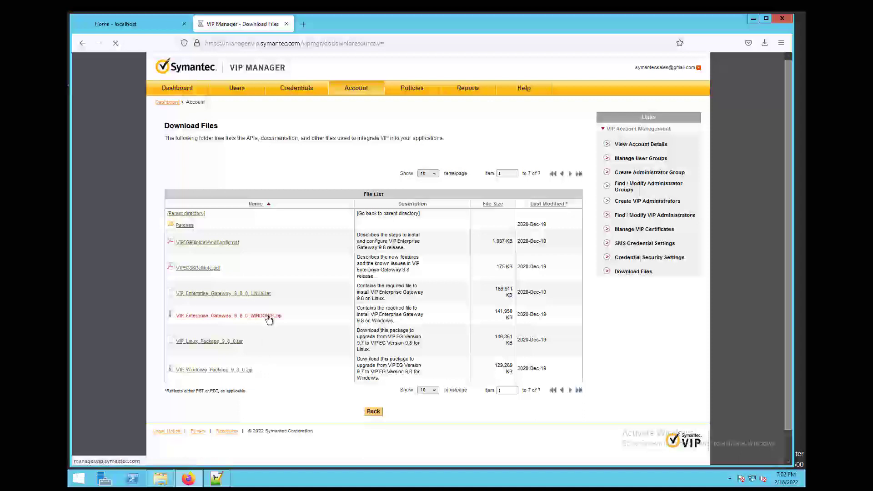
{"action": "left_click", "coordinate": [372, 268]}
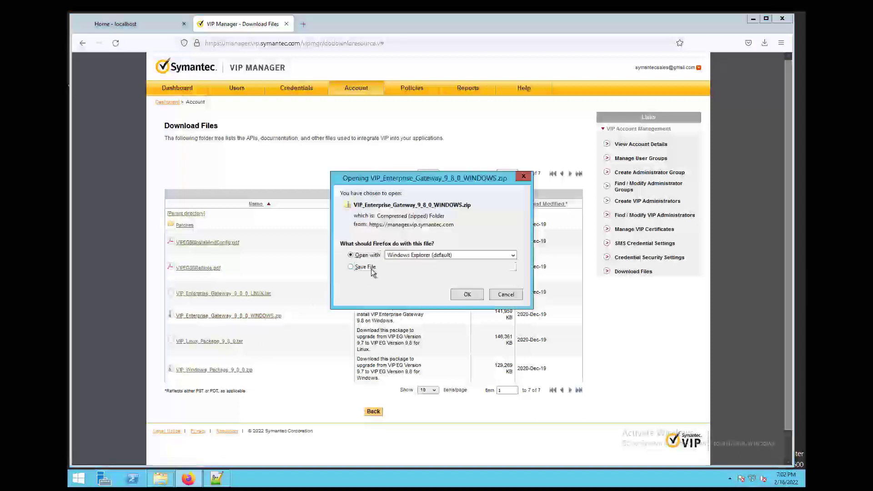
{"action": "left_click", "coordinate": [467, 294]}
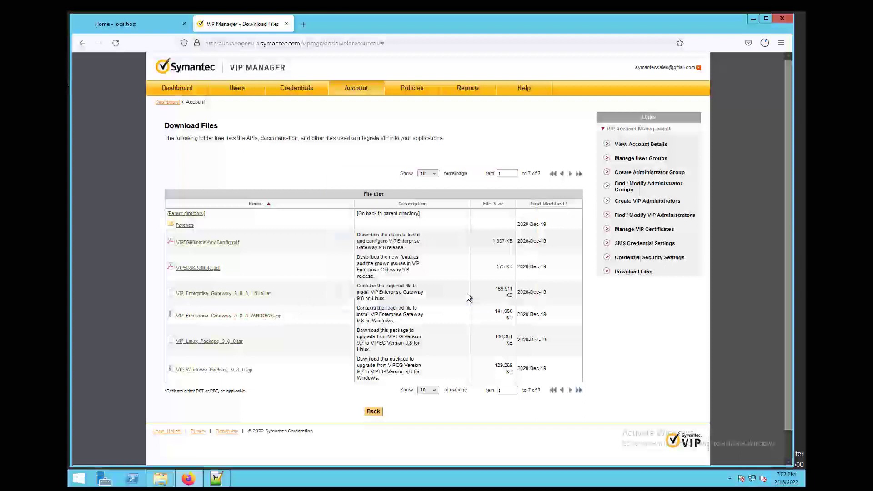
{"action": "left_click", "coordinate": [157, 24]}
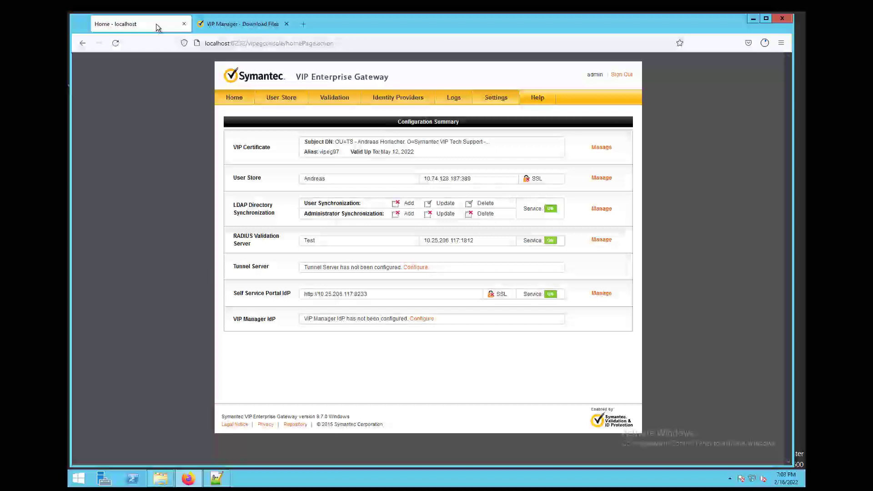
- Review the User Store, RADIUS validation, identity provider and LDAP sync settings, then go to Export Settings
{"action": "left_click", "coordinate": [291, 102]}
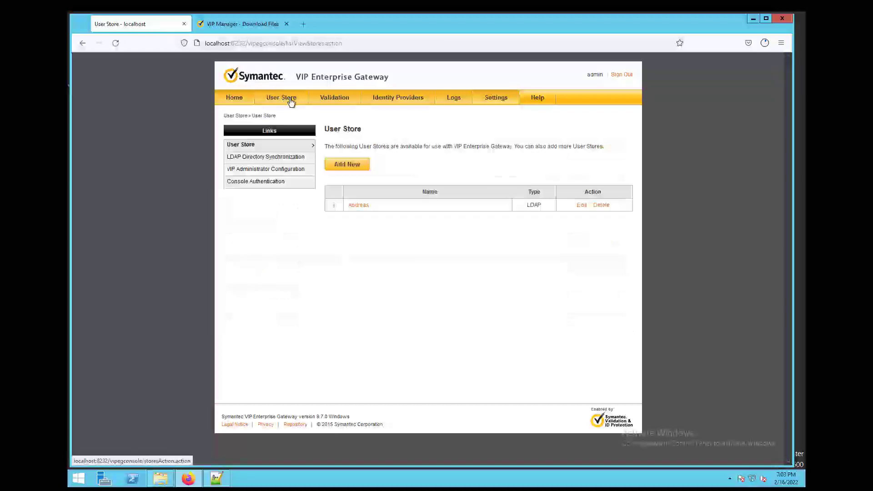
{"action": "left_click", "coordinate": [334, 99]}
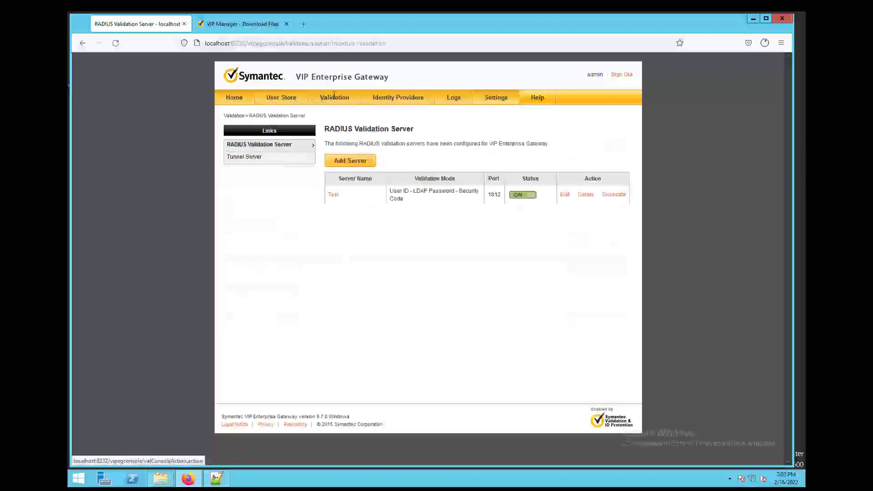
{"action": "left_click", "coordinate": [400, 101]}
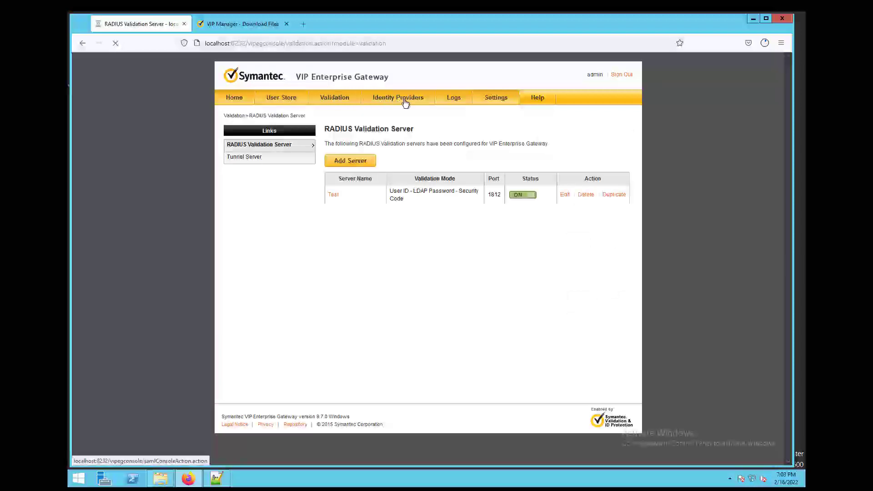
{"action": "left_click", "coordinate": [282, 97]}
{"action": "left_click", "coordinate": [273, 159]}
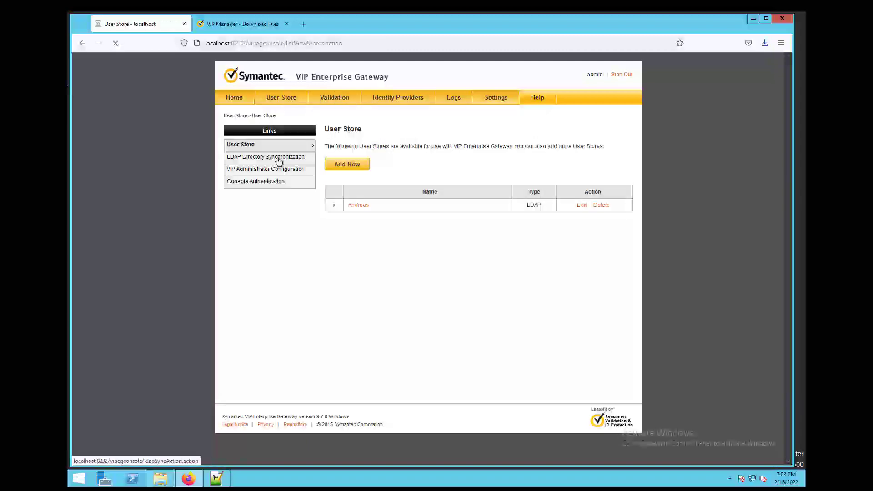
{"action": "left_click", "coordinate": [497, 99]}
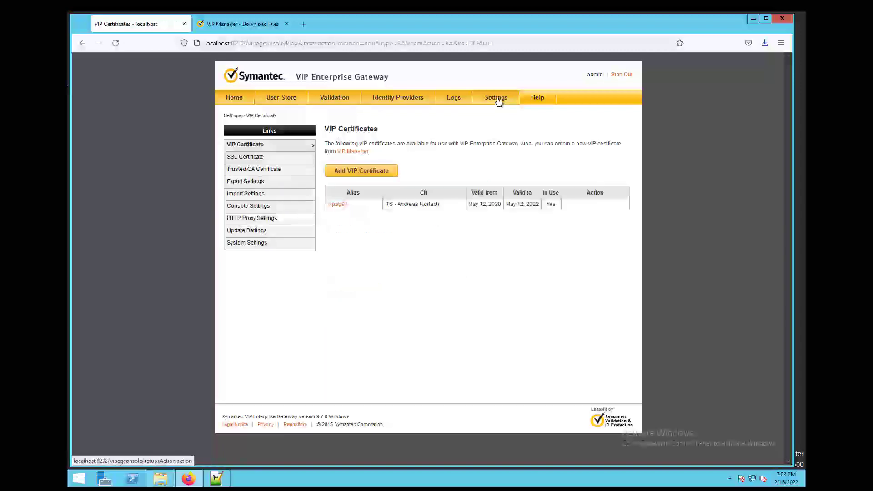
{"action": "left_click", "coordinate": [244, 184]}
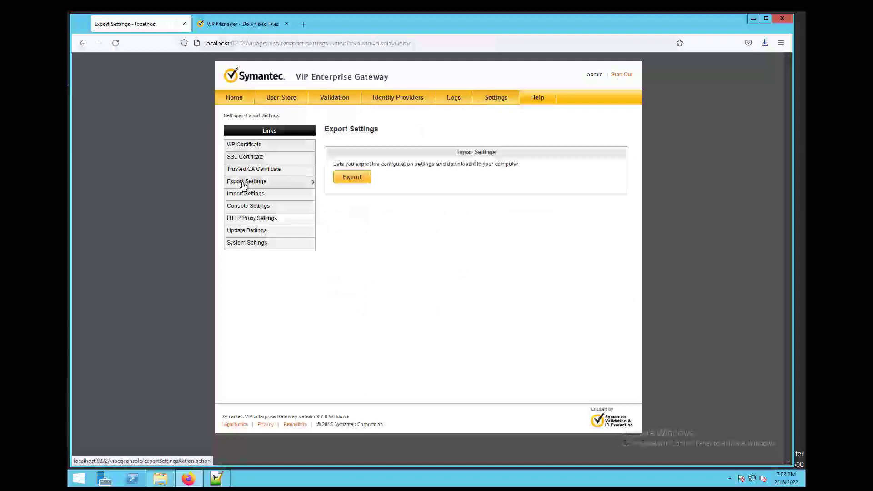
{"action": "left_click", "coordinate": [361, 179]}
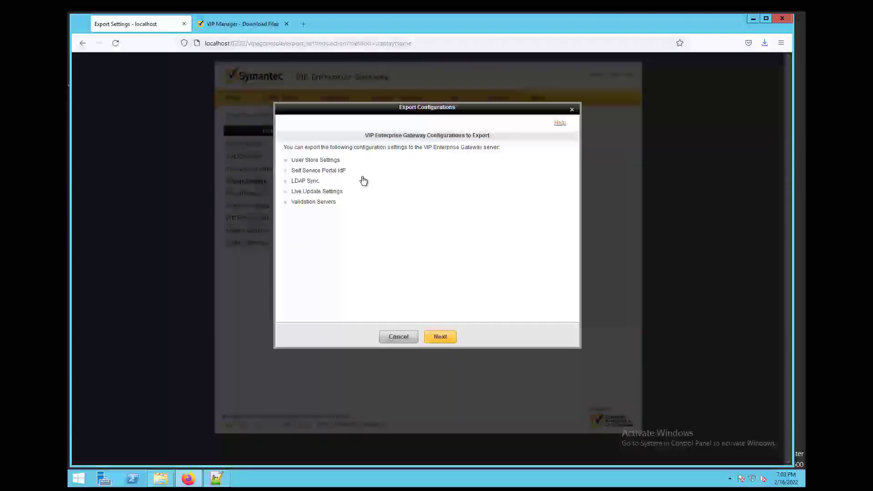
{"action": "left_click", "coordinate": [447, 337]}
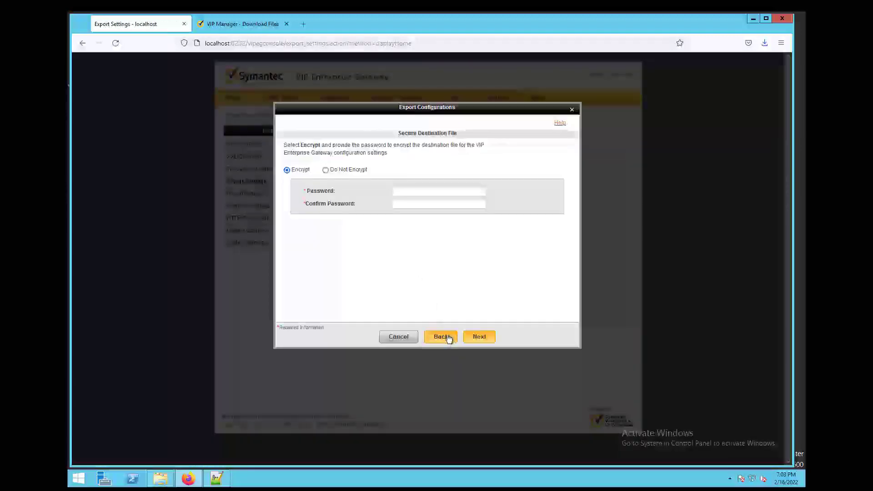
{"action": "left_click", "coordinate": [326, 170]}
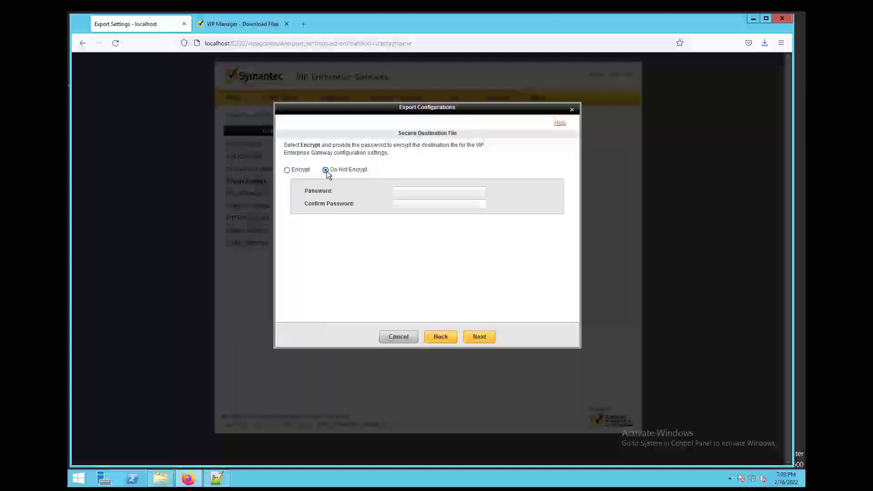
{"action": "left_click", "coordinate": [478, 336]}
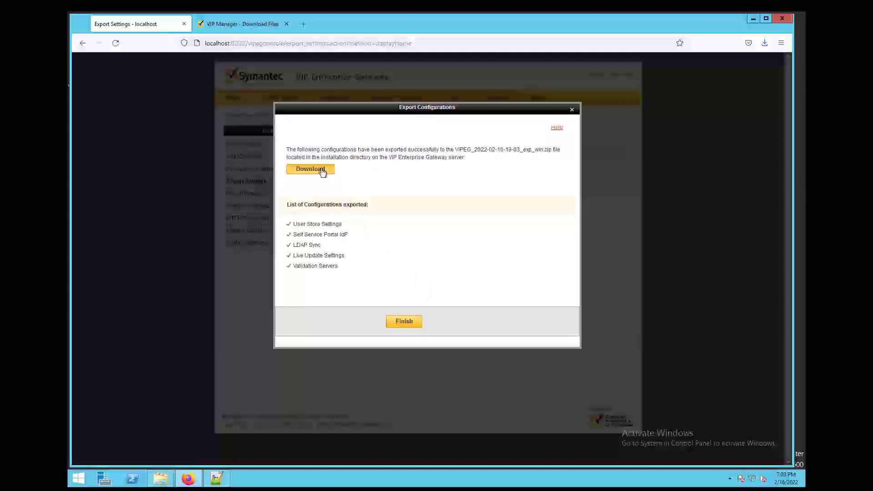
{"action": "left_click", "coordinate": [321, 170]}
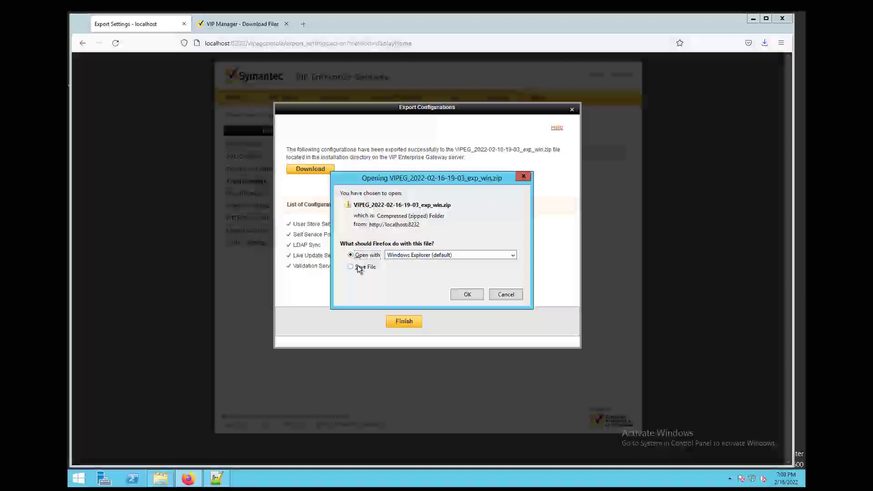
{"action": "left_click", "coordinate": [358, 265]}
{"action": "left_click", "coordinate": [466, 295]}
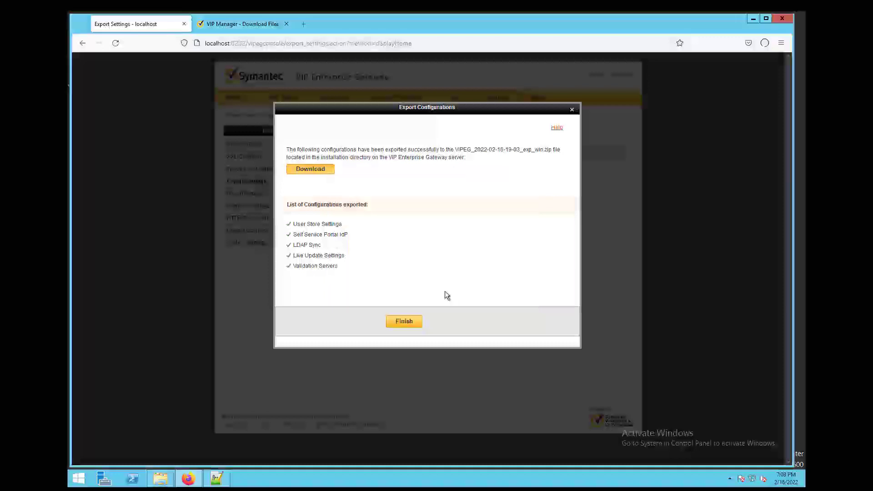
{"action": "left_click", "coordinate": [765, 44]}
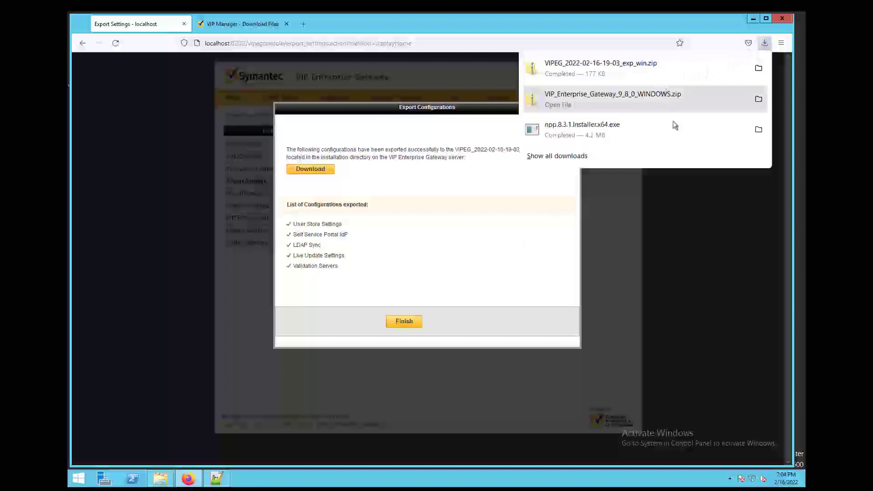
{"action": "left_click", "coordinate": [694, 294]}
{"action": "left_click", "coordinate": [403, 322]}
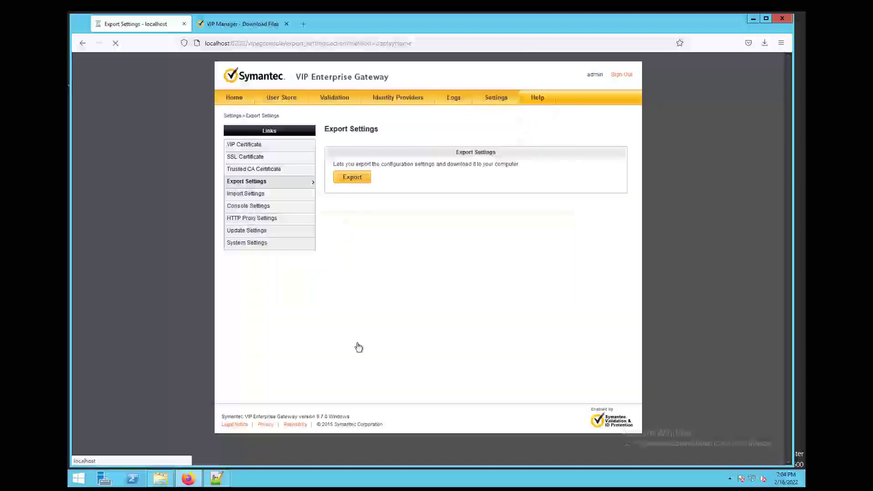
- Select VIP Enterprise Gateway 9.7 in Control Panel's Programs and Features list
{"action": "left_click", "coordinate": [80, 480]}
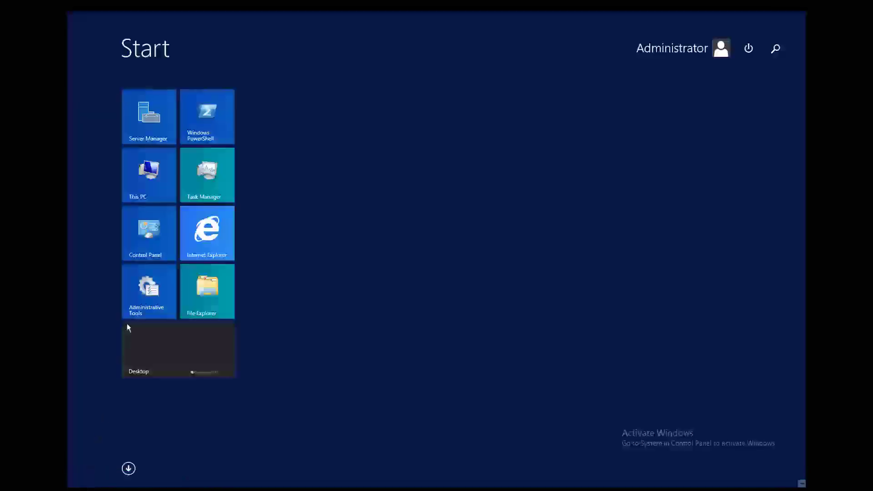
{"action": "key", "text": "Escape"}
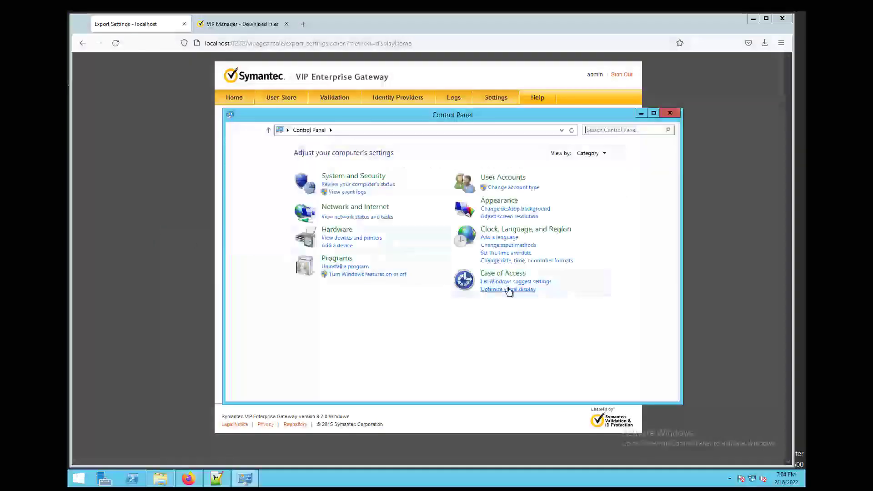
{"action": "left_click", "coordinate": [344, 267]}
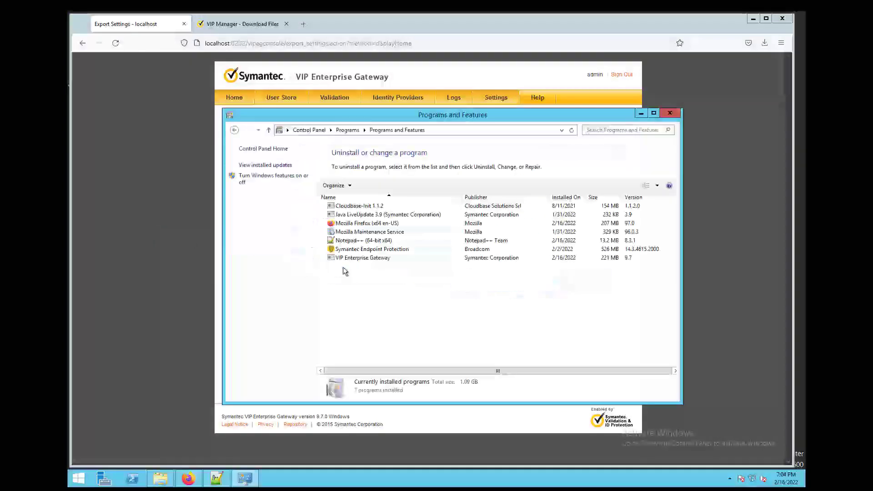
{"action": "left_click", "coordinate": [424, 259]}
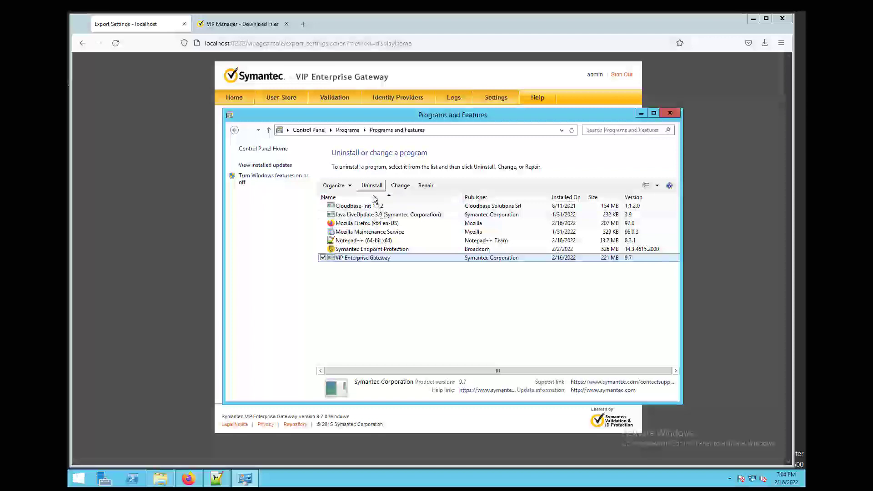
{"action": "left_click_drag", "start_coordinate": [381, 114], "coordinate": [374, 142]}
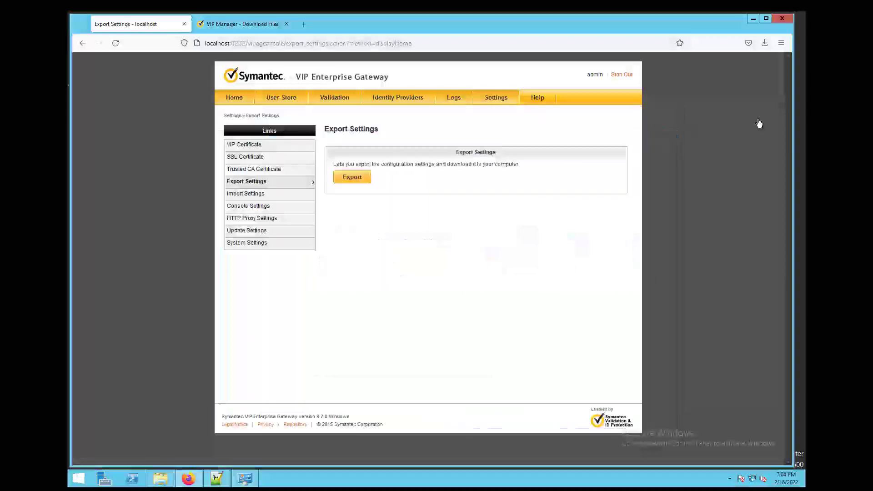
- Check the VIP Certificates page, whose in-use certificate is valid until May 12, 2022
{"action": "left_click", "coordinate": [254, 145]}
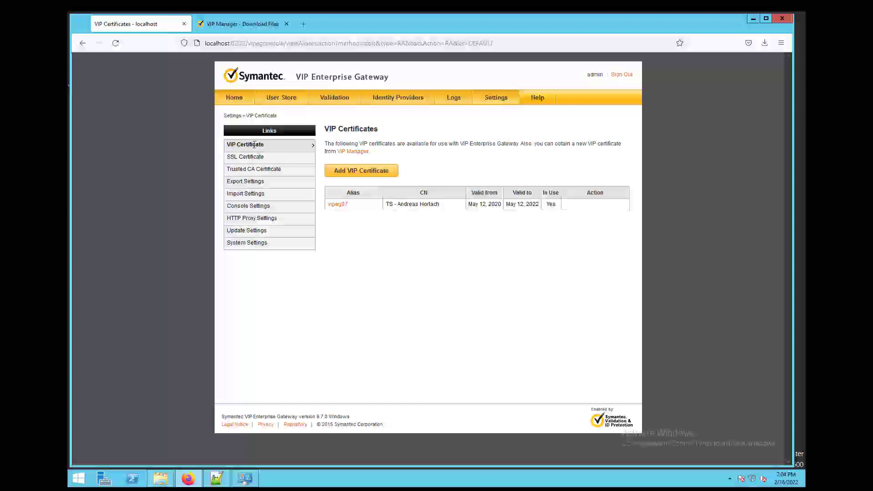
{"action": "left_click", "coordinate": [246, 159]}
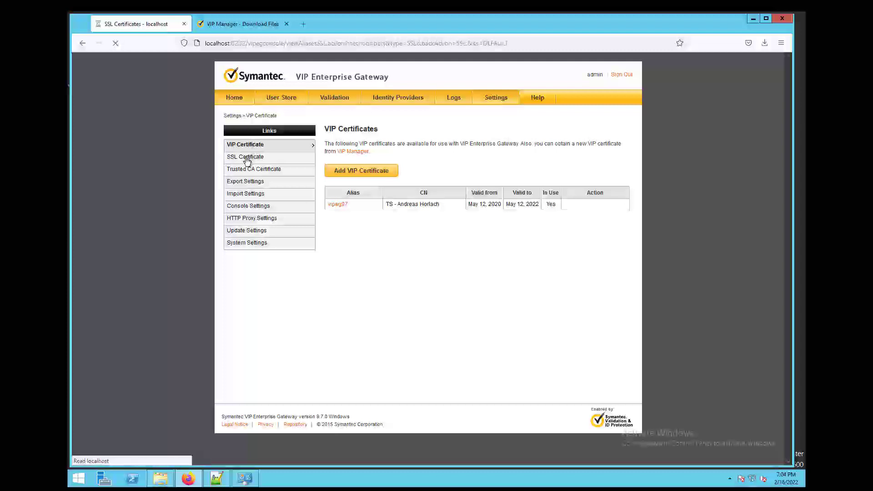
{"action": "left_click", "coordinate": [256, 149]}
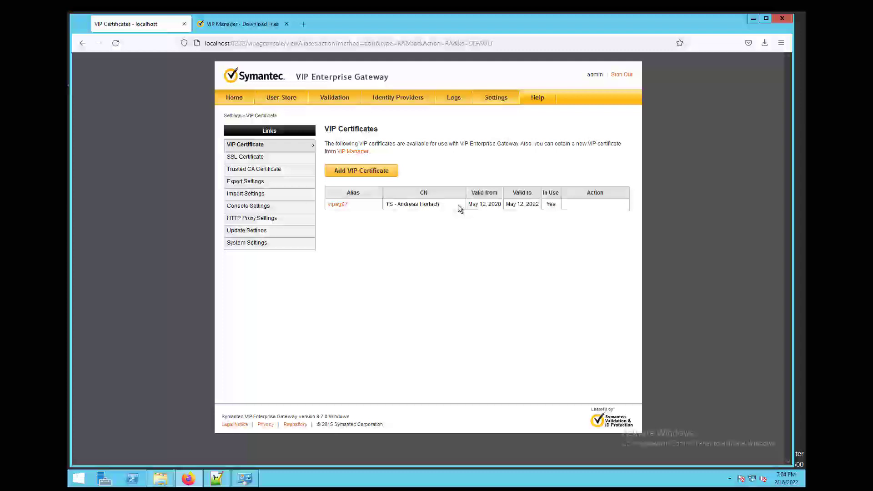
{"action": "left_click", "coordinate": [270, 160]}
- Download the valid VIP certificate with a new password as vip_cert_02-16-2022_11-05AM.p12
{"action": "left_click", "coordinate": [245, 24]}
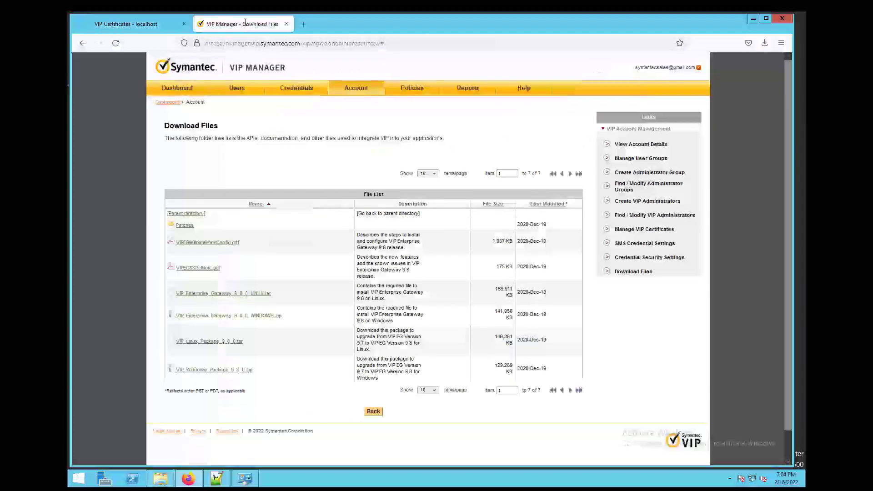
{"action": "left_click", "coordinate": [653, 230]}
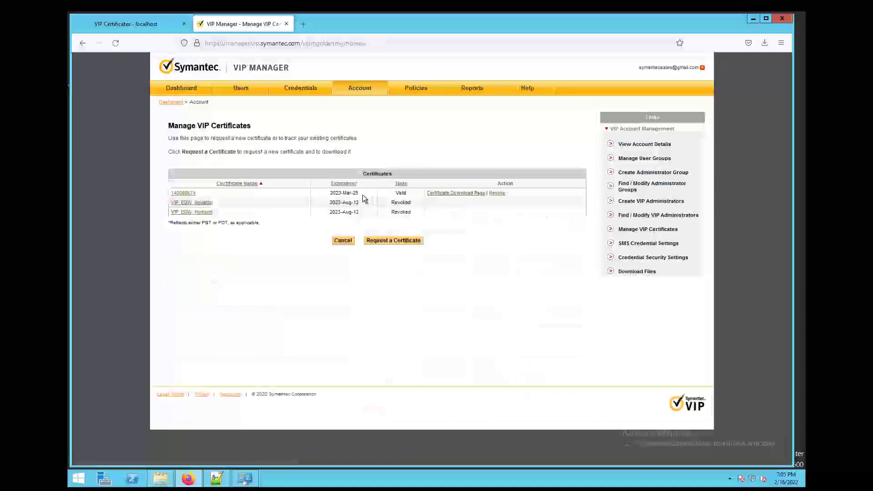
{"action": "left_click", "coordinate": [466, 195]}
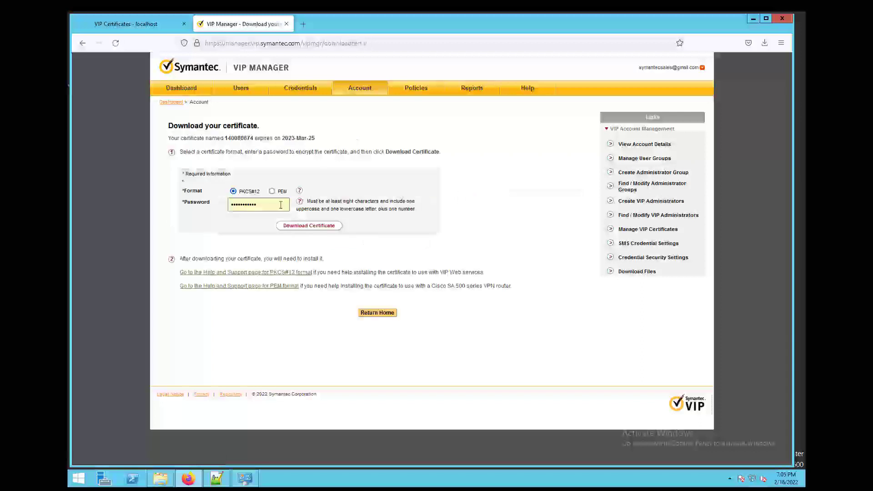
{"action": "left_click_drag", "start_coordinate": [286, 204], "coordinate": [196, 205]}
{"action": "type", "text": "•••"}
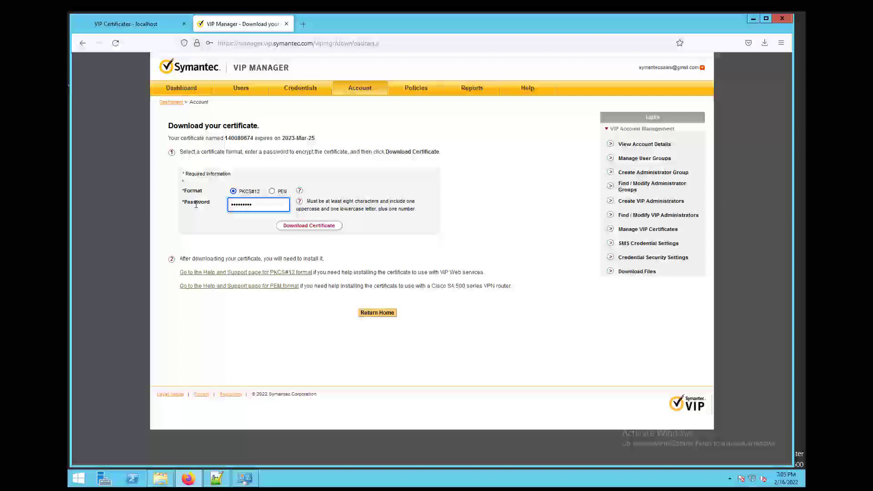
{"action": "left_click", "coordinate": [303, 226]}
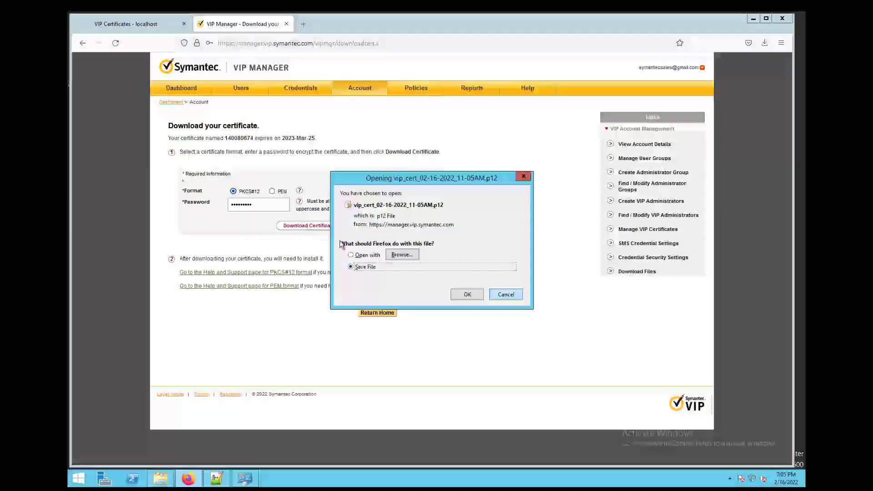
{"action": "left_click", "coordinate": [472, 296]}
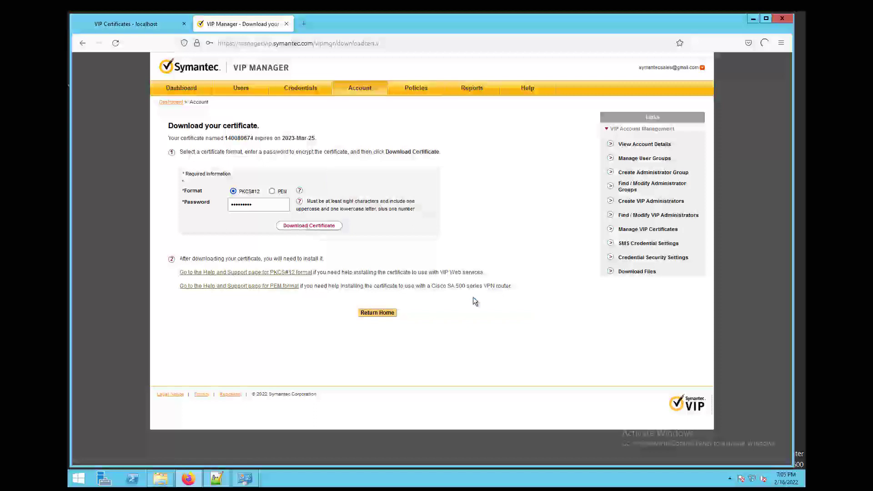
{"action": "left_click", "coordinate": [764, 44]}
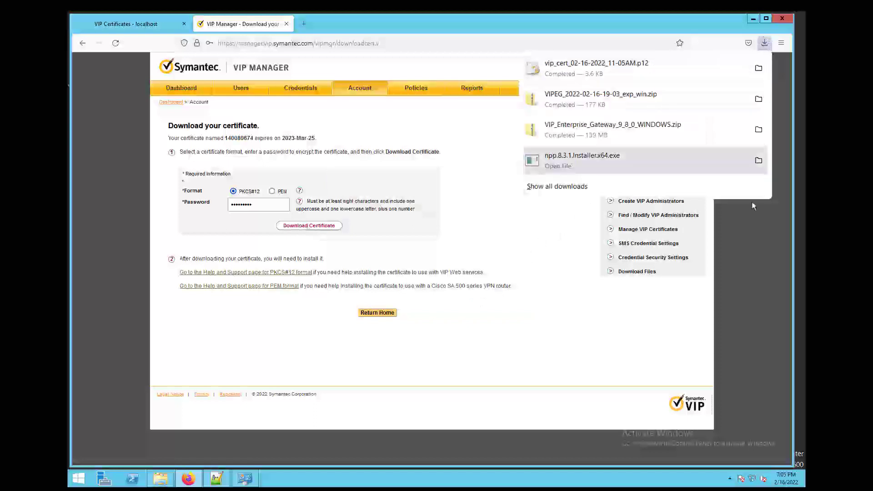
{"action": "left_click", "coordinate": [748, 241]}
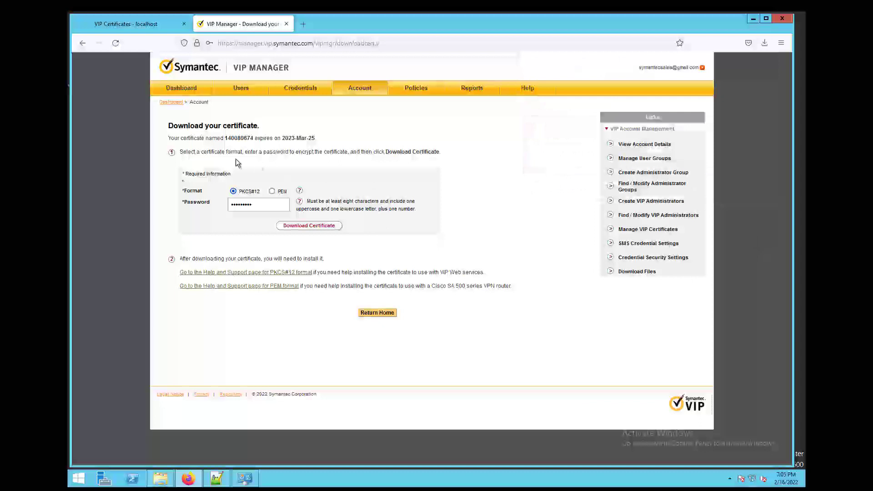
- Uninstall VIP Enterprise Gateway 9.7 from Programs and Features, confirming with Yes
{"action": "left_click", "coordinate": [138, 26]}
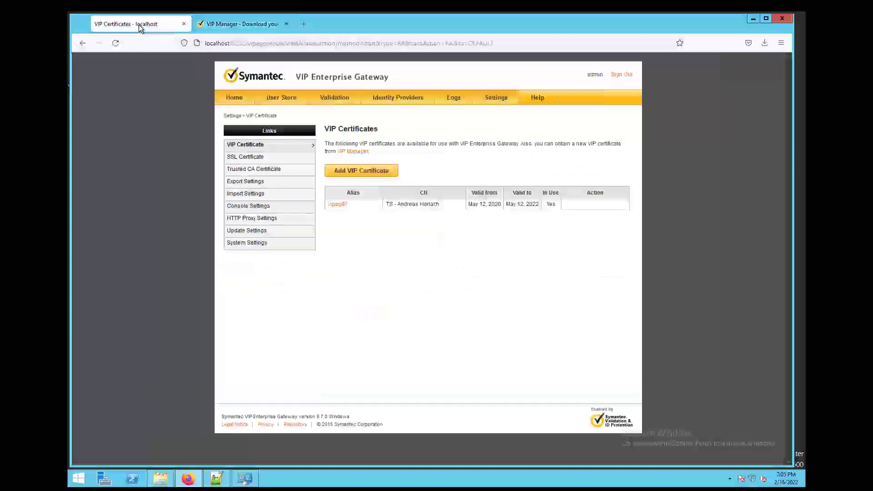
{"action": "left_click", "coordinate": [249, 483]}
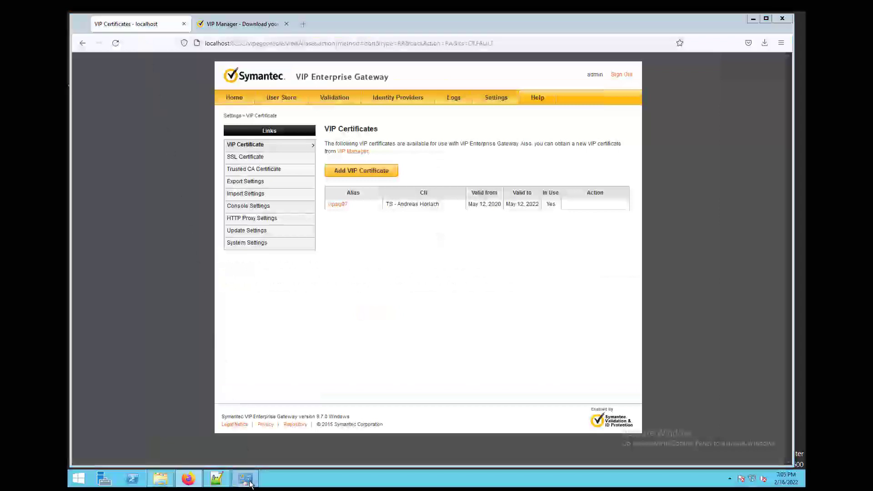
{"action": "left_click", "coordinate": [365, 214]}
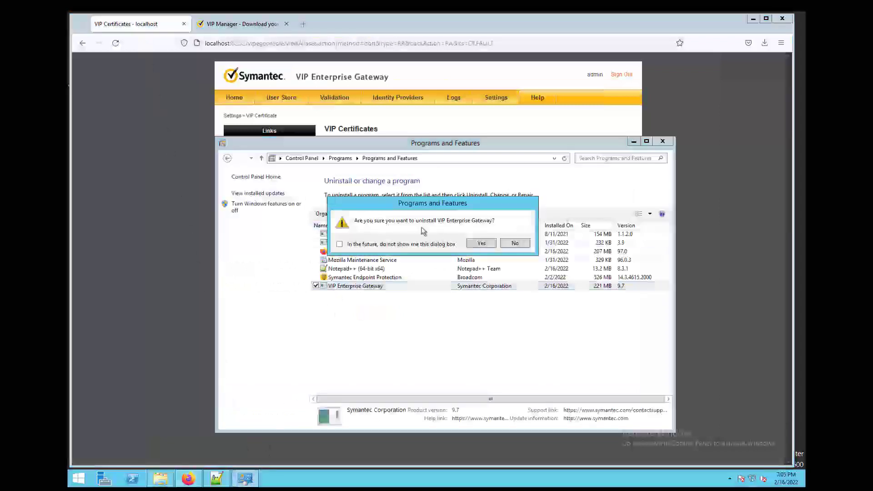
{"action": "left_click", "coordinate": [481, 243]}
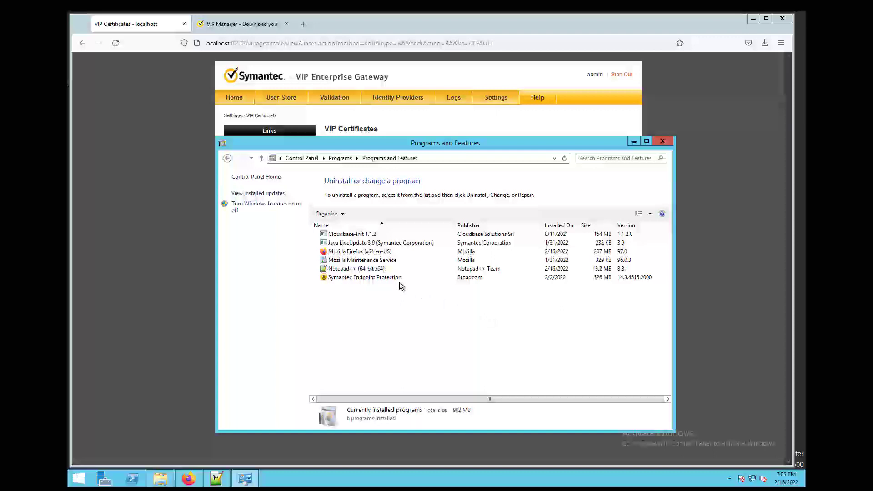
{"action": "left_click", "coordinate": [632, 142]}
- Extract VIP_Enterprise_Gateway_9_8_0_WINDOWS.zip from Downloads into its suggested folder
{"action": "left_click", "coordinate": [167, 481]}
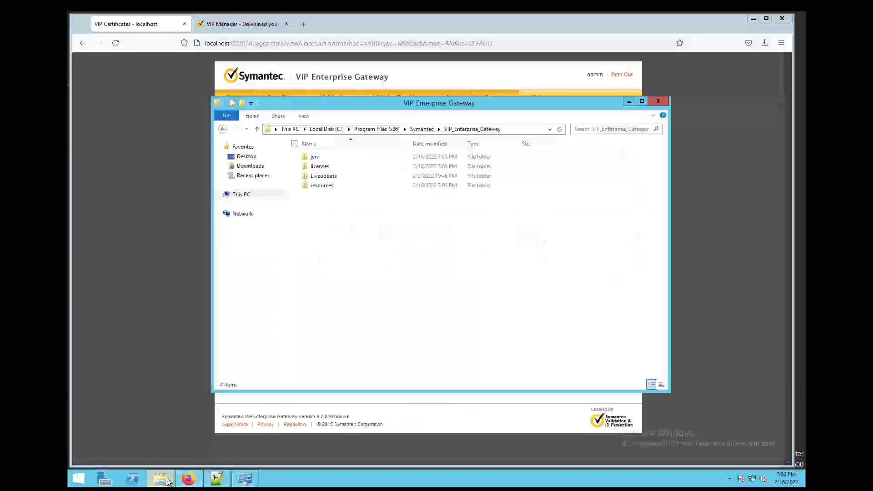
{"action": "left_click", "coordinate": [263, 170]}
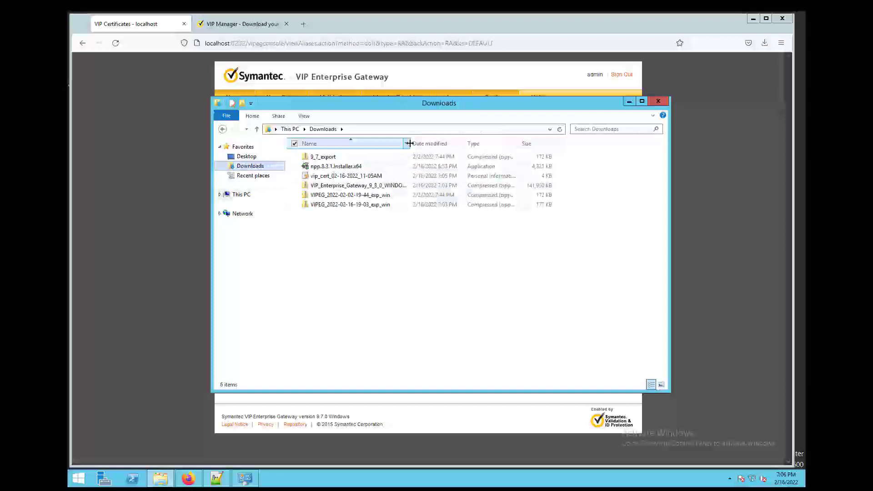
{"action": "left_click_drag", "start_coordinate": [408, 143], "coordinate": [451, 143]}
{"action": "left_click", "coordinate": [388, 187]}
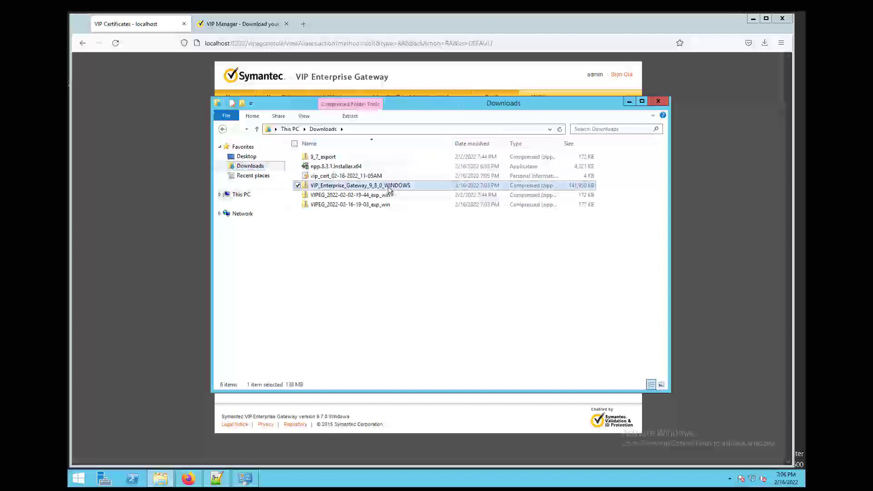
{"action": "right_click", "coordinate": [388, 188]}
{"action": "left_click", "coordinate": [345, 215]}
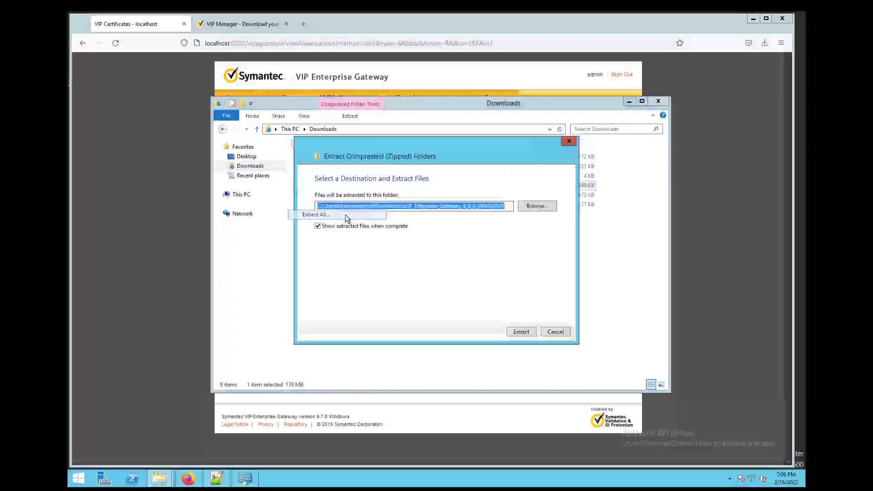
{"action": "left_click", "coordinate": [520, 333]}
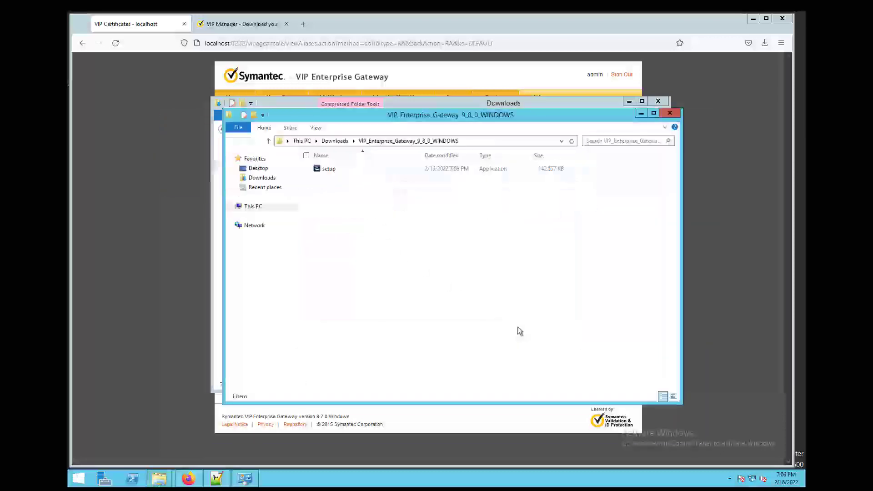
- Run the extracted setup program as administrator
{"action": "left_click_drag", "start_coordinate": [435, 113], "coordinate": [429, 140]}
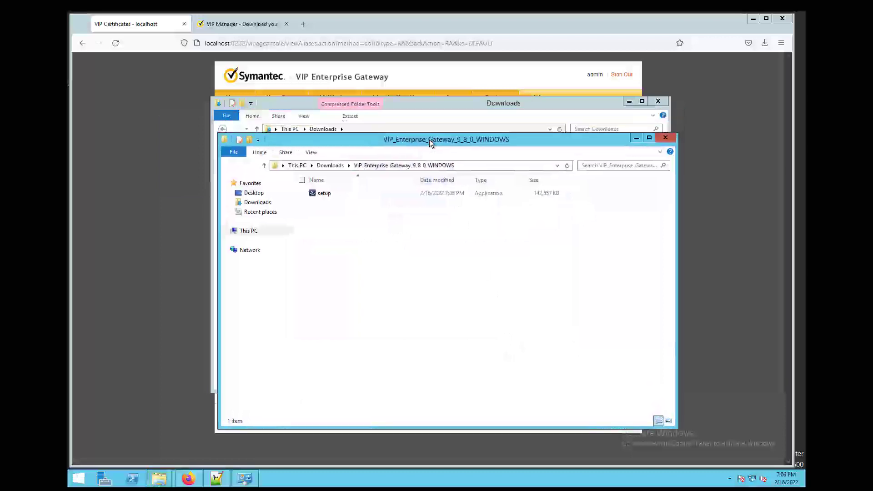
{"action": "right_click", "coordinate": [314, 194]}
{"action": "left_click", "coordinate": [268, 214]}
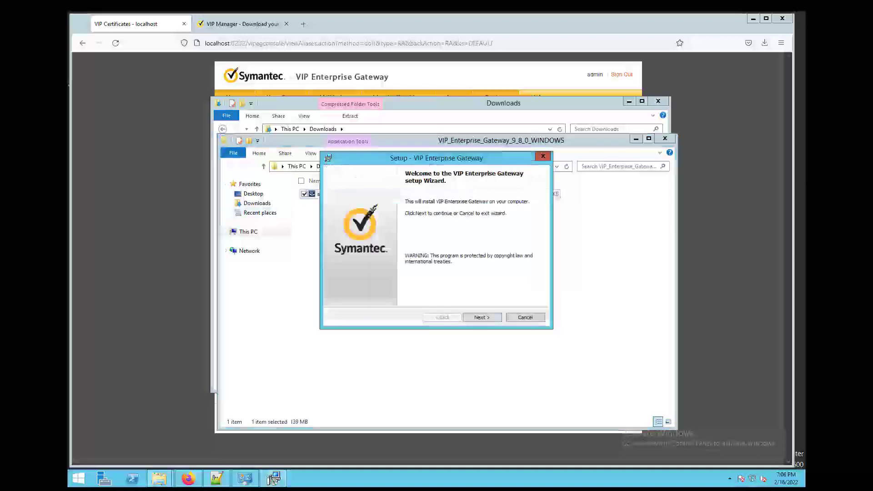
- Accept the license and enter the console administrator username and password
{"action": "left_click", "coordinate": [495, 317]}
{"action": "left_click", "coordinate": [346, 285]}
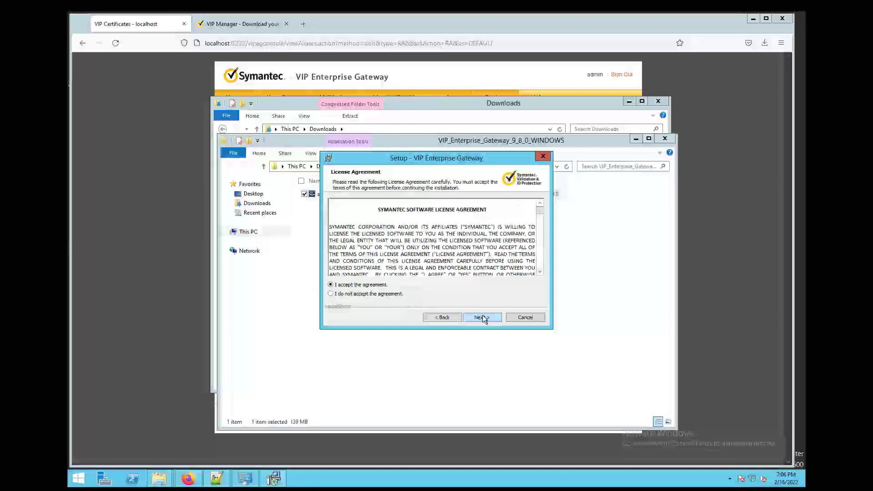
{"action": "left_click", "coordinate": [481, 317]}
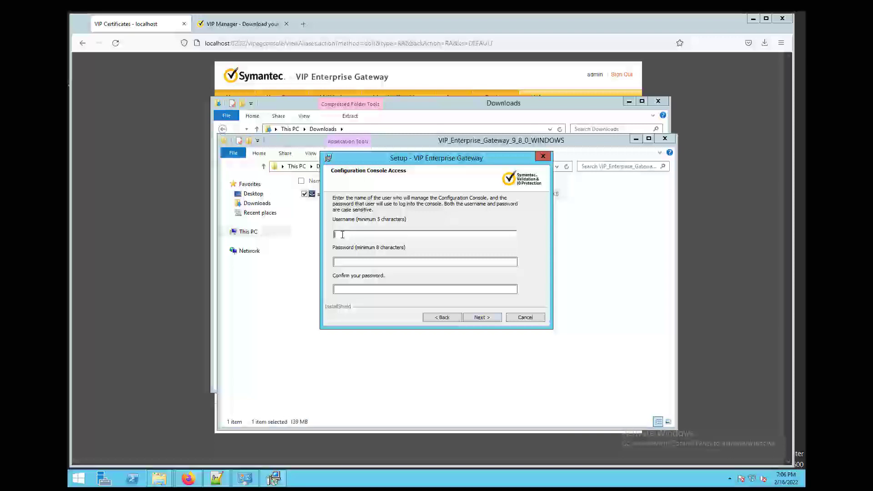
{"action": "type", "text": "admin*********"}
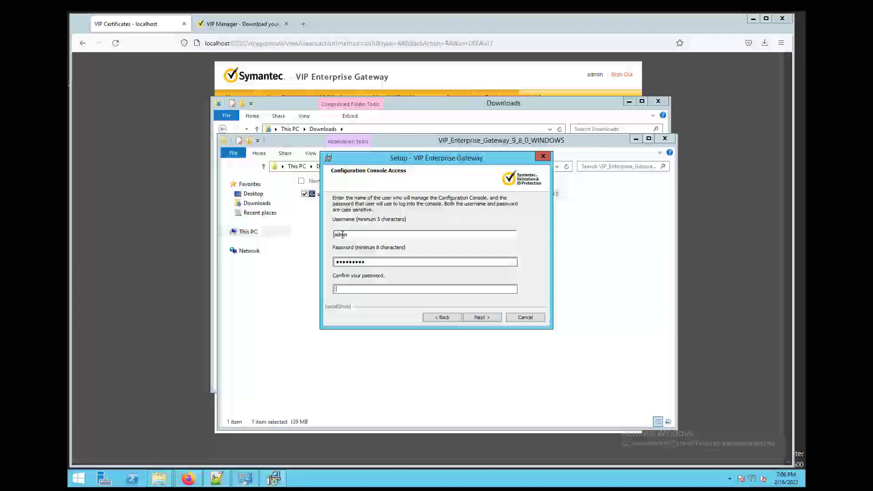
{"action": "type", "text": "*********"}
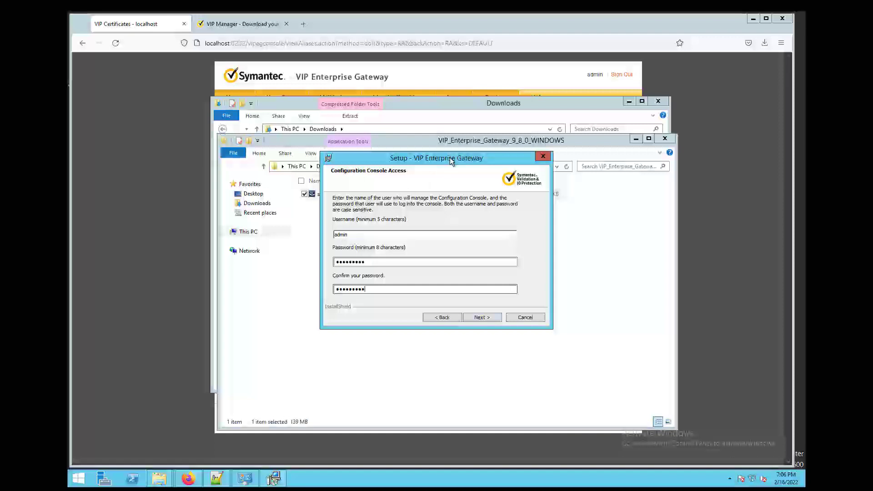
{"action": "left_click", "coordinate": [491, 317]}
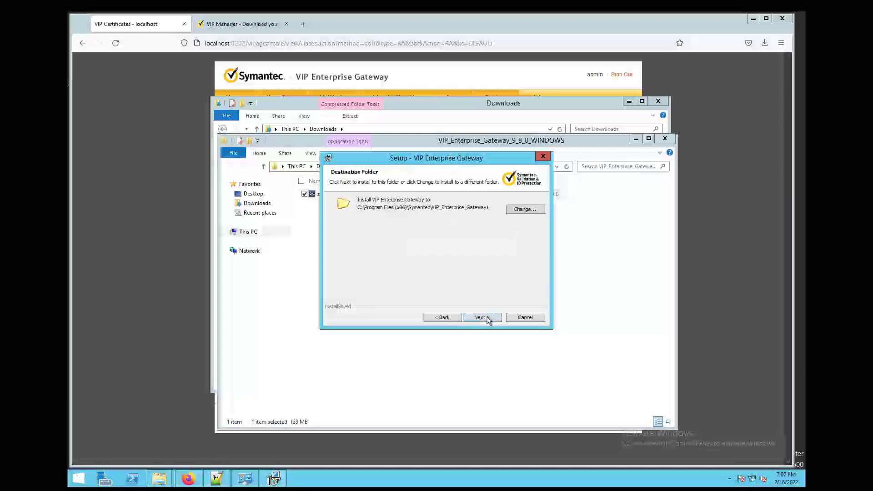
- Install VIP Enterprise Gateway 9.8 to the default folder and close the finished wizard
{"action": "left_click", "coordinate": [483, 319]}
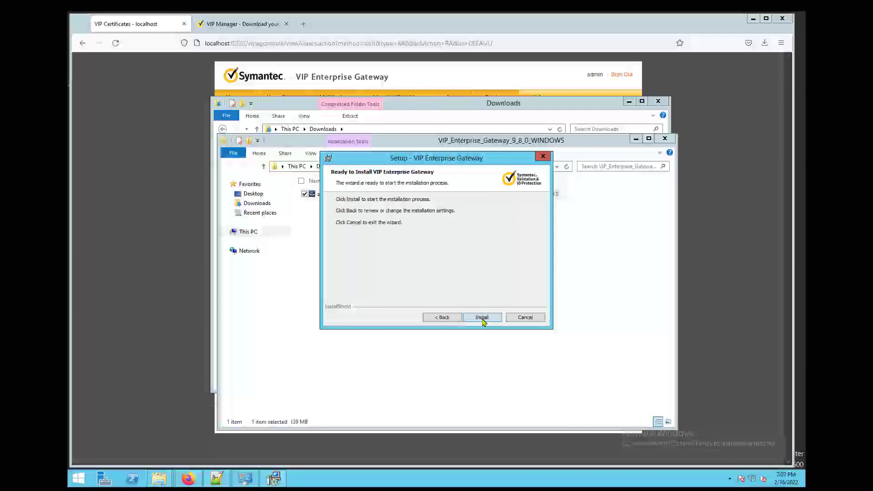
{"action": "left_click", "coordinate": [496, 320]}
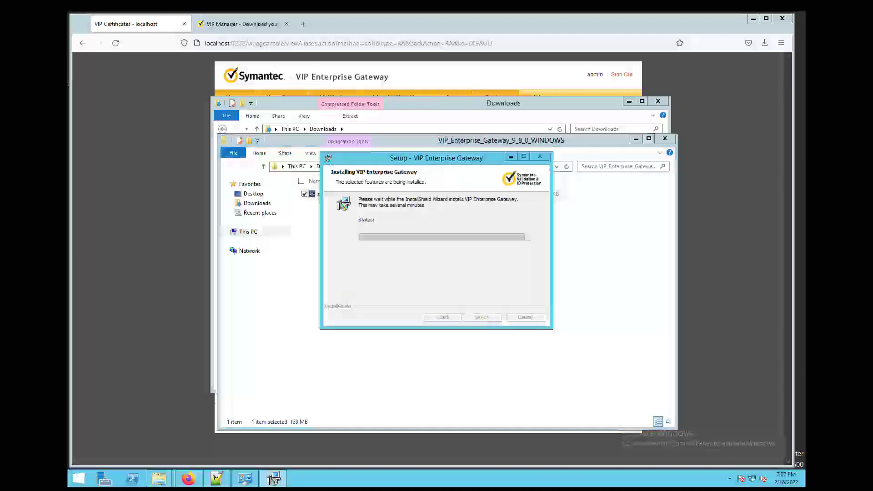
{"action": "left_click", "coordinate": [498, 315]}
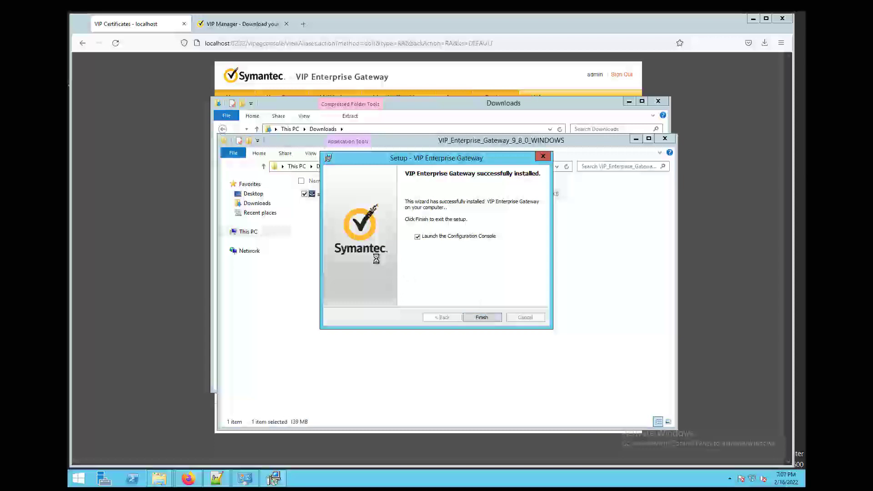
{"action": "left_click", "coordinate": [193, 109]}
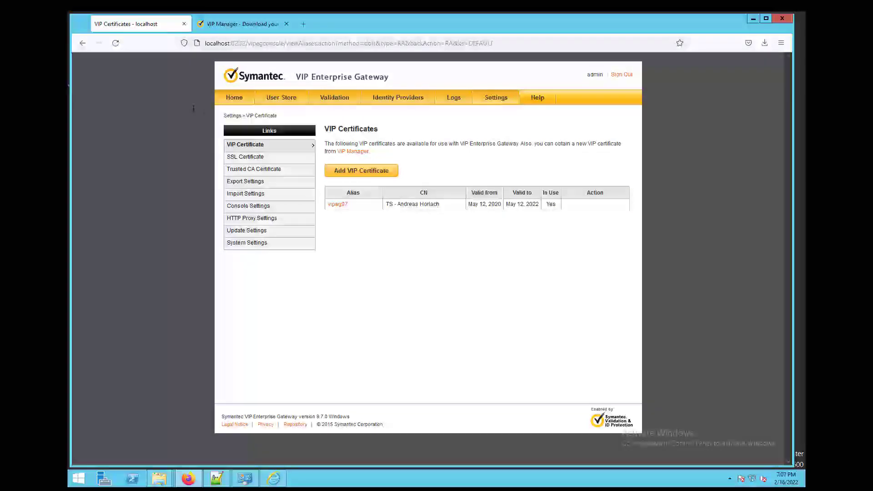
- Reload the gateway console and confirm the footer shows version 9.8.0
{"action": "left_click", "coordinate": [116, 43]}
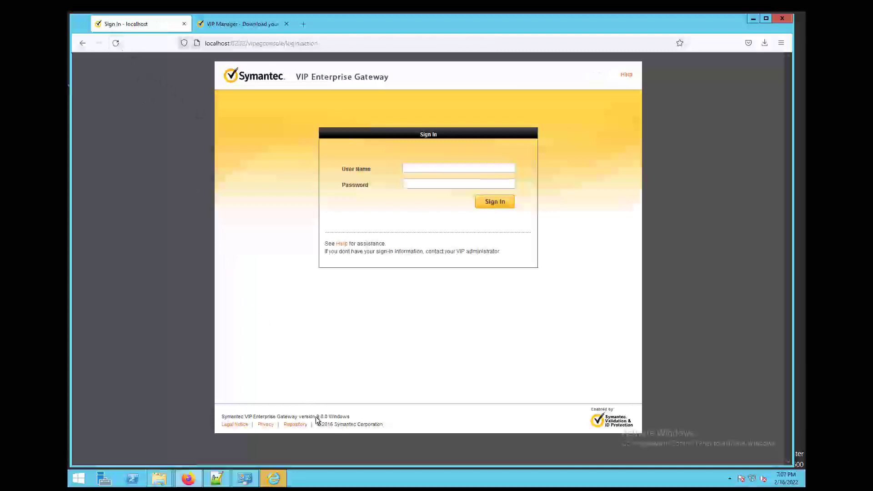
{"action": "left_click_drag", "start_coordinate": [317, 417], "coordinate": [332, 417]}
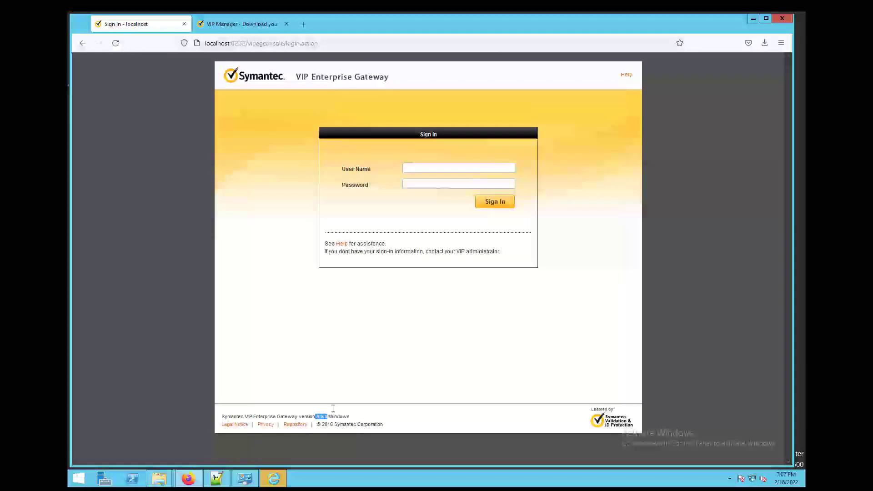
{"action": "left_click", "coordinate": [344, 372]}
{"action": "left_click", "coordinate": [274, 479]}
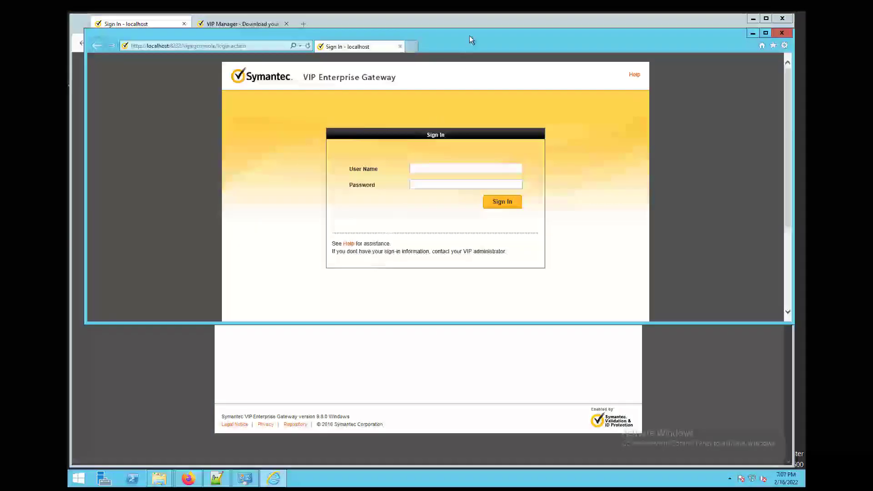
{"action": "left_click_drag", "start_coordinate": [469, 36], "coordinate": [465, 50]}
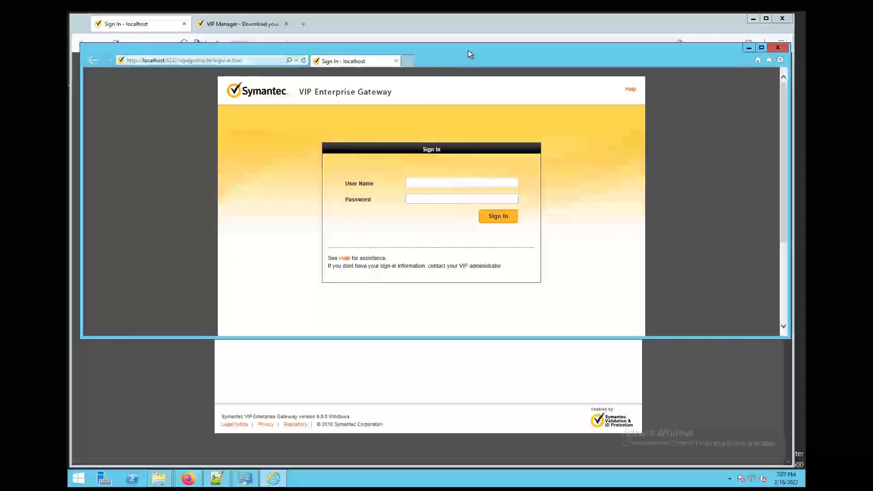
{"action": "left_click", "coordinate": [777, 47]}
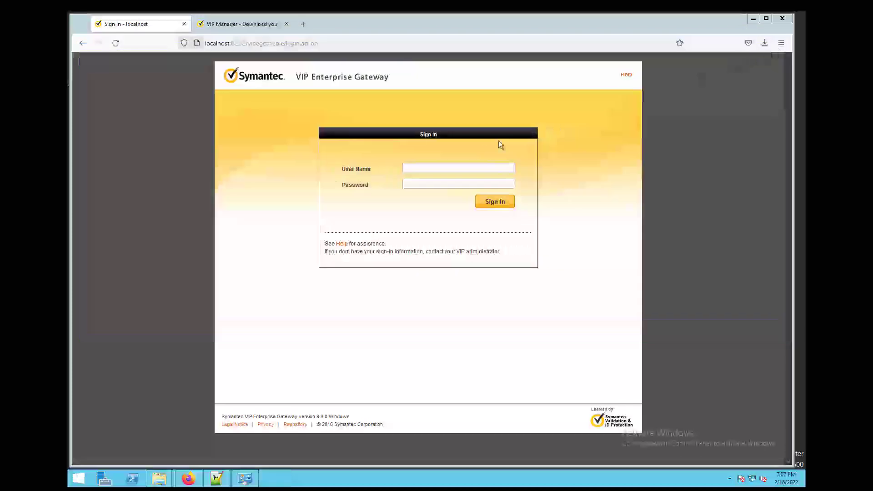
- Sign in as admin using the autofilled password
{"action": "left_click", "coordinate": [419, 168]}
{"action": "type", "text": "admin"}
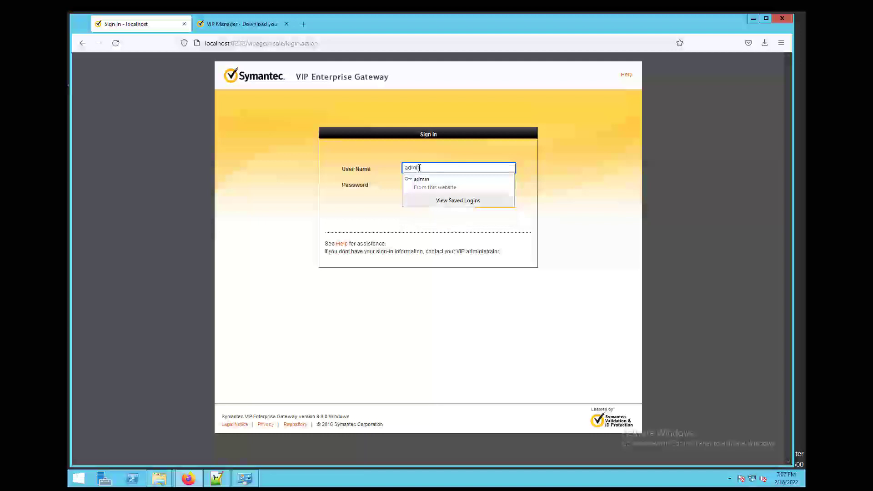
{"action": "key", "text": "Tab"}
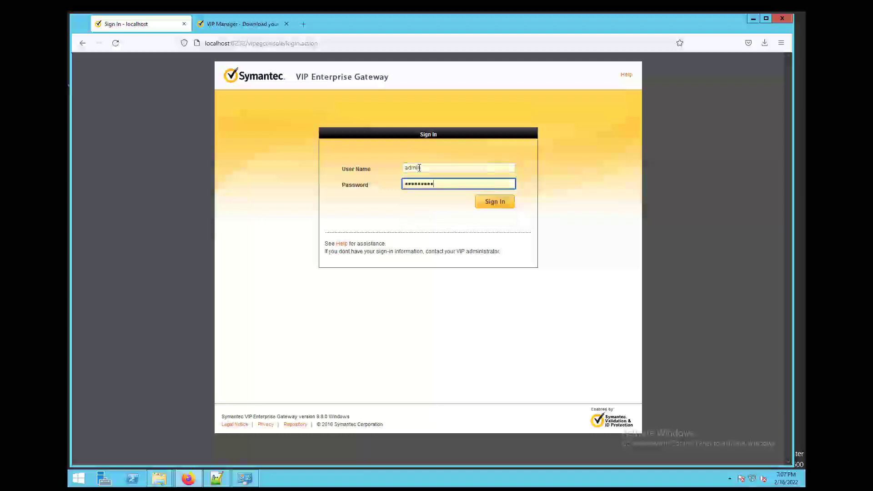
{"action": "left_click", "coordinate": [500, 203]}
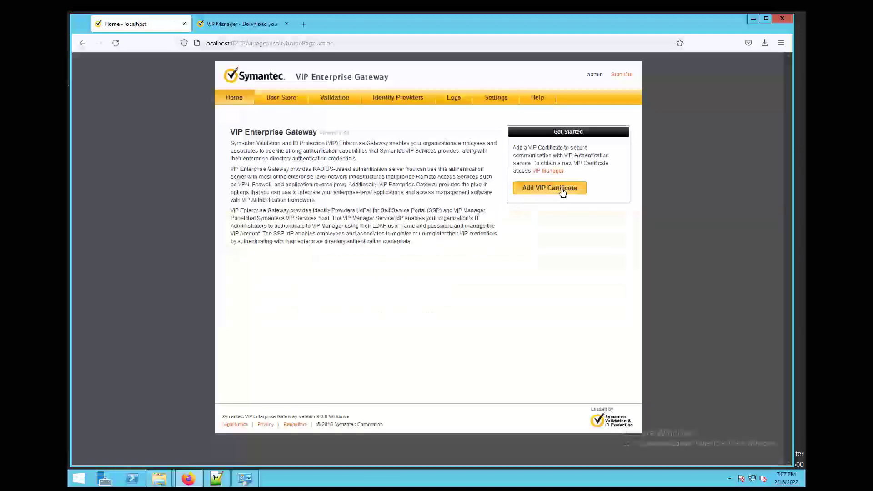
- Import vip_cert_02-16-2022_11-05AM.p12 with its password and alias VIPEG_Texas, then return Home
{"action": "left_click", "coordinate": [550, 188]}
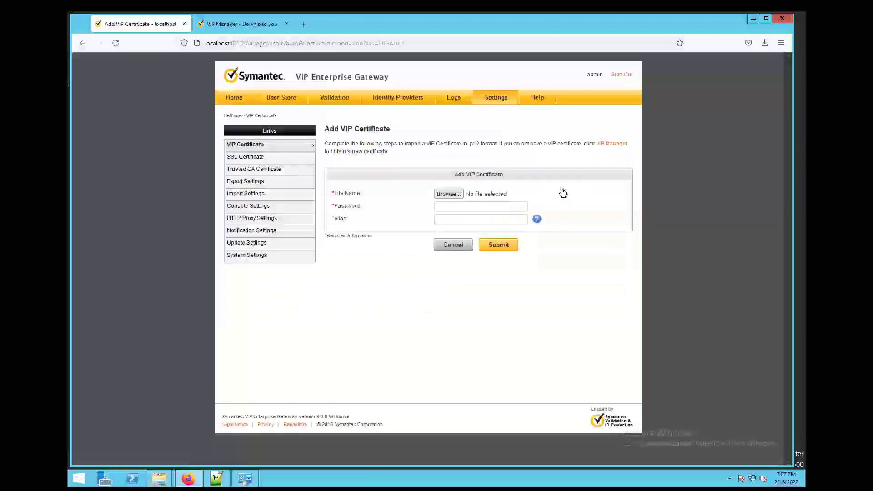
{"action": "left_click", "coordinate": [453, 193]}
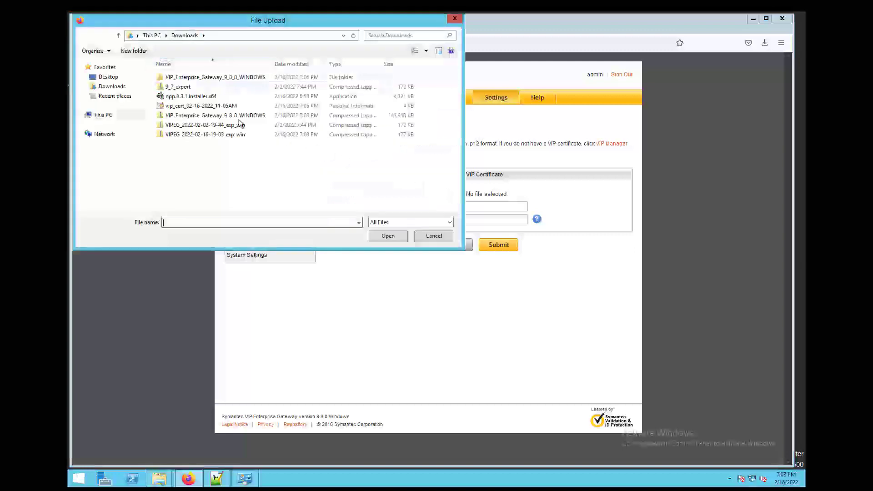
{"action": "left_click", "coordinate": [206, 106]}
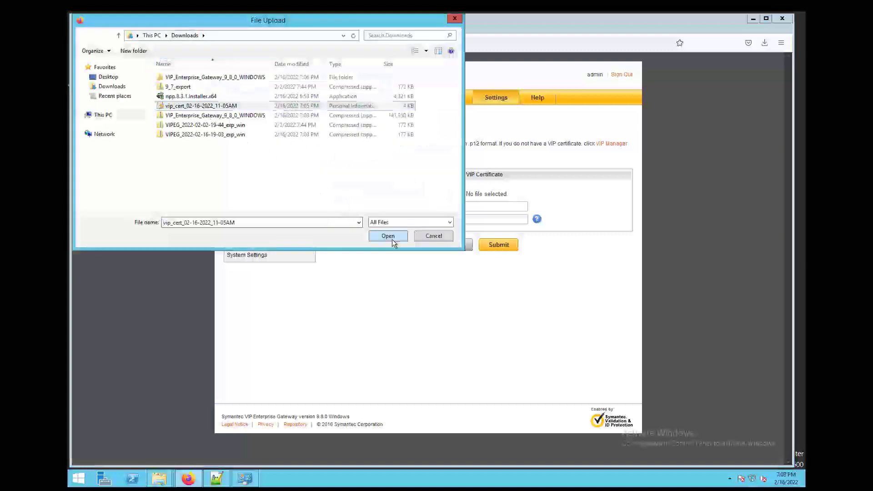
{"action": "left_click", "coordinate": [391, 237]}
{"action": "left_click", "coordinate": [449, 209]}
{"action": "type", "text": "******"}
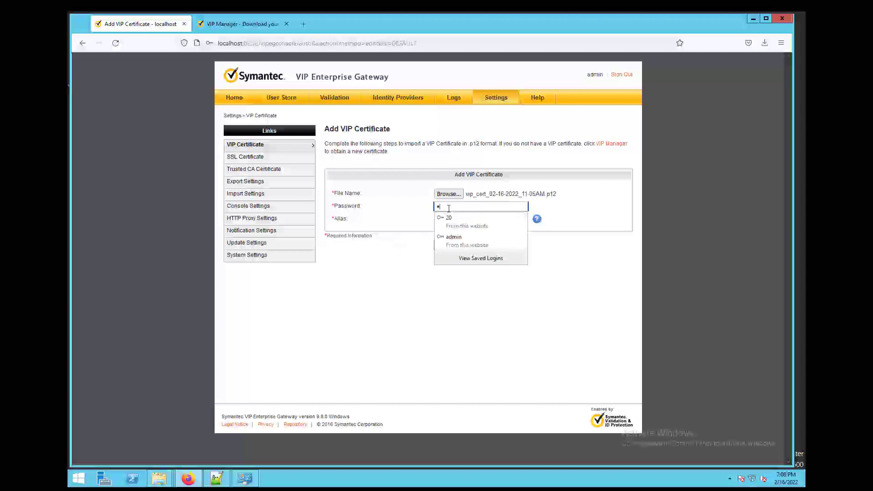
{"action": "type", "text": "***"}
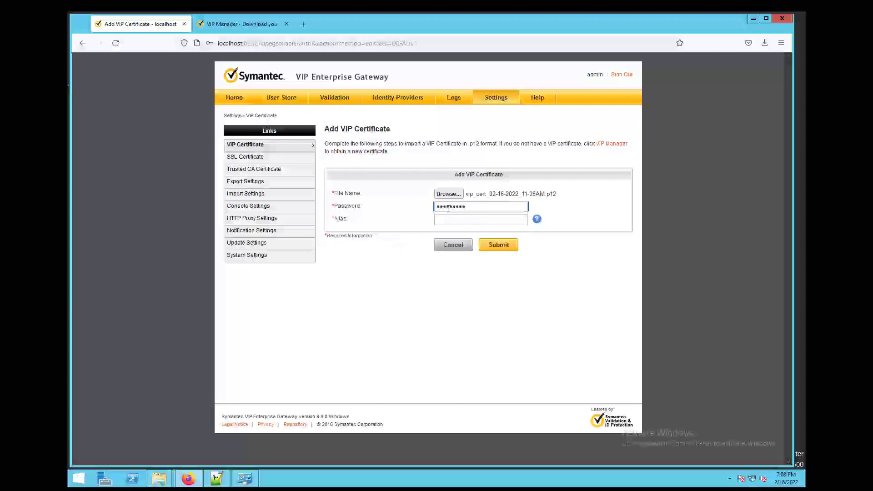
{"action": "left_click", "coordinate": [464, 219]}
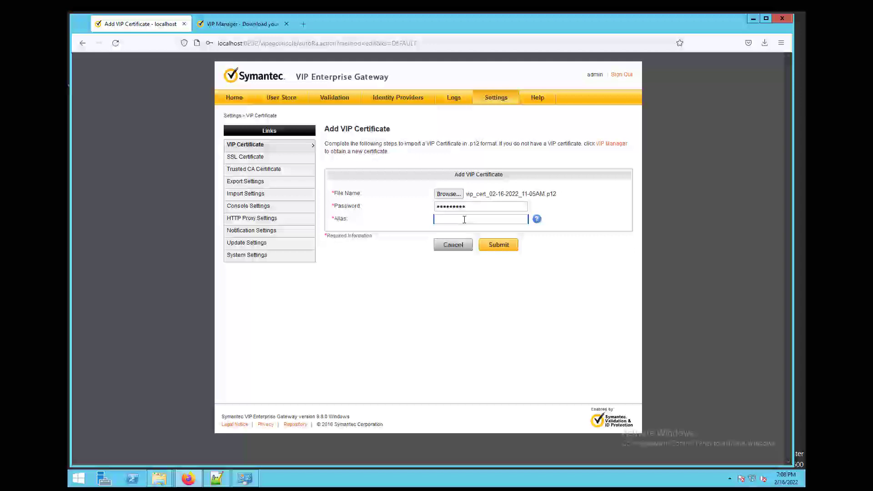
{"action": "type", "text": "VIPEG_Texas"}
{"action": "left_click", "coordinate": [508, 250]}
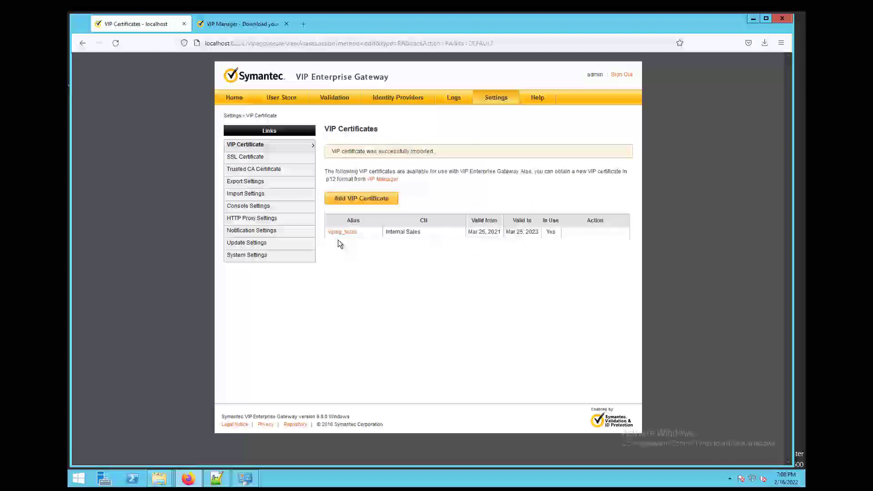
{"action": "left_click", "coordinate": [237, 100]}
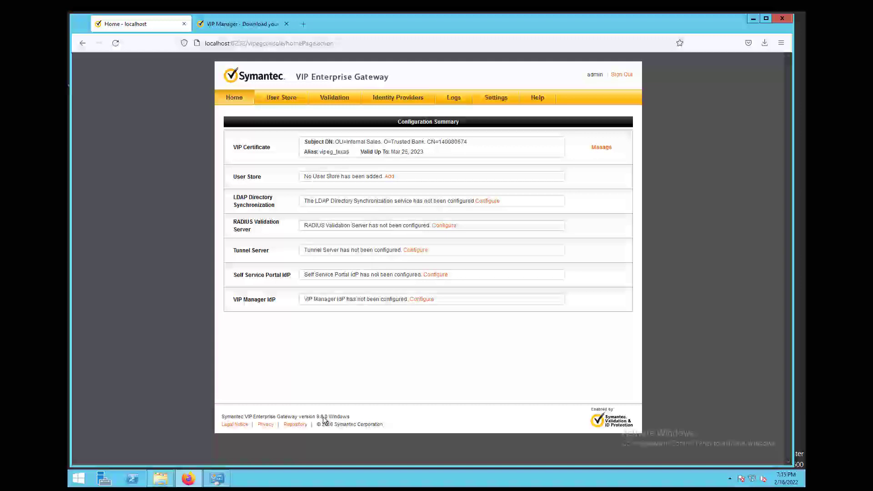
- Go to Settings and open the Update Settings page
{"action": "left_click", "coordinate": [494, 99]}
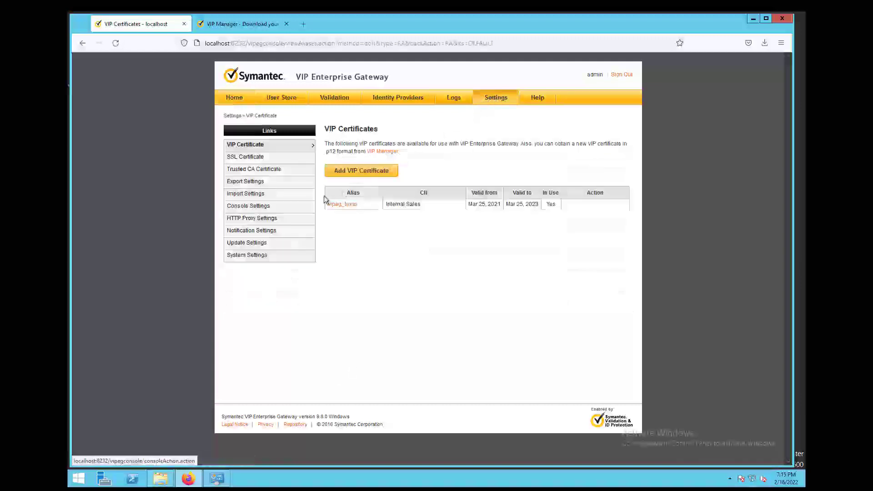
{"action": "left_click", "coordinate": [246, 244]}
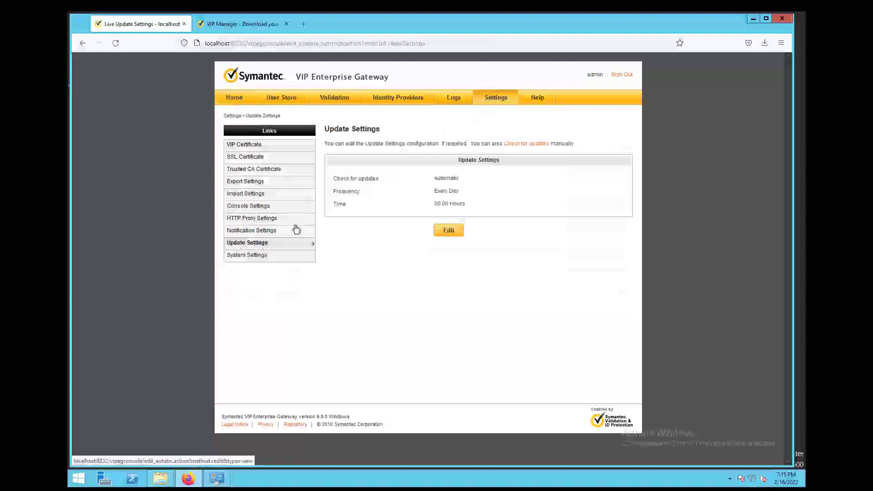
- Run a manual update check and close the LiveUpdate server connection warning
{"action": "left_click", "coordinate": [523, 145]}
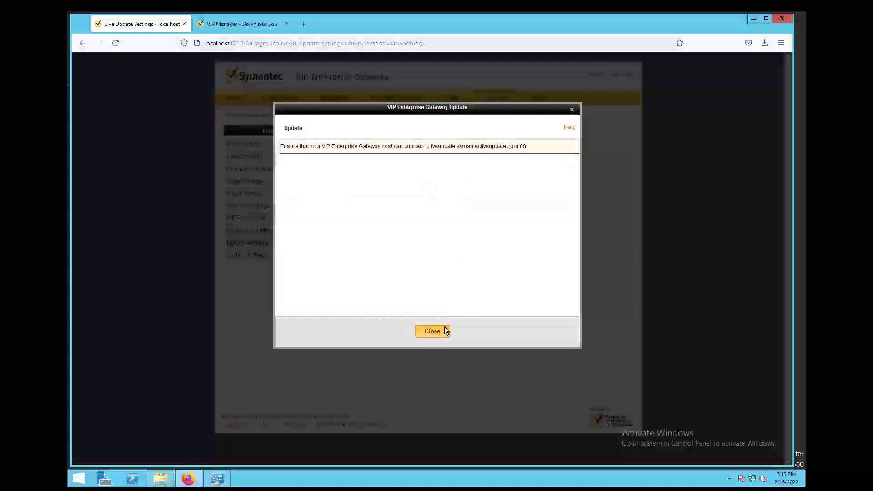
{"action": "left_click_drag", "start_coordinate": [429, 146], "coordinate": [546, 146]}
{"action": "left_click", "coordinate": [533, 148]}
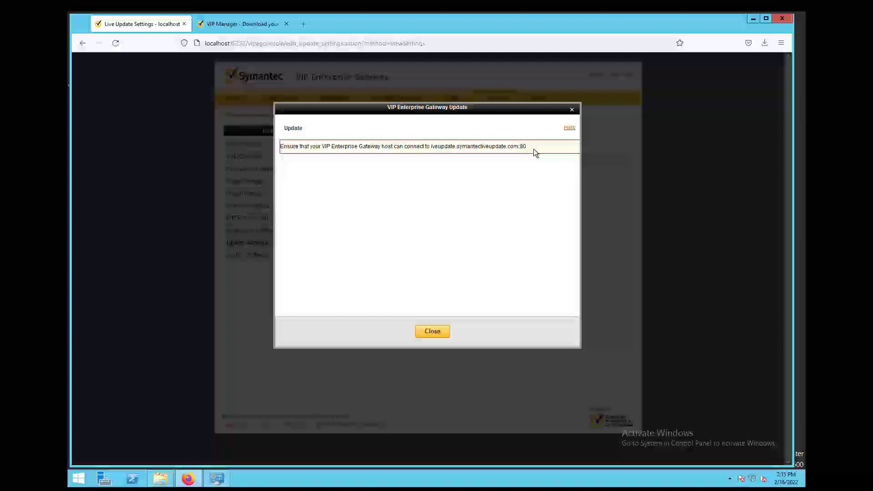
{"action": "left_click", "coordinate": [432, 332]}
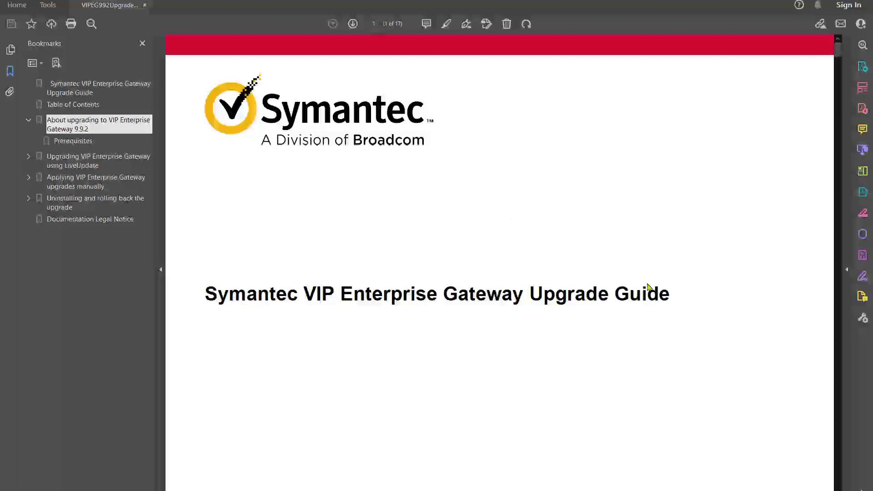
- Read the upgrade guide's Prerequisites and the About upgrading section on older versions
{"action": "scroll", "coordinate": [645, 281], "scroll_direction": "down", "scroll_amount": 1}
{"action": "scroll", "coordinate": [645, 282], "scroll_direction": "down", "scroll_amount": 10}
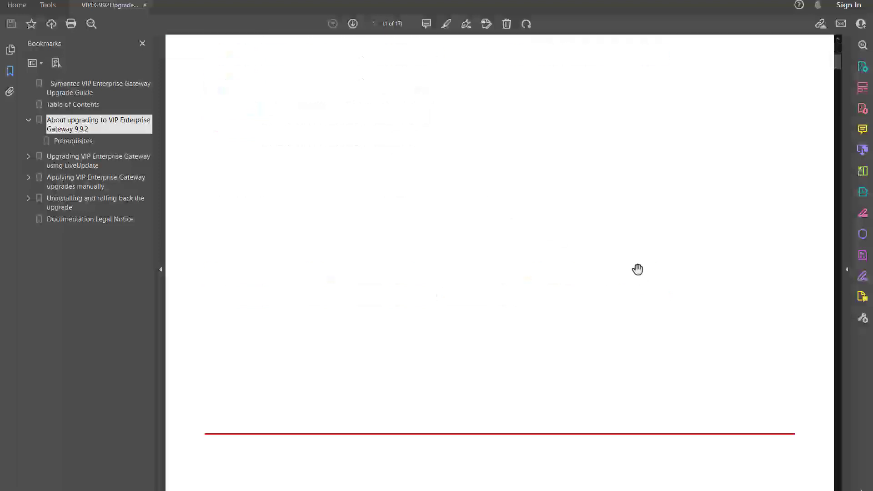
{"action": "scroll", "coordinate": [637, 268], "scroll_direction": "down", "scroll_amount": 7}
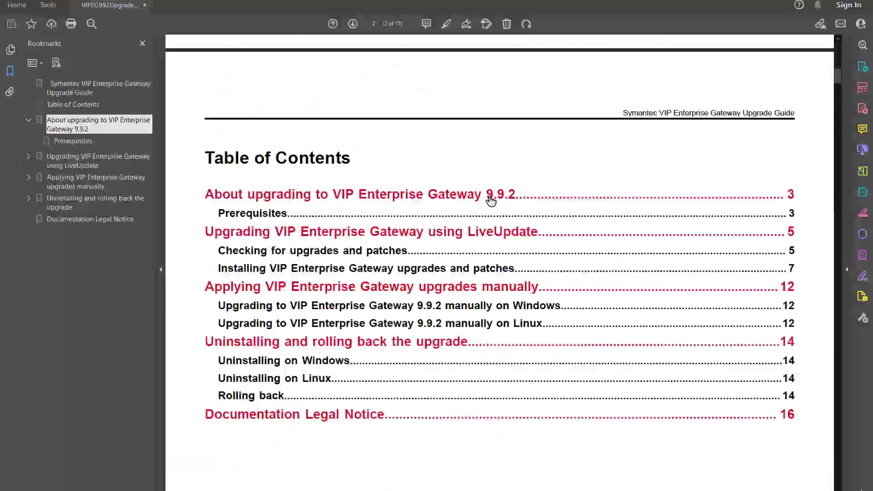
{"action": "scroll", "coordinate": [491, 200], "scroll_direction": "down", "scroll_amount": 20}
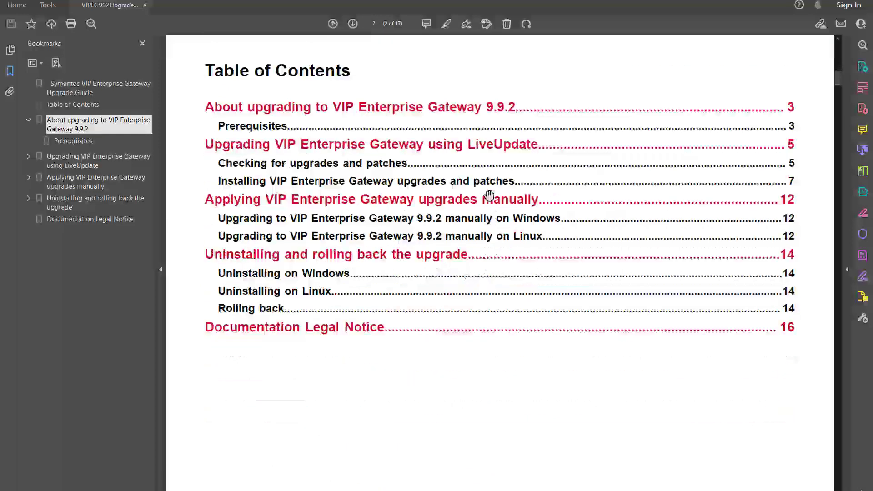
{"action": "left_click", "coordinate": [74, 141]}
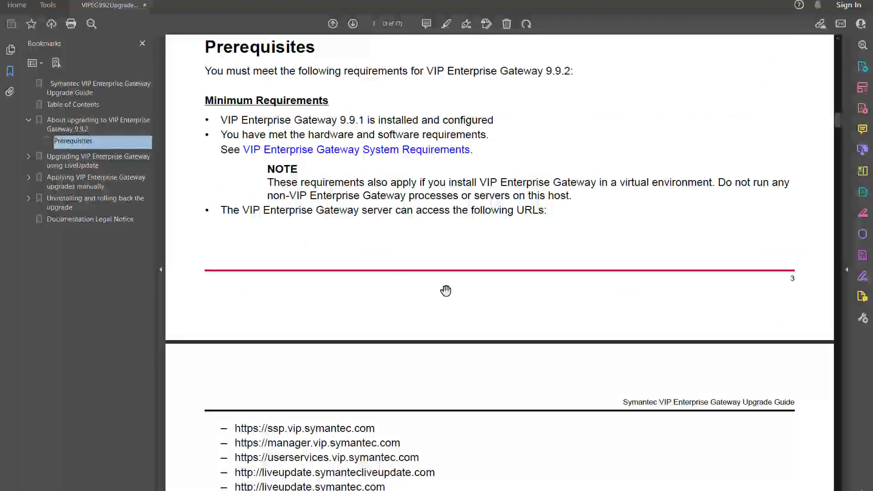
{"action": "scroll", "coordinate": [510, 302], "scroll_direction": "down", "scroll_amount": 13}
{"action": "scroll", "coordinate": [533, 302], "scroll_direction": "down", "scroll_amount": 20}
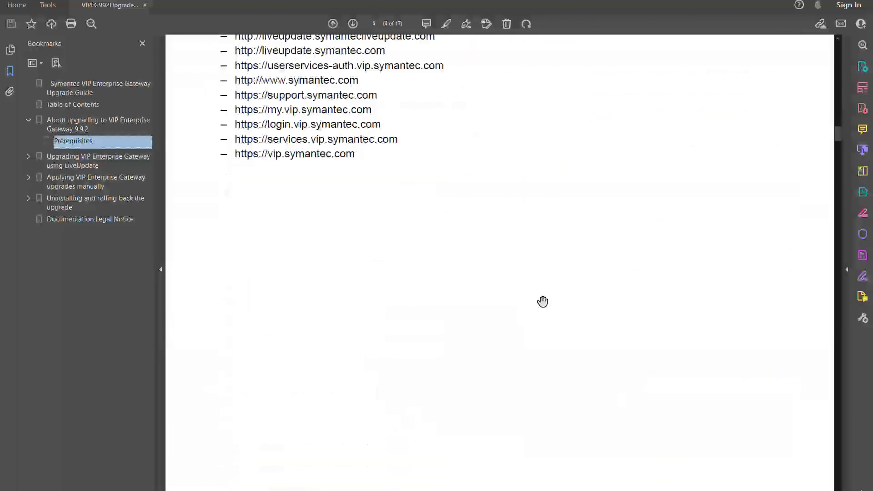
{"action": "scroll", "coordinate": [555, 296], "scroll_direction": "down", "scroll_amount": 6}
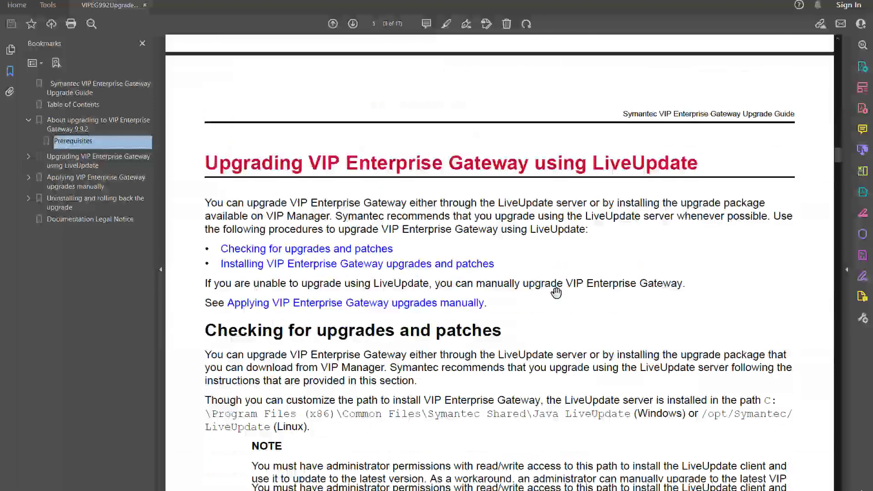
{"action": "scroll", "coordinate": [280, 140], "scroll_direction": "down", "scroll_amount": 1}
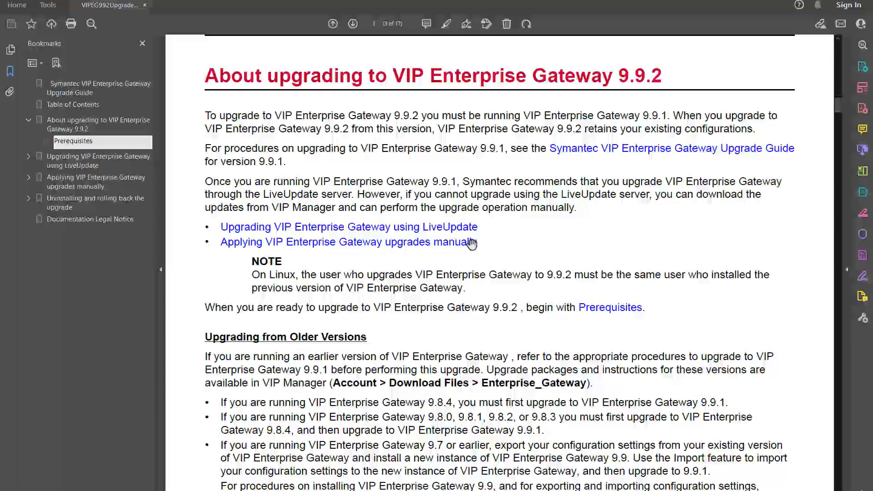
{"action": "scroll", "coordinate": [430, 395], "scroll_direction": "down", "scroll_amount": 1}
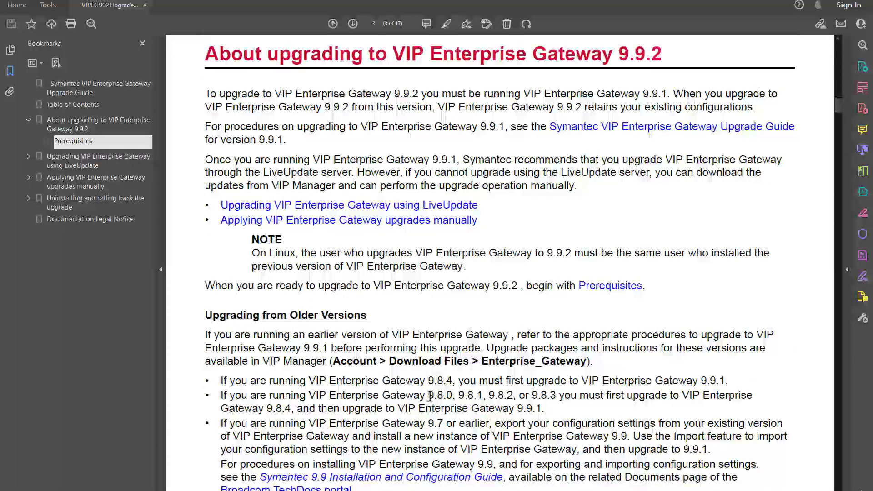
{"action": "left_click_drag", "start_coordinate": [444, 396], "coordinate": [451, 397]}
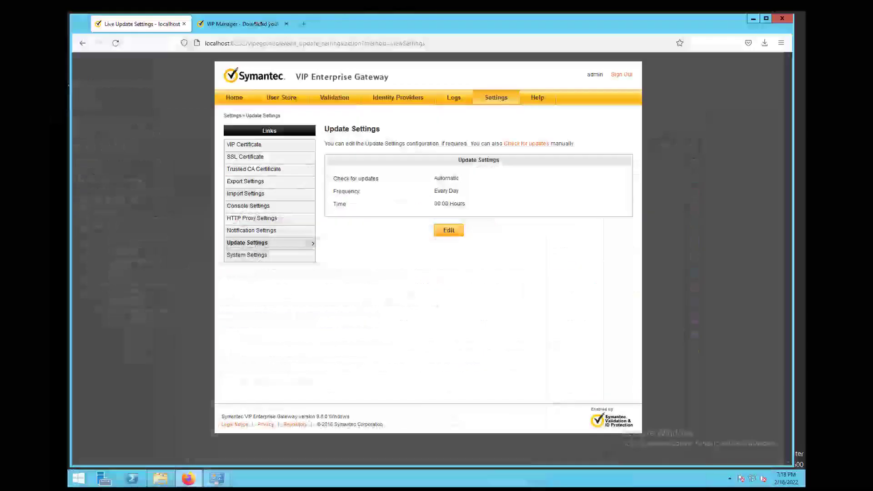
- Save VIPEG_Upgrade_9_8_0_to_9_8_4_WINDOWS.zip from Download Files > Enterprise Gateway > 9.8 > Patches > 9.8.4
{"action": "left_click", "coordinate": [241, 25]}
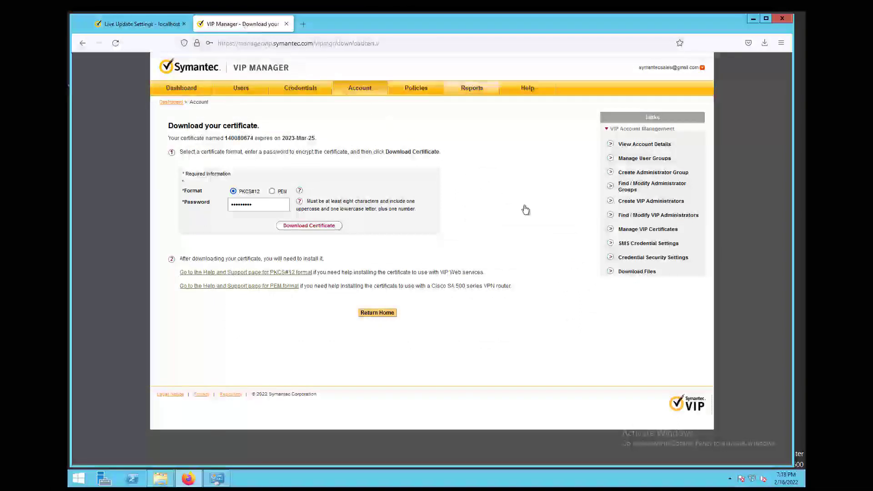
{"action": "left_click", "coordinate": [636, 272]}
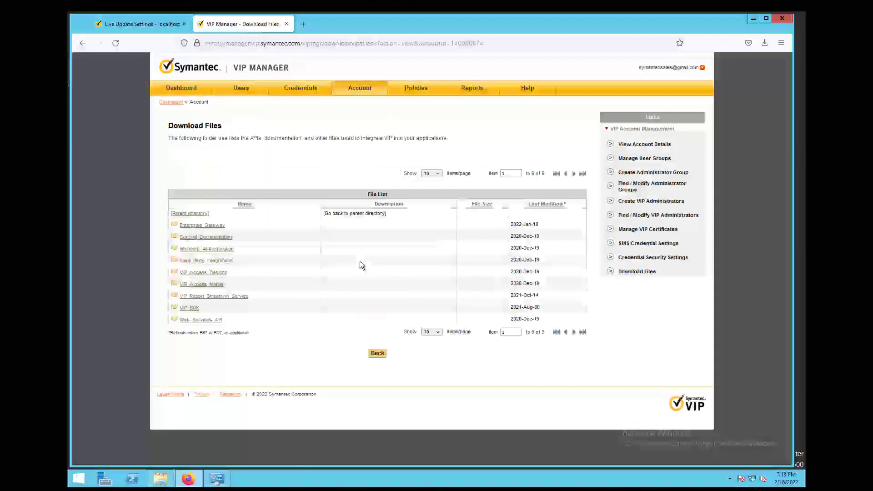
{"action": "left_click", "coordinate": [205, 226]}
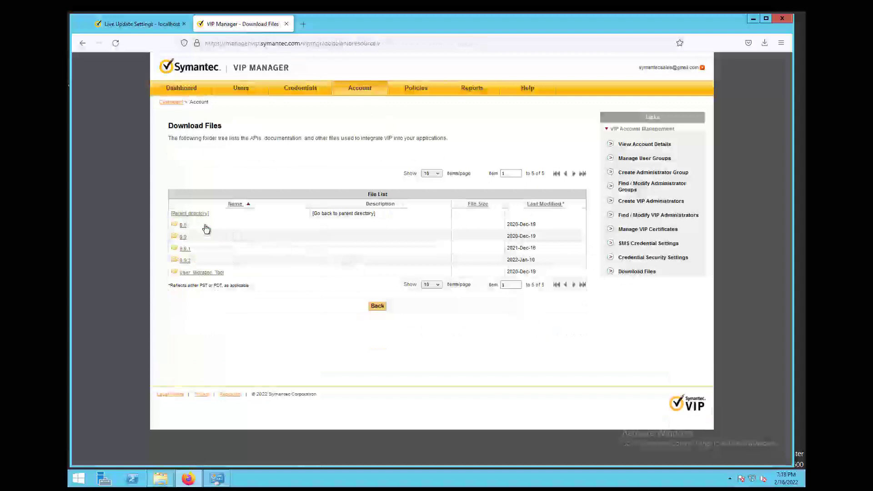
{"action": "left_click", "coordinate": [183, 226]}
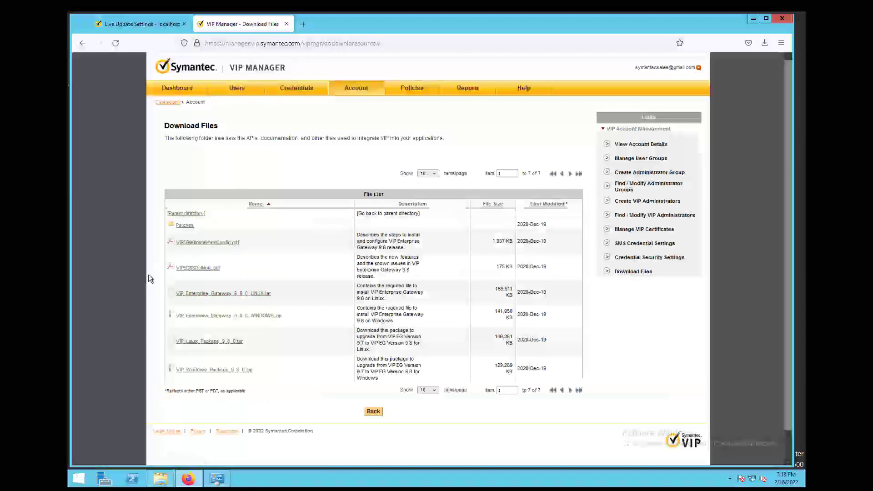
{"action": "left_click", "coordinate": [184, 226]}
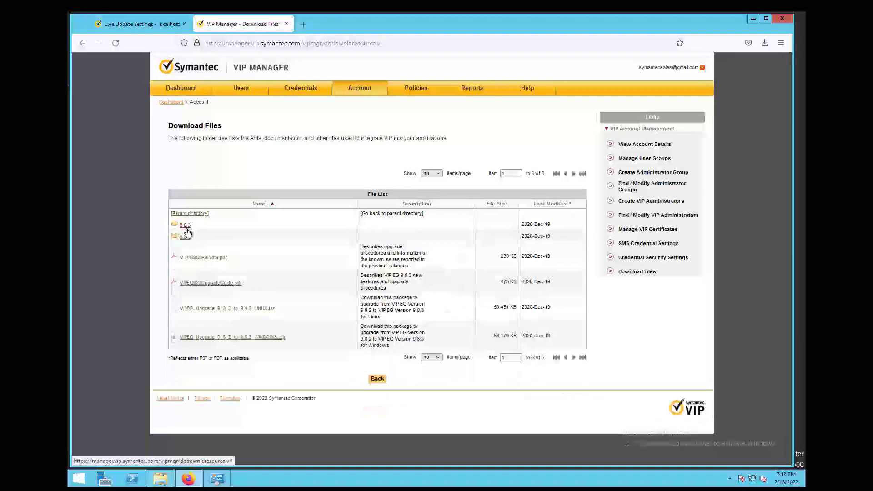
{"action": "left_click", "coordinate": [185, 237]}
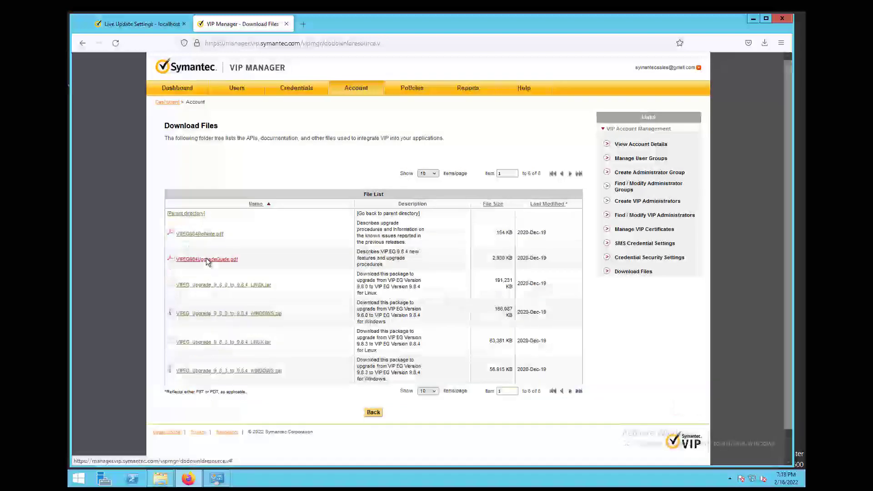
{"action": "left_click", "coordinate": [241, 315]}
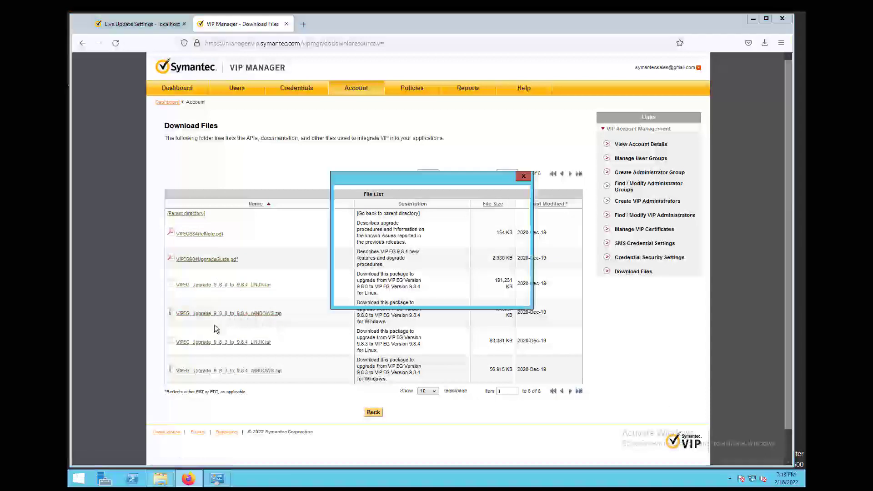
{"action": "left_click", "coordinate": [359, 268]}
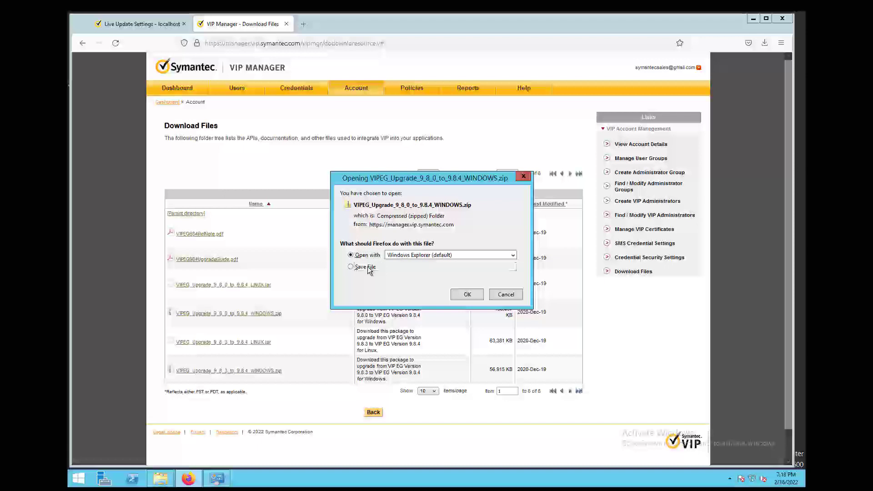
{"action": "left_click", "coordinate": [466, 294]}
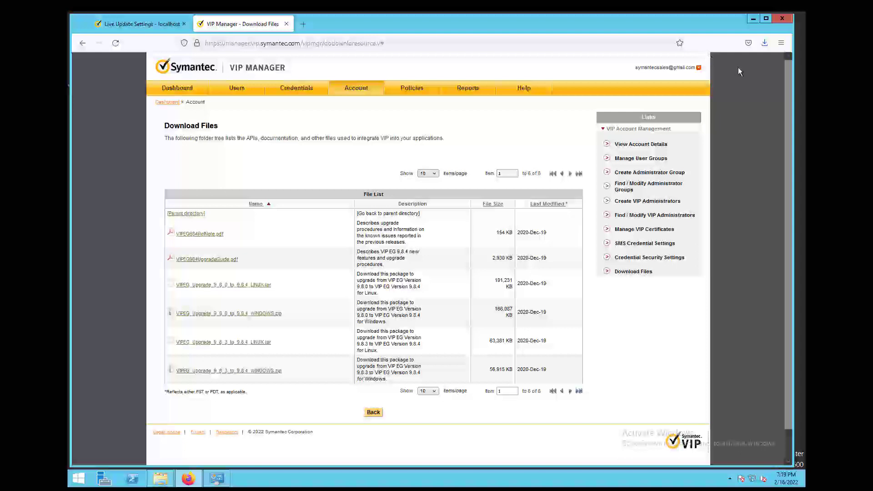
- Extract the downloaded 9.8.4 upgrade zip to its suggested folder in Downloads
{"action": "left_click", "coordinate": [765, 44]}
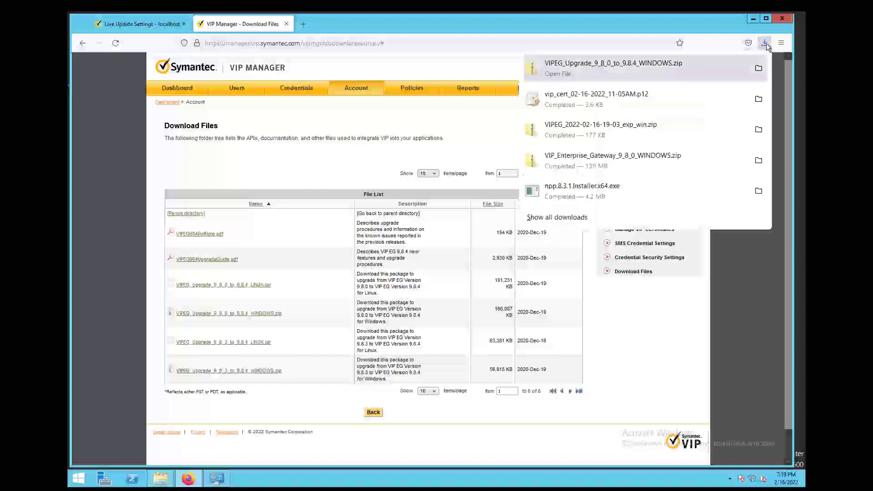
{"action": "left_click", "coordinate": [759, 68]}
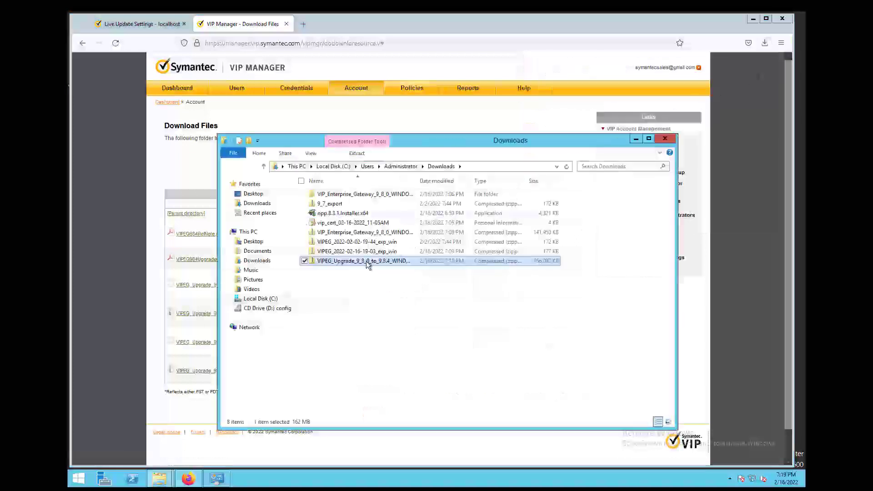
{"action": "right_click", "coordinate": [366, 262]}
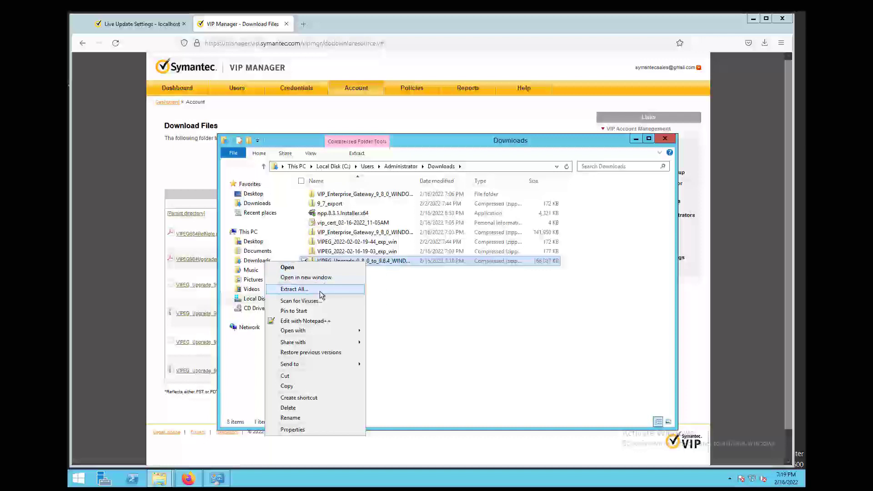
{"action": "left_click", "coordinate": [320, 290]}
{"action": "left_click", "coordinate": [522, 331]}
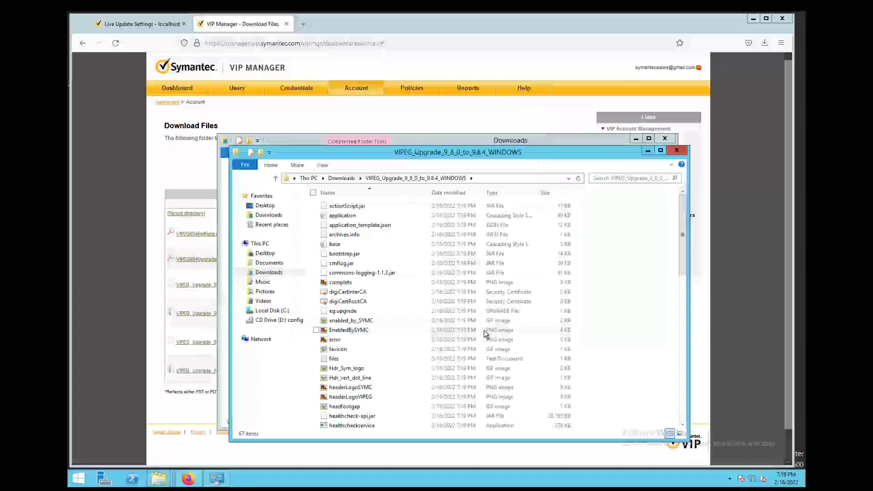
- Open the extracted upgrade folder from Downloads, then go to Local Disk (C:)
{"action": "left_click", "coordinate": [347, 179]}
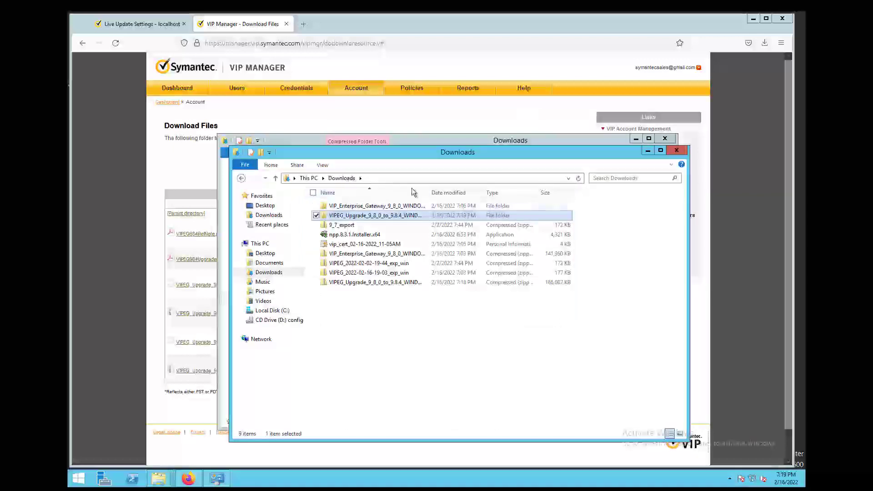
{"action": "left_click_drag", "start_coordinate": [428, 189], "coordinate": [486, 188]}
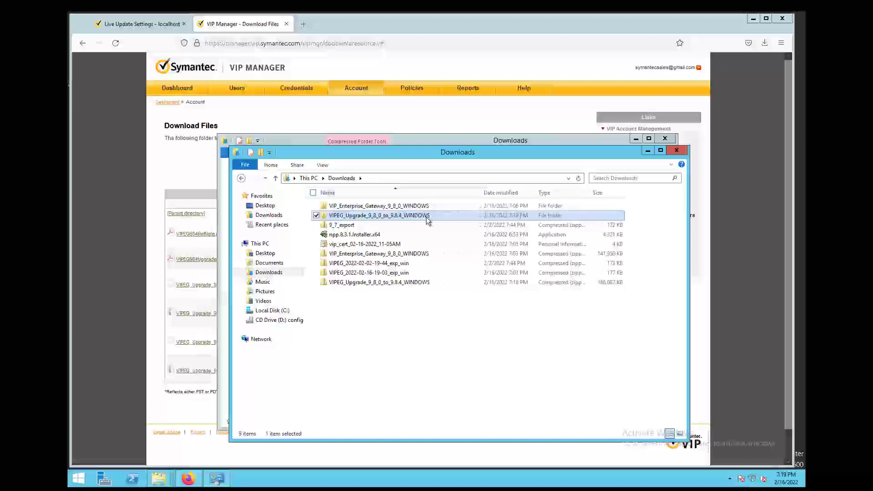
{"action": "left_click", "coordinate": [426, 217]}
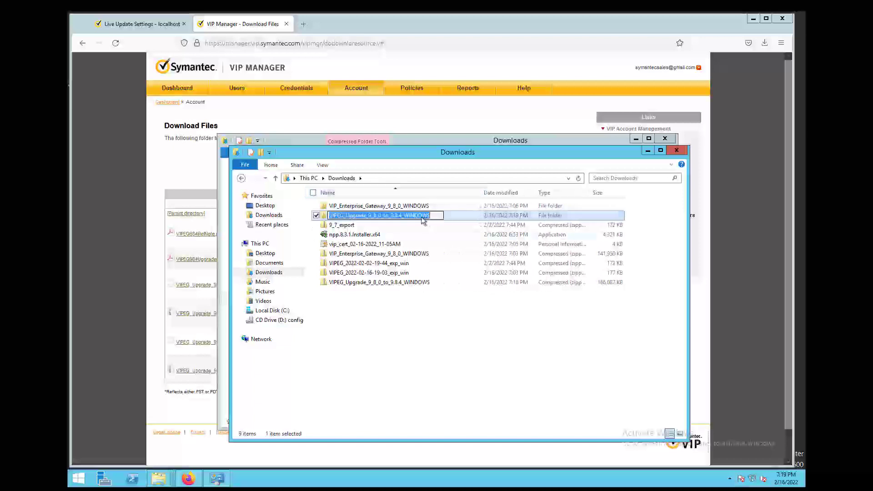
{"action": "key", "text": "Return"}
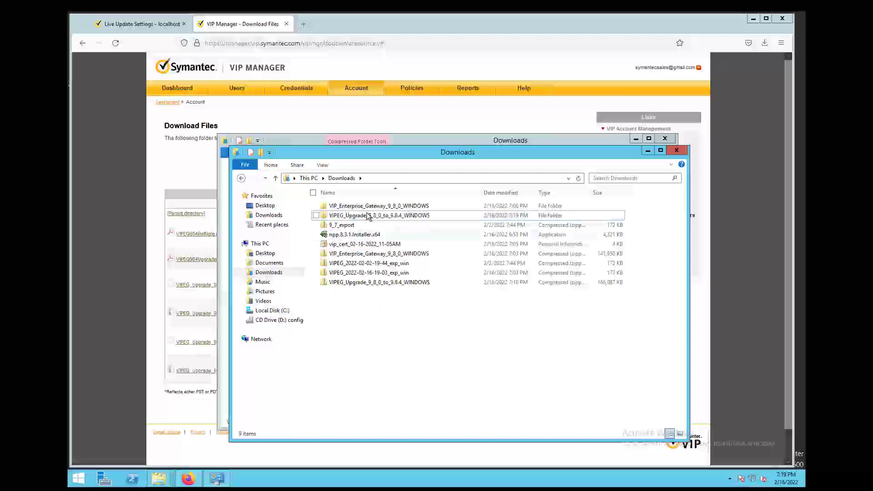
{"action": "double_click", "coordinate": [368, 215]}
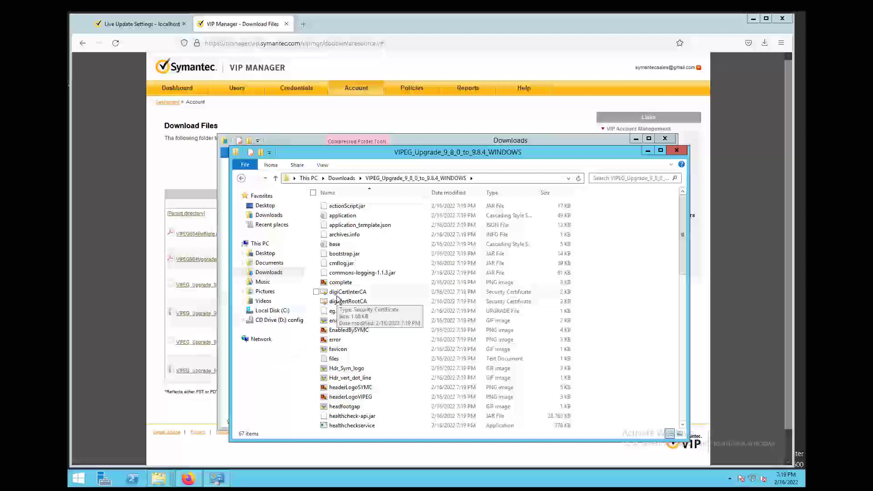
{"action": "left_click", "coordinate": [271, 309]}
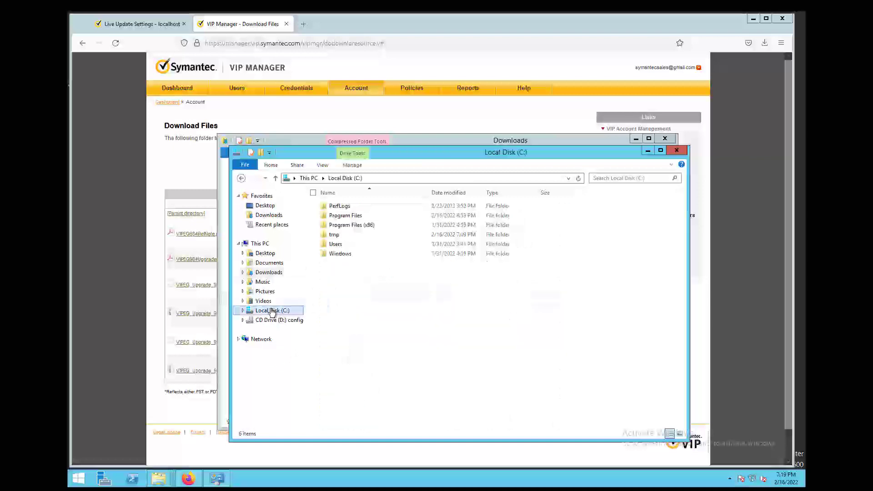
- Select and copy all 67 files in the extracted upgrade folder
{"action": "double_click", "coordinate": [335, 235]}
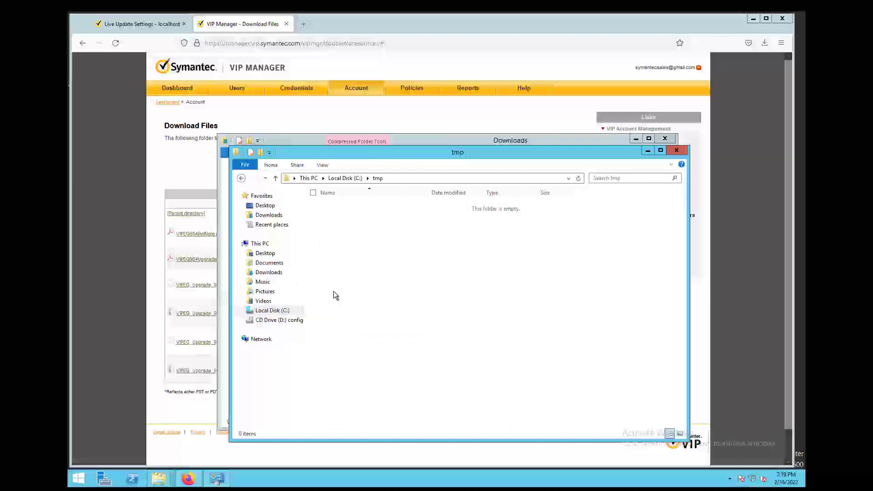
{"action": "left_click", "coordinate": [274, 271]}
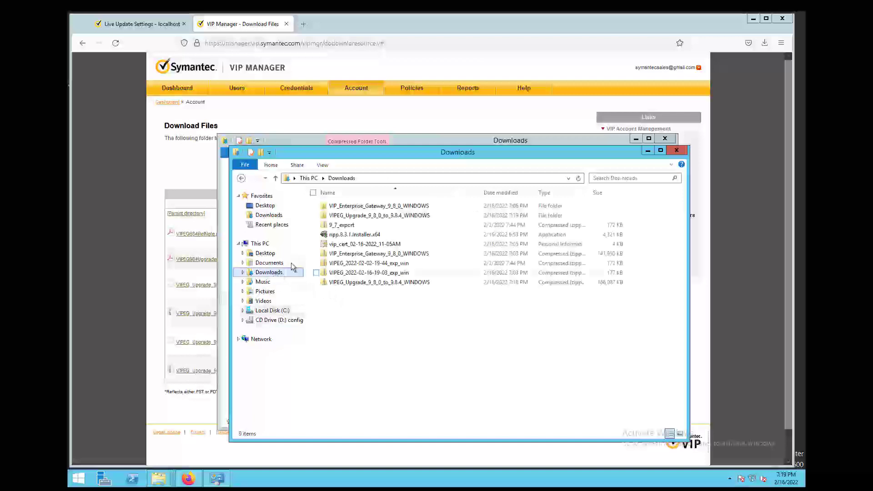
{"action": "double_click", "coordinate": [371, 215]}
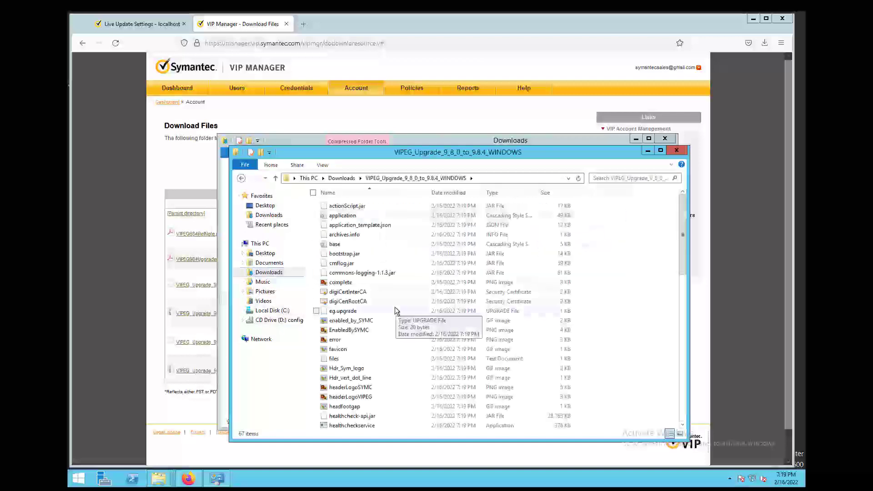
{"action": "key", "text": "ctrl+a"}
{"action": "right_click", "coordinate": [371, 307]}
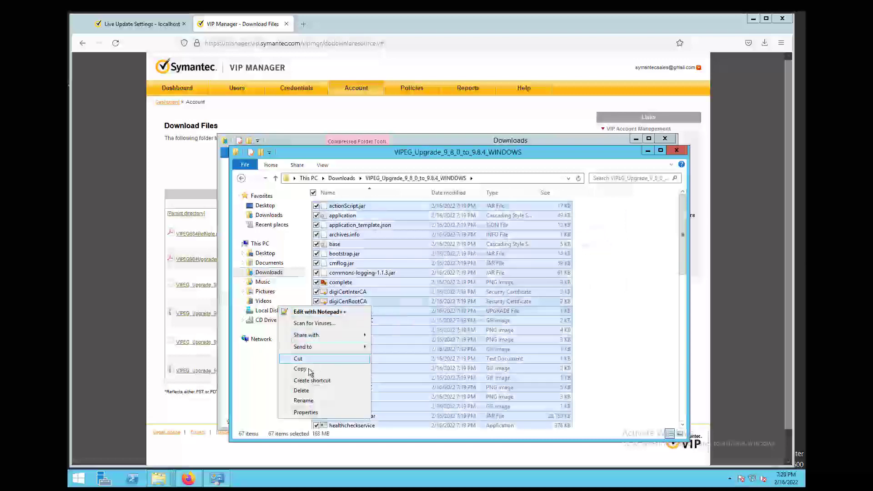
{"action": "left_click_drag", "start_coordinate": [308, 372], "coordinate": [308, 372]}
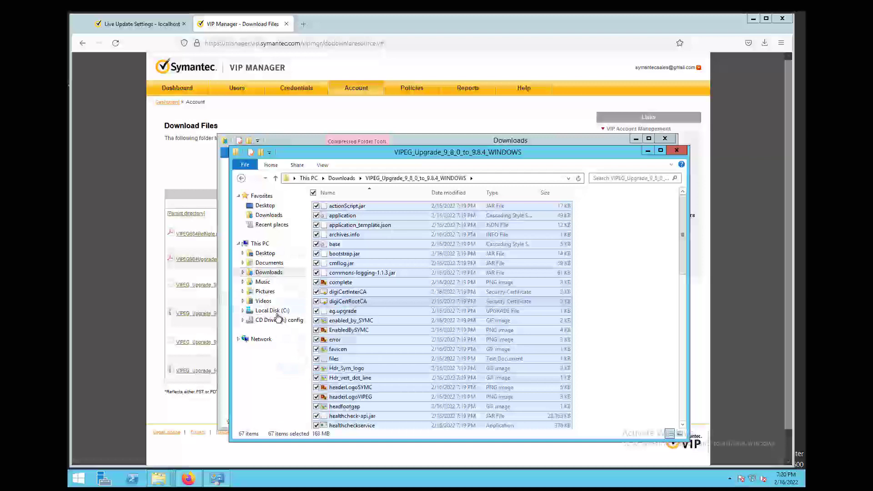
- Paste the 67 upgrade files into C:\tmp and move that window aside
{"action": "left_click", "coordinate": [279, 311]}
{"action": "double_click", "coordinate": [335, 234]}
{"action": "right_click", "coordinate": [344, 236]}
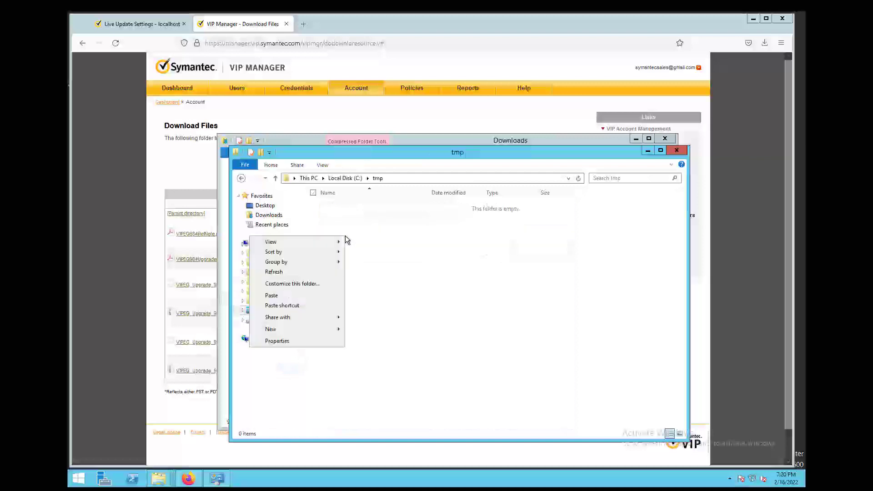
{"action": "left_click", "coordinate": [291, 295]}
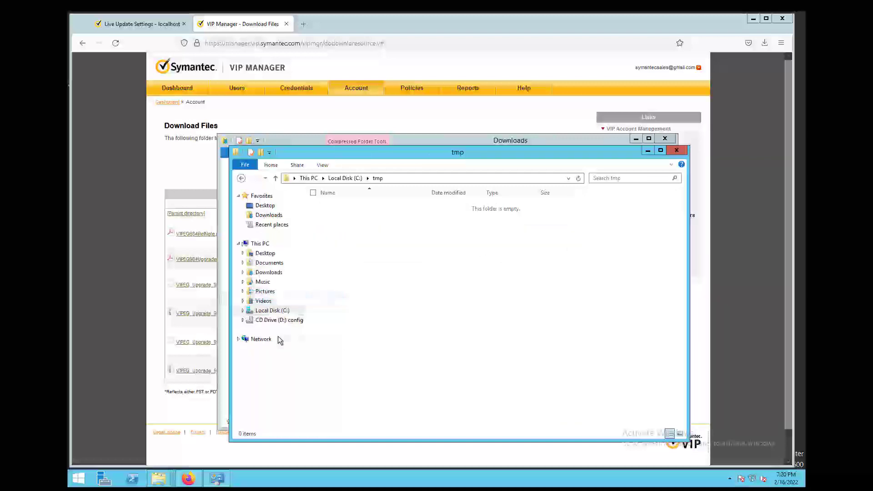
{"action": "left_click", "coordinate": [598, 286]}
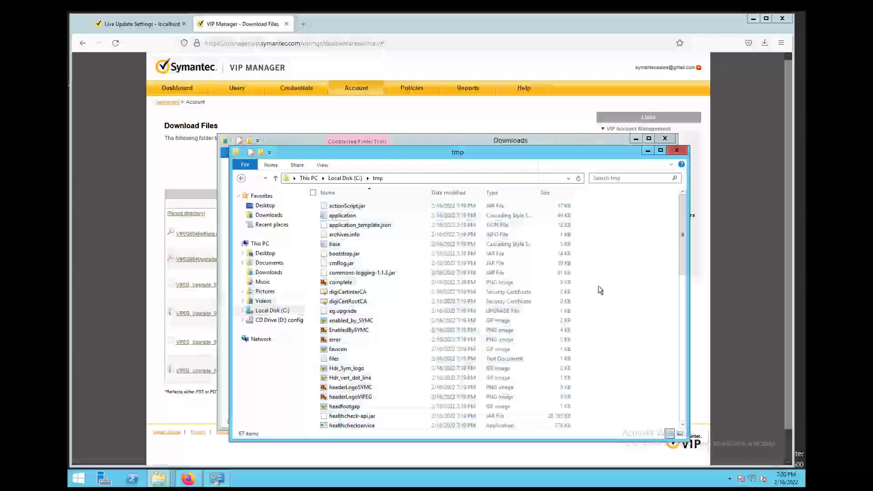
{"action": "left_click_drag", "start_coordinate": [514, 152], "coordinate": [366, 50]}
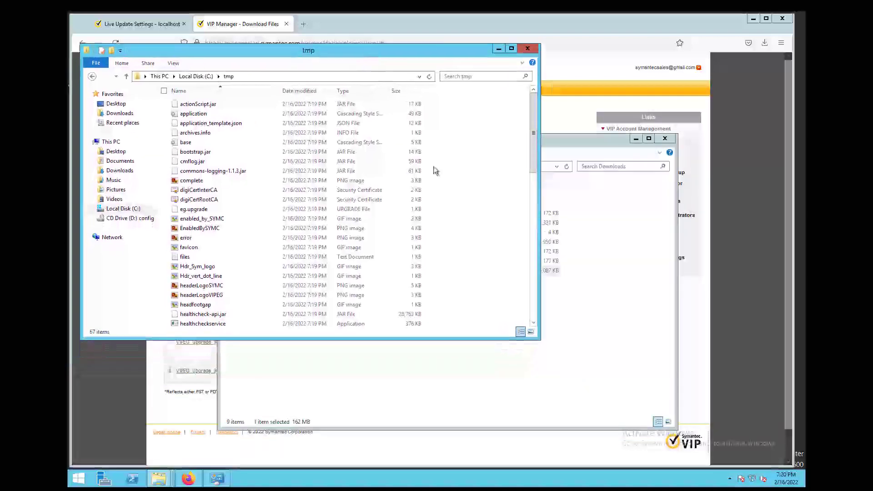
- Open C:\Program Files (x86)\Symantec in the second File Explorer window
{"action": "left_click", "coordinate": [550, 366]}
{"action": "left_click_drag", "start_coordinate": [500, 142], "coordinate": [639, 150]}
{"action": "left_click", "coordinate": [399, 304]}
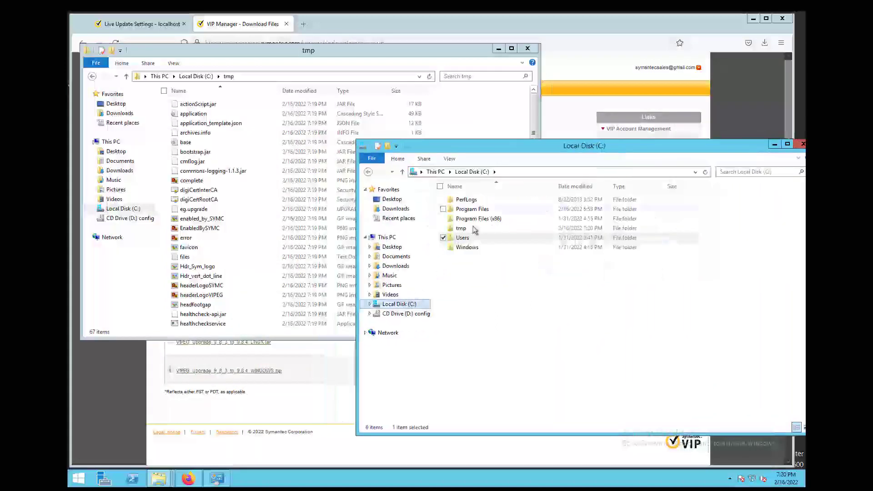
{"action": "double_click", "coordinate": [483, 219]}
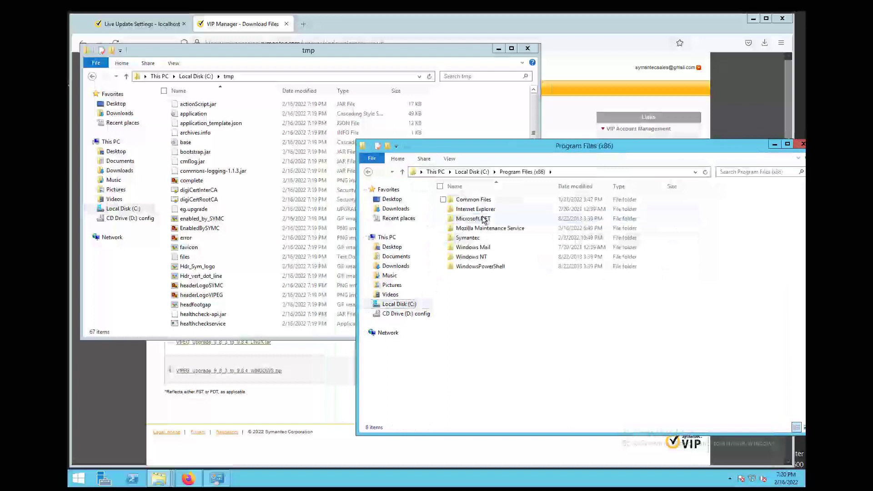
{"action": "double_click", "coordinate": [472, 238]}
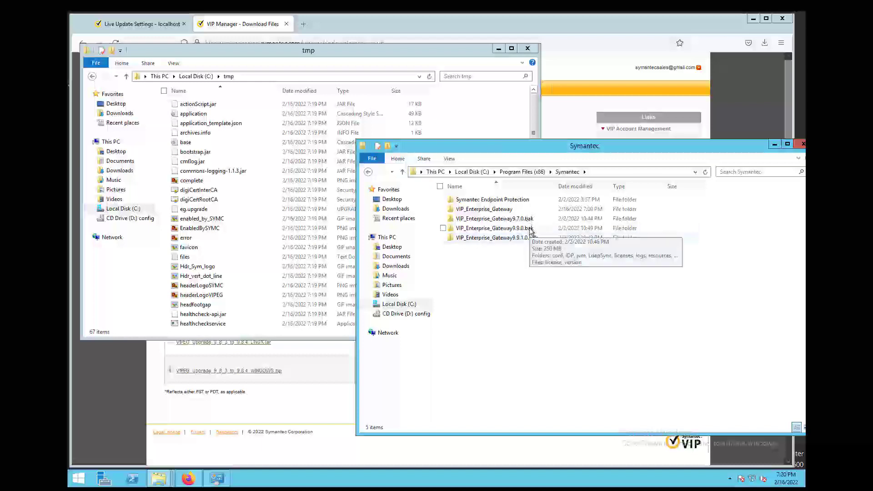
- Delete the VIP_Enterprise_Gateway9.9.1.0.bak and VIP_Enterprise_Gateway9.9.0.bak folders
{"action": "left_click", "coordinate": [530, 230]}
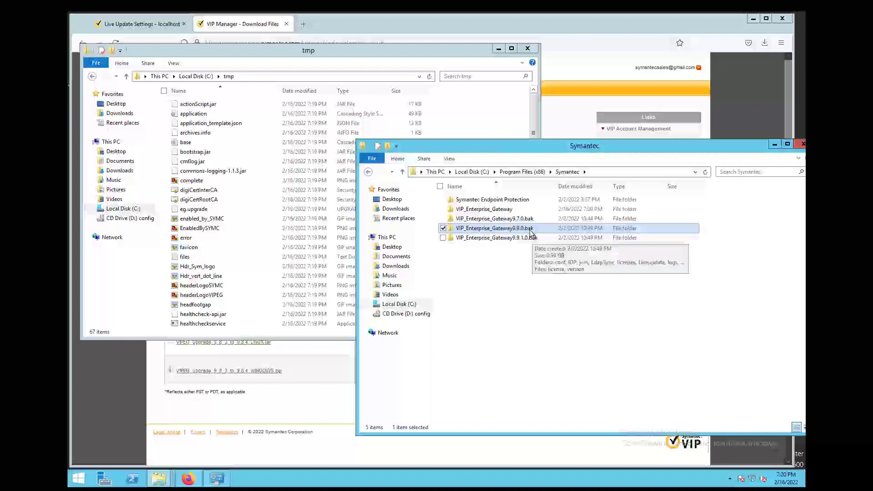
{"action": "left_click", "coordinate": [532, 240]}
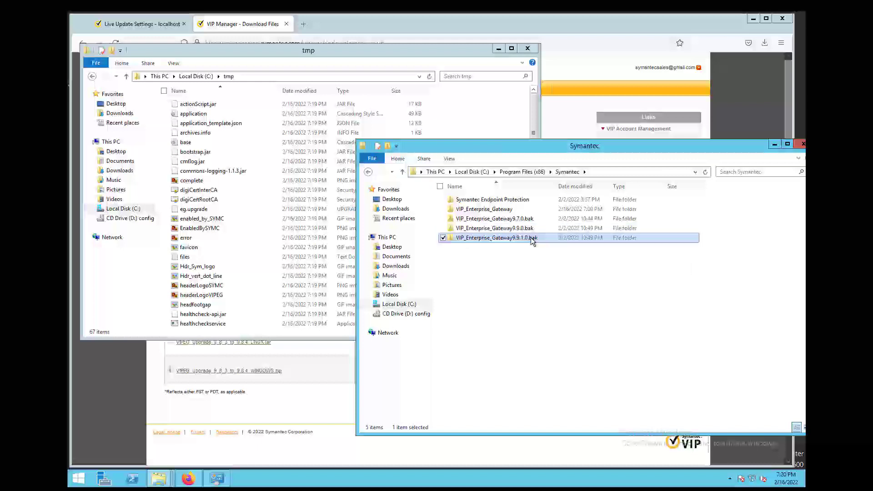
{"action": "key", "text": "Delete"}
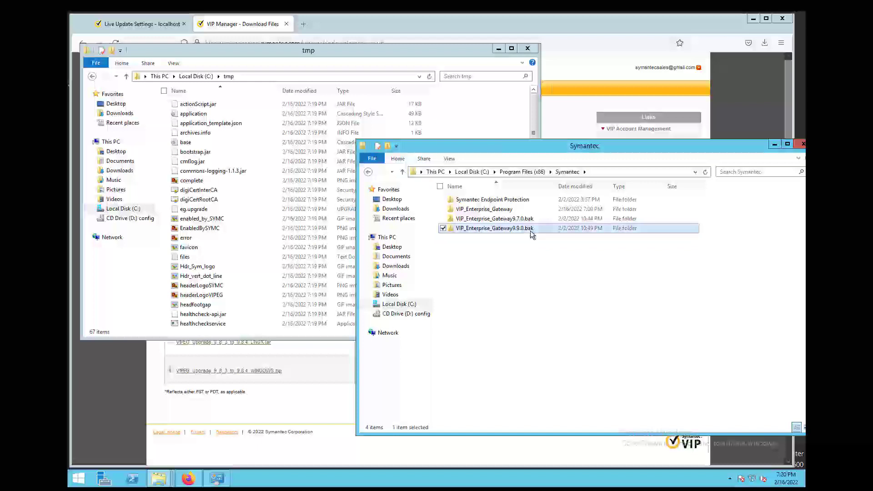
{"action": "key", "text": "Delete"}
{"action": "left_click", "coordinate": [530, 222]}
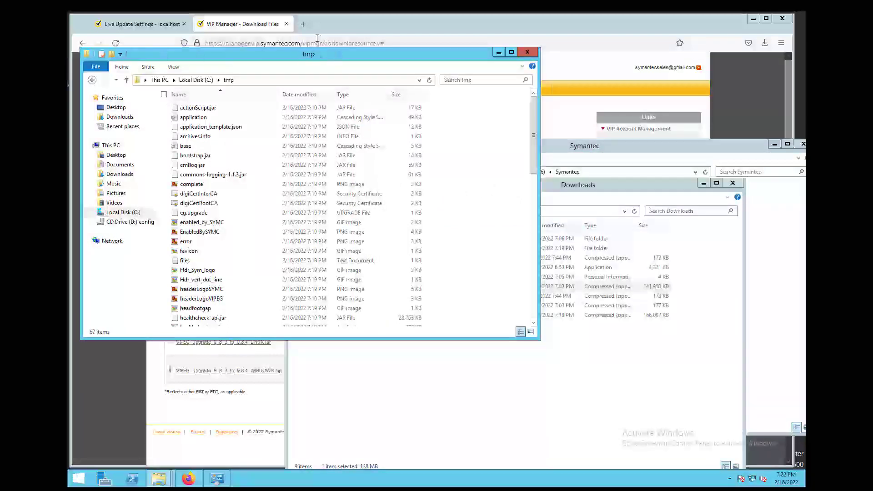
- Open C:\Program Files (x86)\Symantec\VIP_Enterprise_Gateway\tools in the second window
{"action": "left_click_drag", "start_coordinate": [322, 55], "coordinate": [312, 42]}
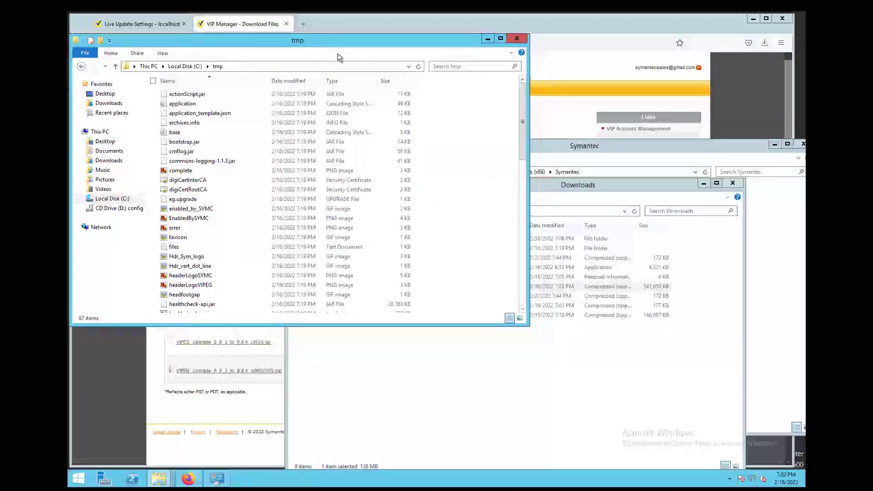
{"action": "left_click_drag", "start_coordinate": [636, 186], "coordinate": [718, 189]}
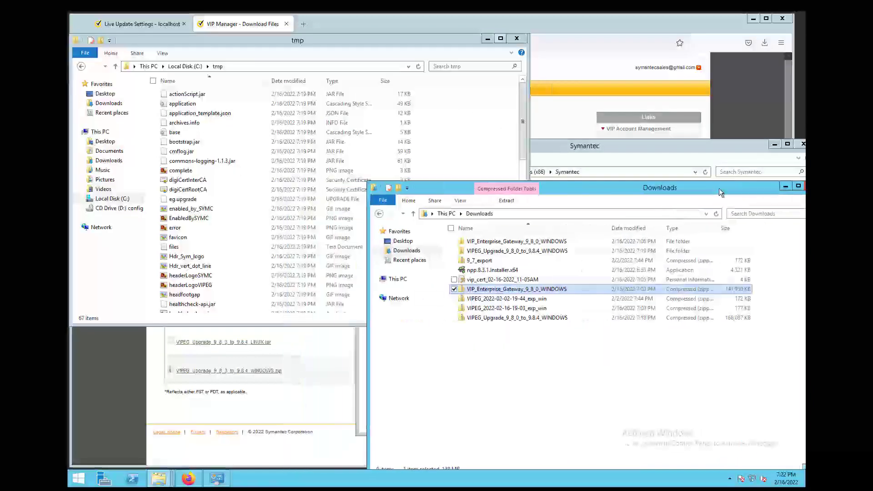
{"action": "left_click", "coordinate": [376, 279]}
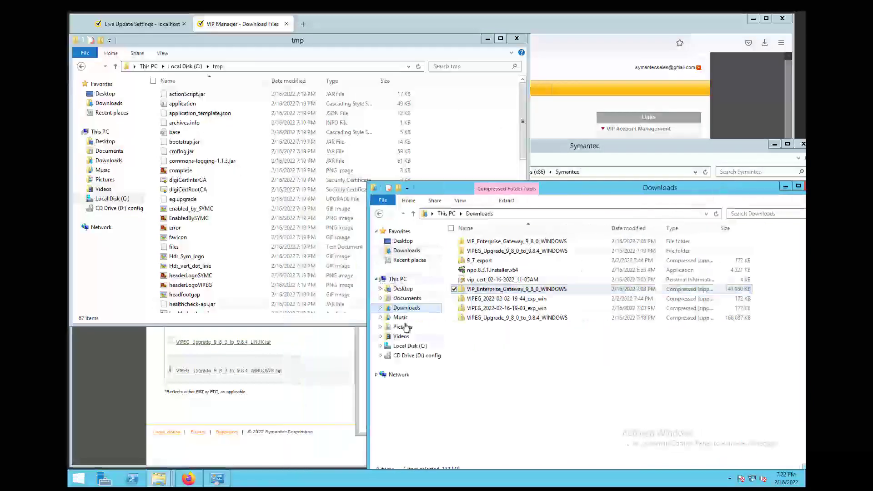
{"action": "left_click", "coordinate": [409, 346]}
{"action": "double_click", "coordinate": [495, 261]}
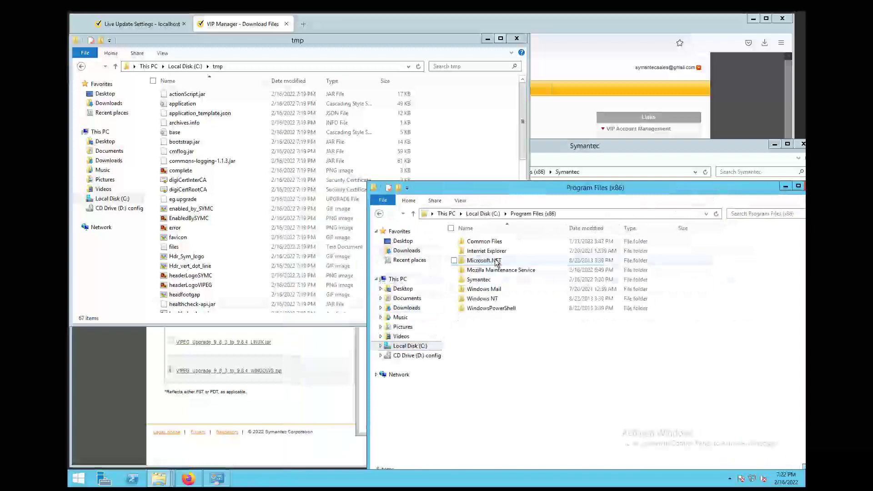
{"action": "double_click", "coordinate": [489, 279]}
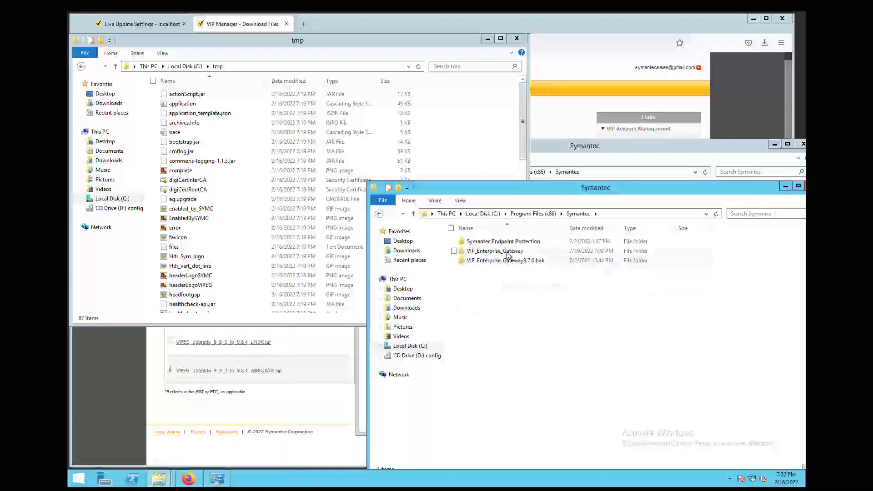
{"action": "double_click", "coordinate": [507, 251]}
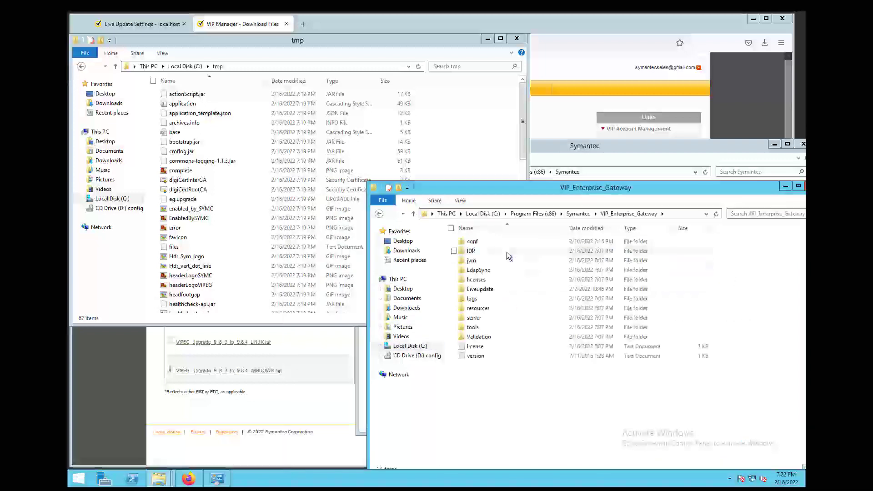
{"action": "double_click", "coordinate": [478, 327]}
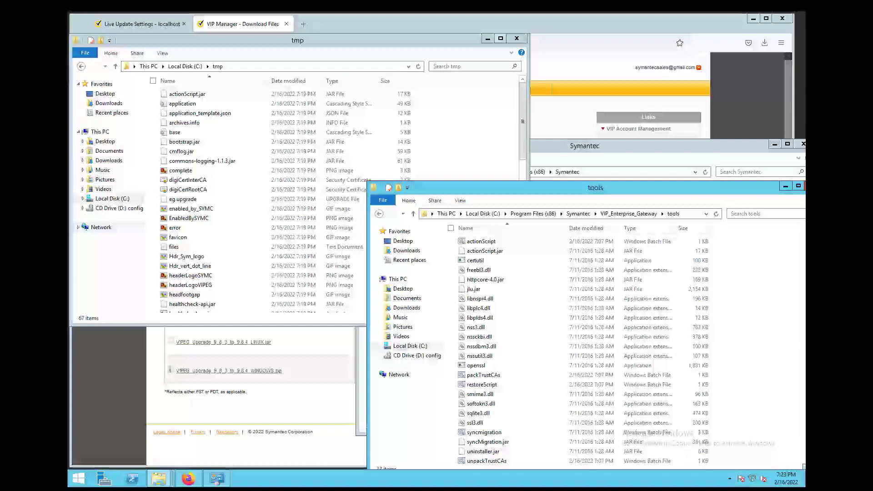
- Rename the old actionScript.jar to actionScript.jar_97, accepting the extension change
{"action": "right_click", "coordinate": [501, 254]}
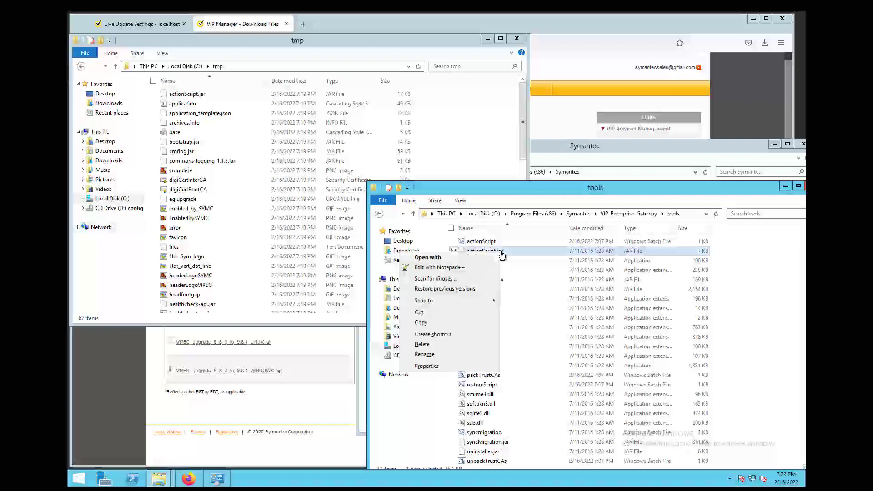
{"action": "left_click", "coordinate": [424, 354]}
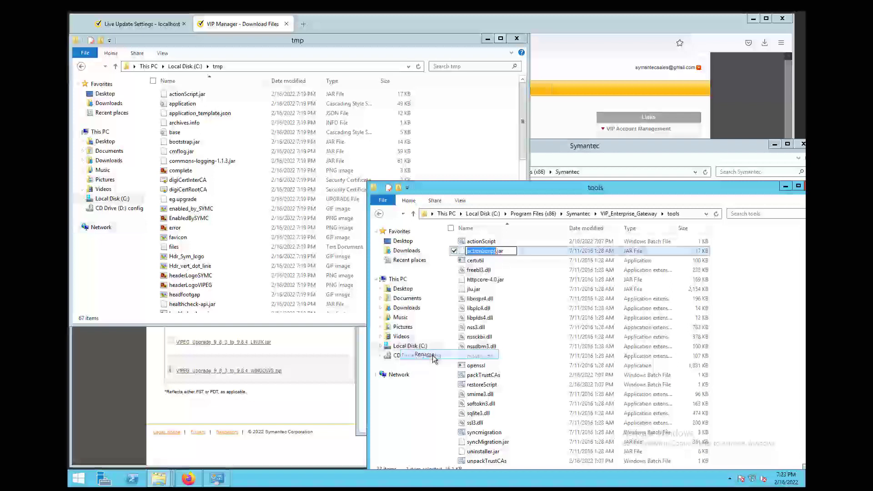
{"action": "left_click", "coordinate": [509, 252]}
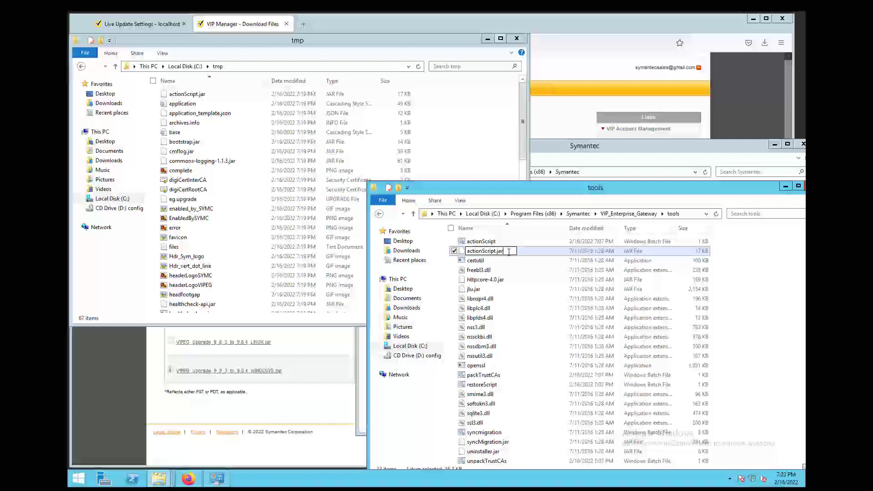
{"action": "type", "text": "_97"}
{"action": "key", "text": "Return"}
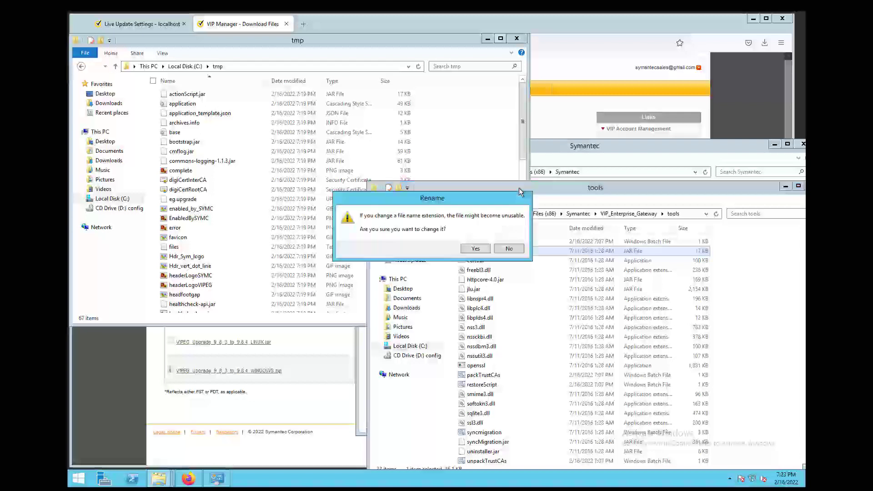
{"action": "left_click", "coordinate": [476, 248]}
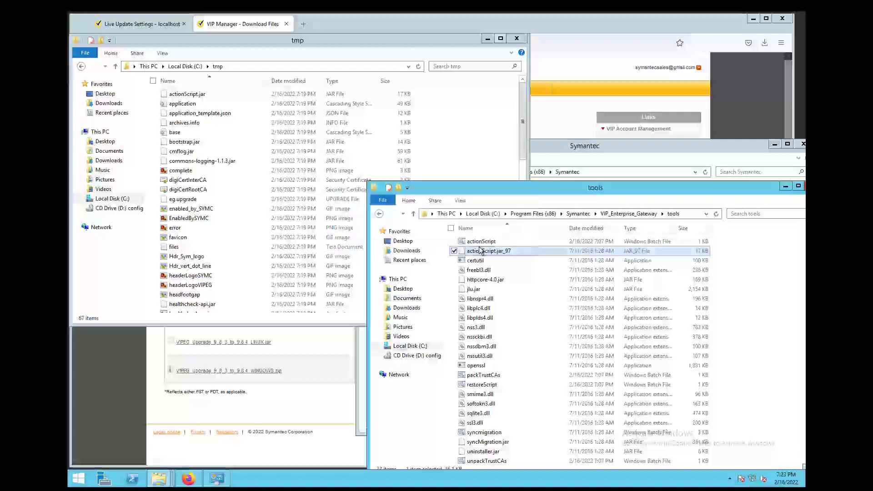
- Copy the new actionScript.jar from C:\tmp into the tools folder
{"action": "left_click", "coordinate": [192, 96]}
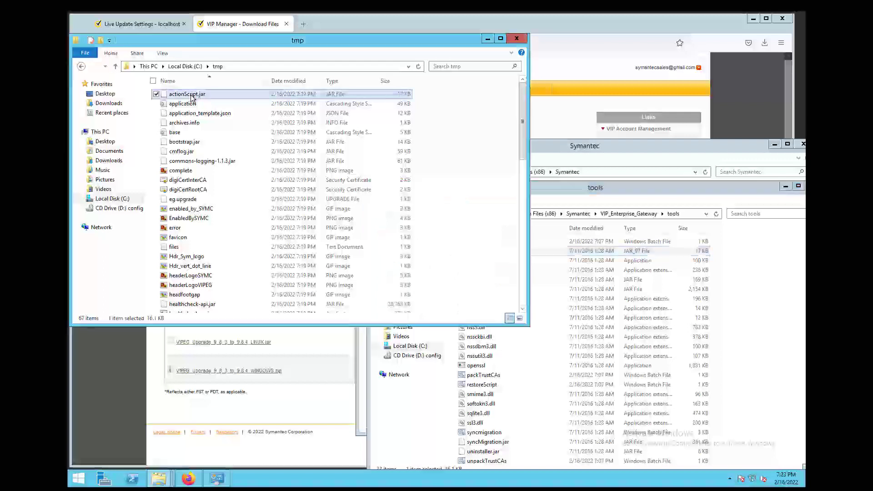
{"action": "left_click_drag", "start_coordinate": [192, 96], "coordinate": [638, 317]}
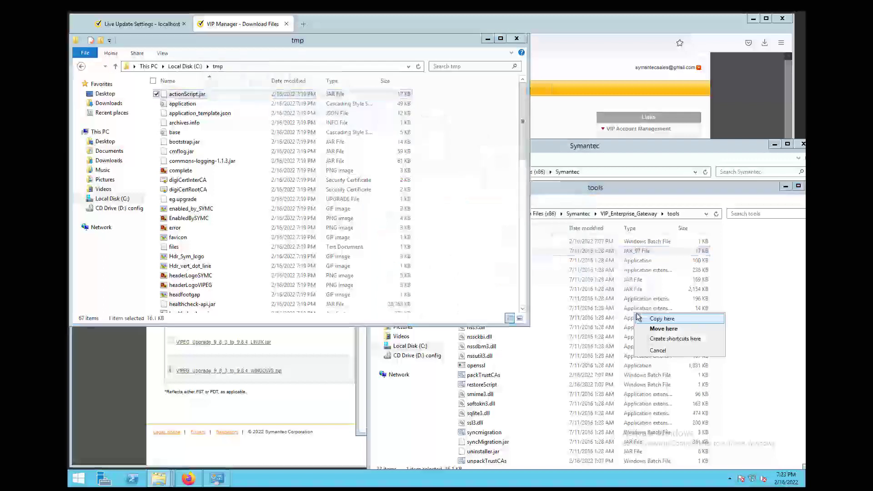
{"action": "left_click", "coordinate": [661, 319]}
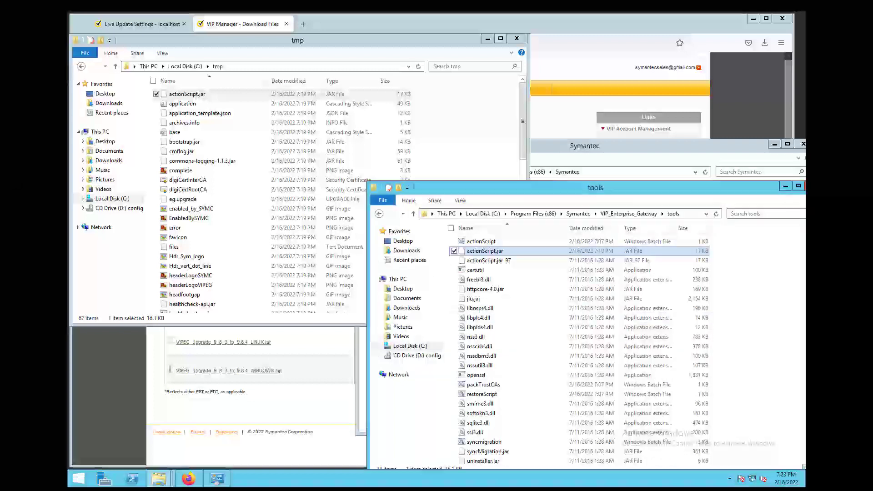
{"action": "left_click", "coordinate": [77, 477]}
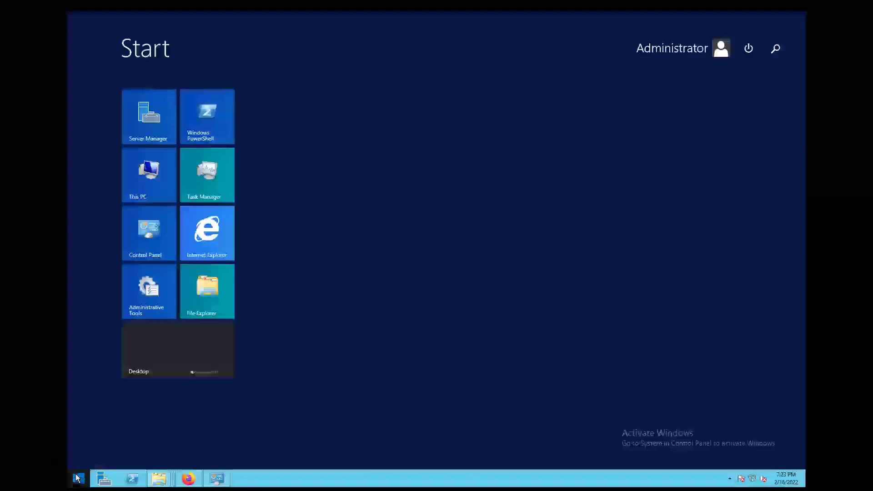
- Launch Command Prompt as administrator and move its window to the lower left
{"action": "type", "text": "cmd"}
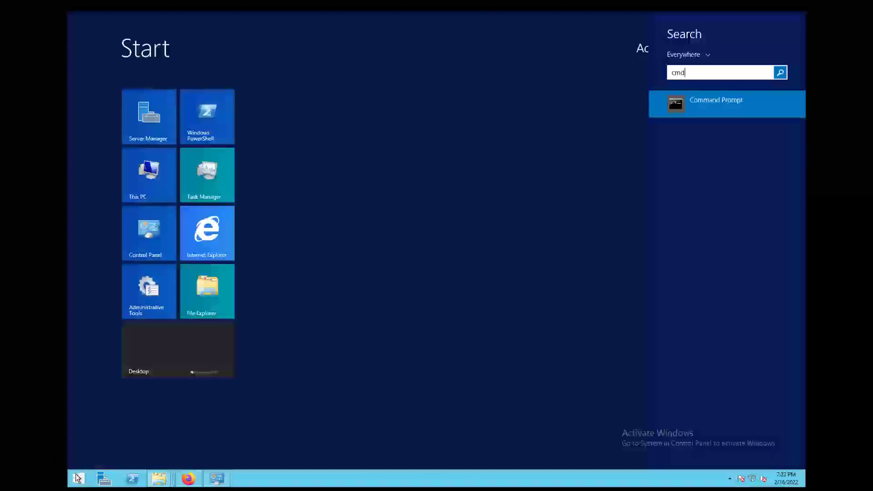
{"action": "right_click", "coordinate": [700, 110]}
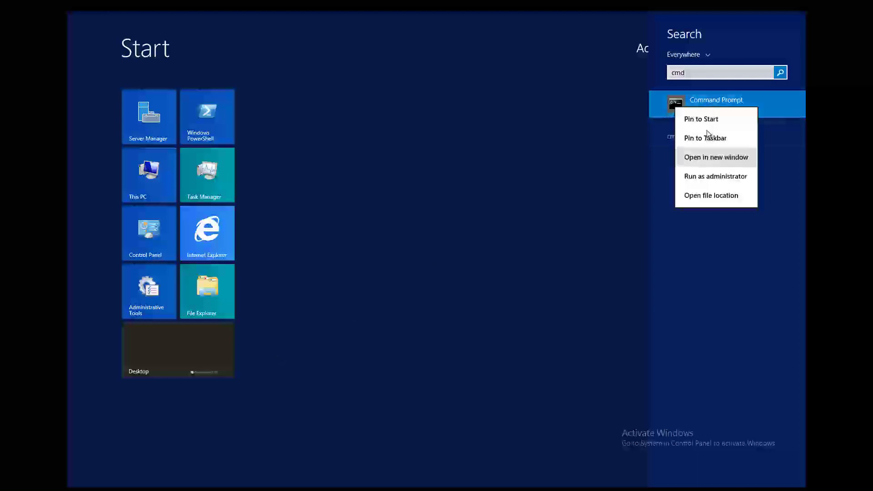
{"action": "left_click", "coordinate": [712, 177]}
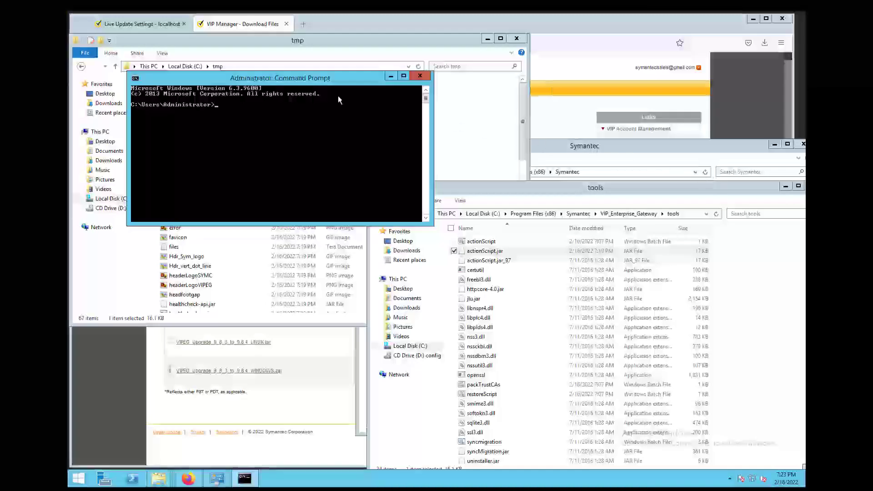
{"action": "left_click_drag", "start_coordinate": [255, 78], "coordinate": [209, 337]}
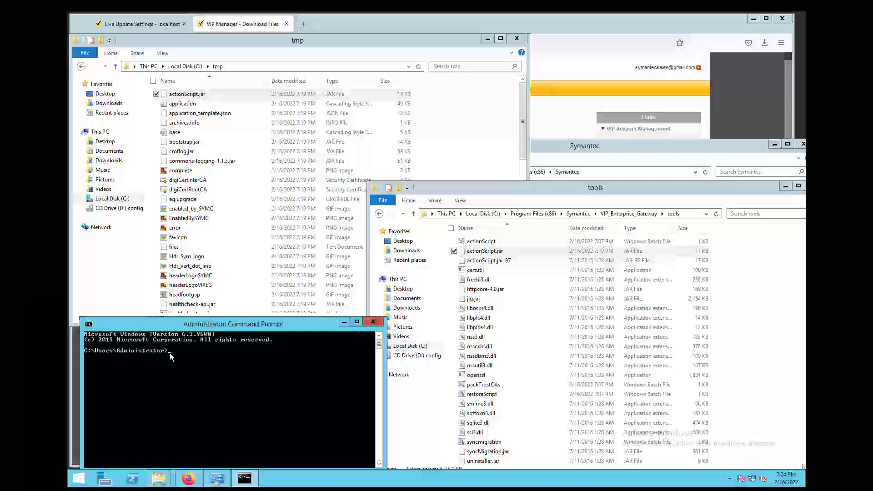
- Change the console to the root of C:, then into the pasted VIP_Enterprise_Gateway tools folder path
{"action": "type", "text": "cd\\"}
{"action": "key", "text": "Return"}
{"action": "left_click", "coordinate": [689, 213]}
{"action": "key", "text": "ctrl+c"}
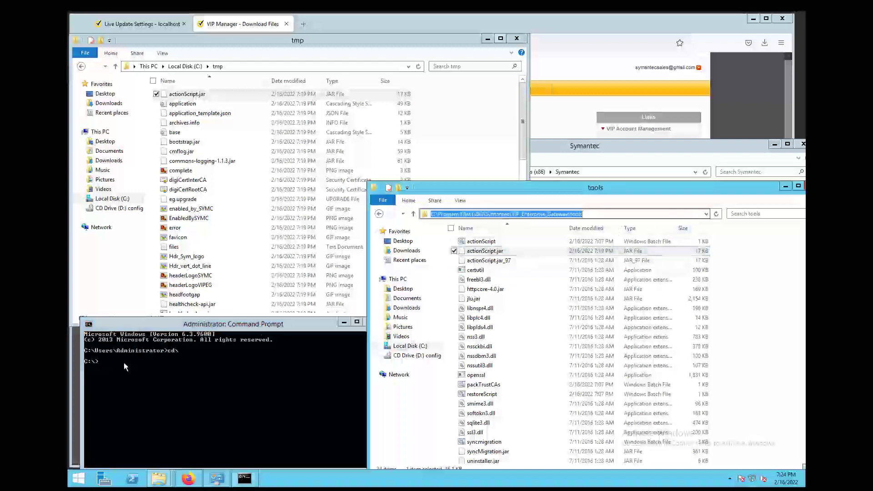
{"action": "left_click", "coordinate": [123, 362]}
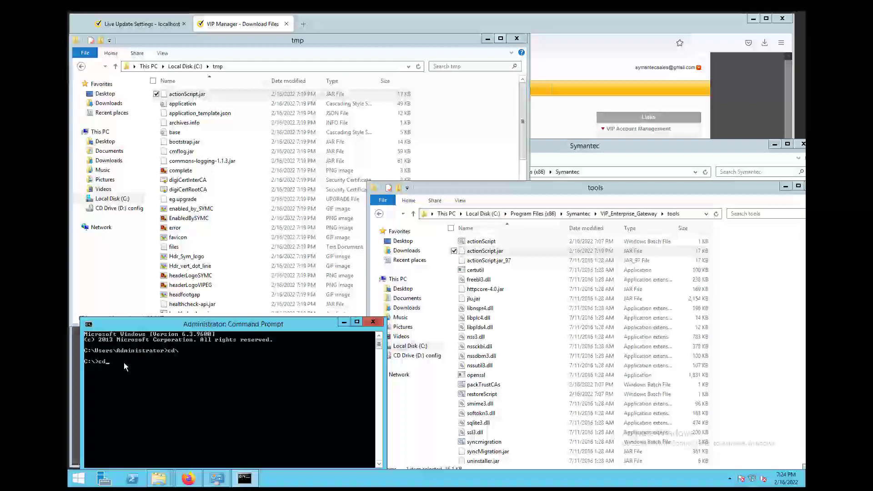
{"action": "right_click", "coordinate": [123, 362]}
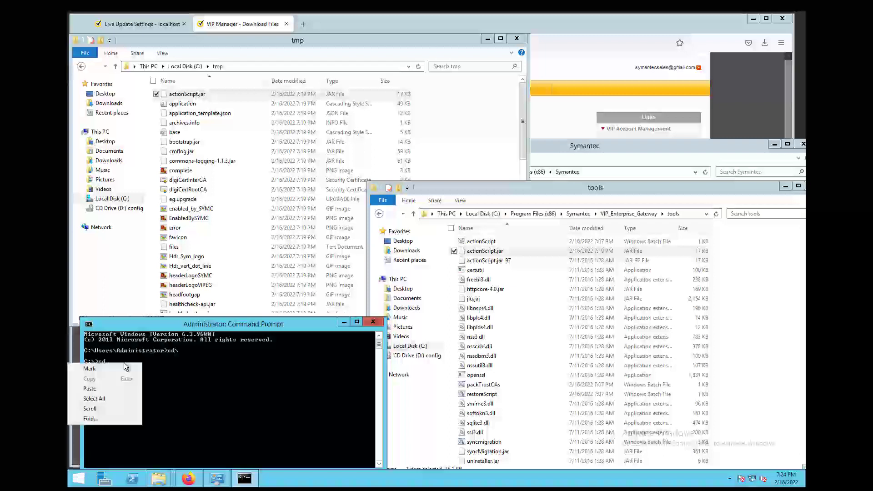
{"action": "type", "text": "cd"}
{"action": "left_click", "coordinate": [120, 388]}
{"action": "key", "text": "Return"}
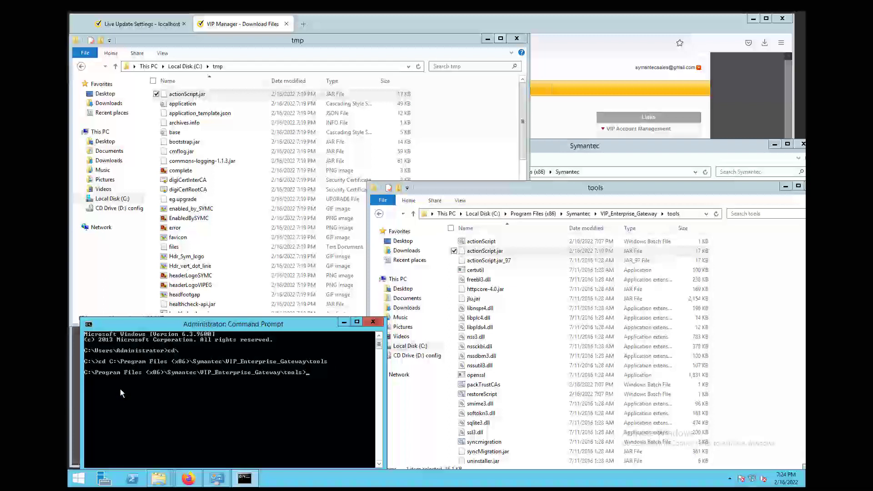
- Clear the console with cls and tab-complete actionScript.bat on the command line
{"action": "type", "text": "cls"}
{"action": "key", "text": "Return"}
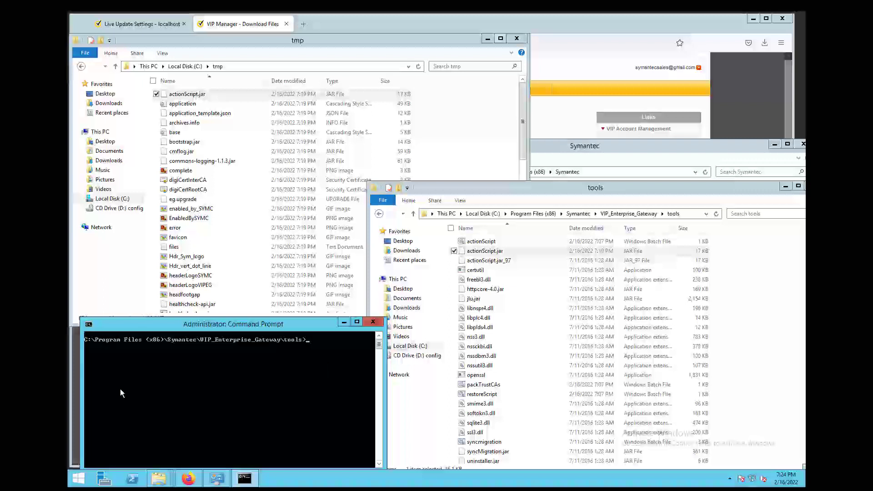
{"action": "type", "text": "action"}
{"action": "key", "text": "Tab"}
- Run actionScript.bat with C:\tmp and 9.8.4, installing the Symantec VIP EG LiveUpdate service
{"action": "left_click", "coordinate": [272, 67]}
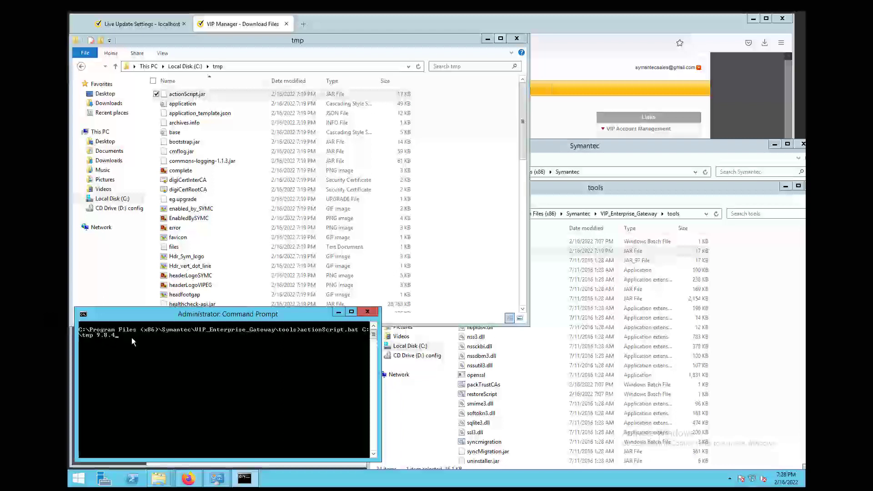
{"action": "key", "text": "Return"}
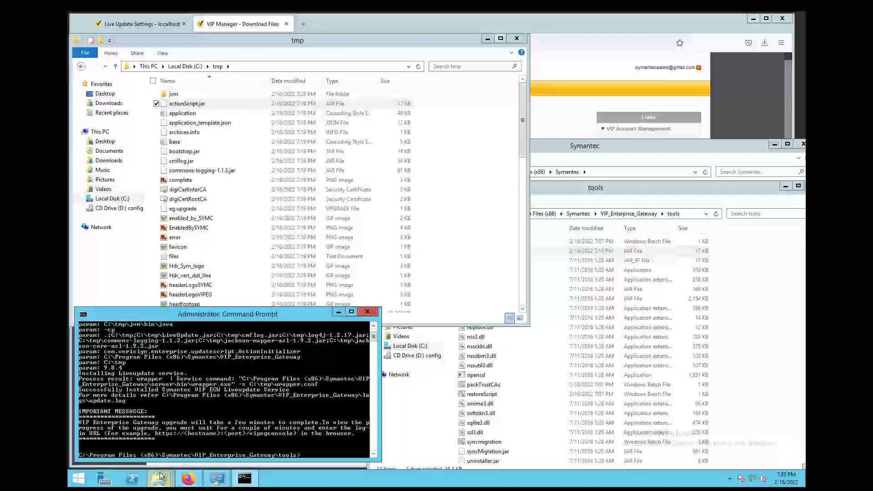
{"action": "mouse_move", "coordinate": [159, 473]}
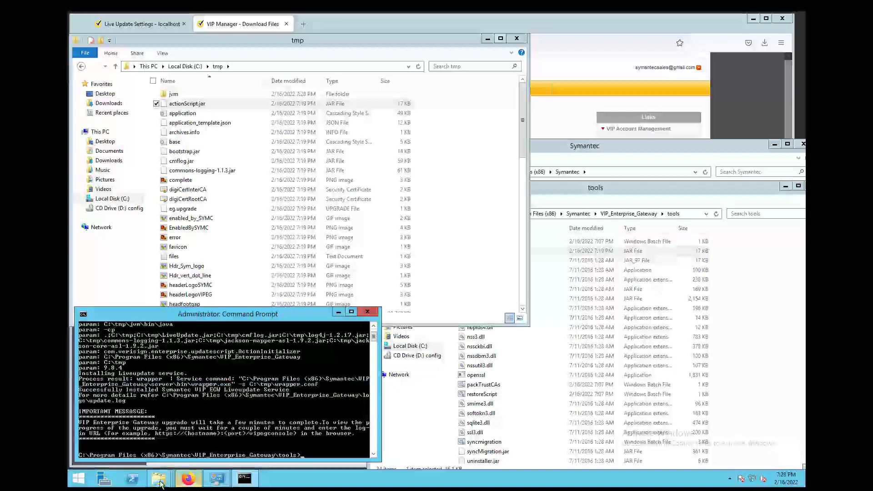
{"action": "left_click", "coordinate": [222, 428]}
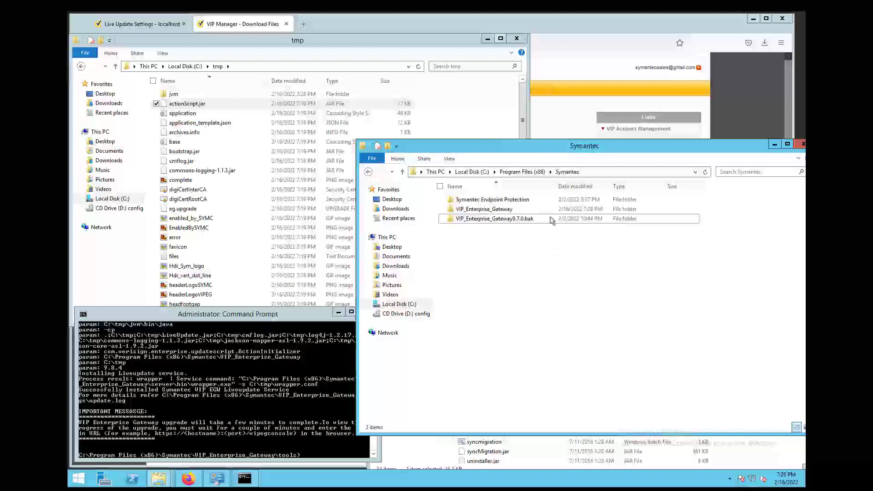
- Reload the gateway's Live Update Settings page, cancelling the resend prompt, to check upgrade progress
{"action": "left_click", "coordinate": [558, 116]}
{"action": "left_click", "coordinate": [119, 43]}
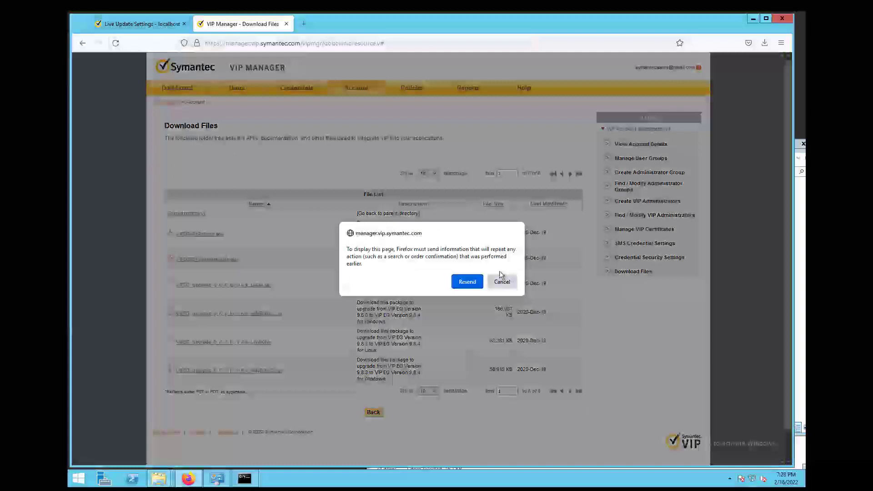
{"action": "left_click", "coordinate": [502, 281]}
{"action": "left_click", "coordinate": [138, 25]}
{"action": "left_click", "coordinate": [115, 44]}
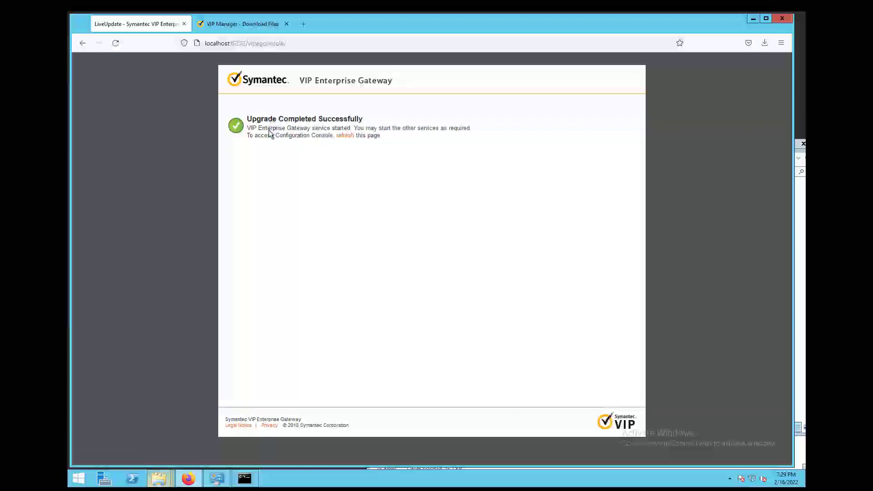
- Check the new VIP_Enterprise_Gateway9.8.4.bak backup folder in the Symantec program files folder
{"action": "left_click", "coordinate": [158, 478]}
{"action": "left_click", "coordinate": [215, 433]}
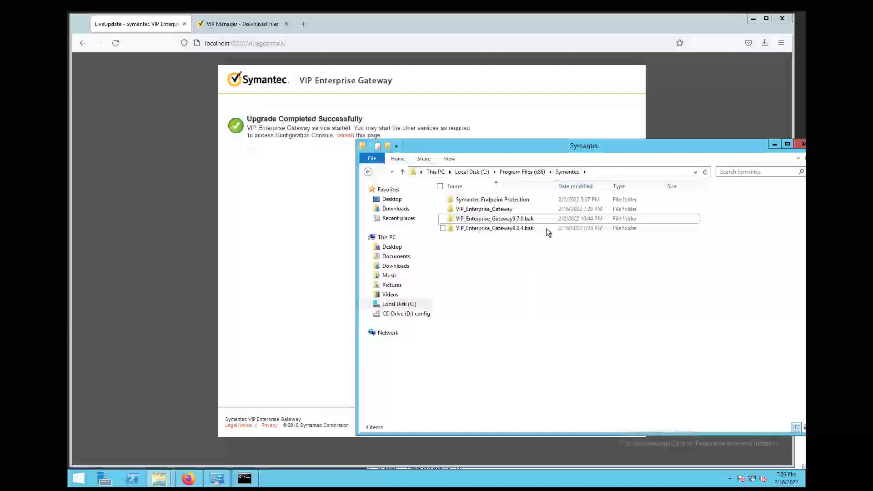
{"action": "left_click", "coordinate": [547, 229]}
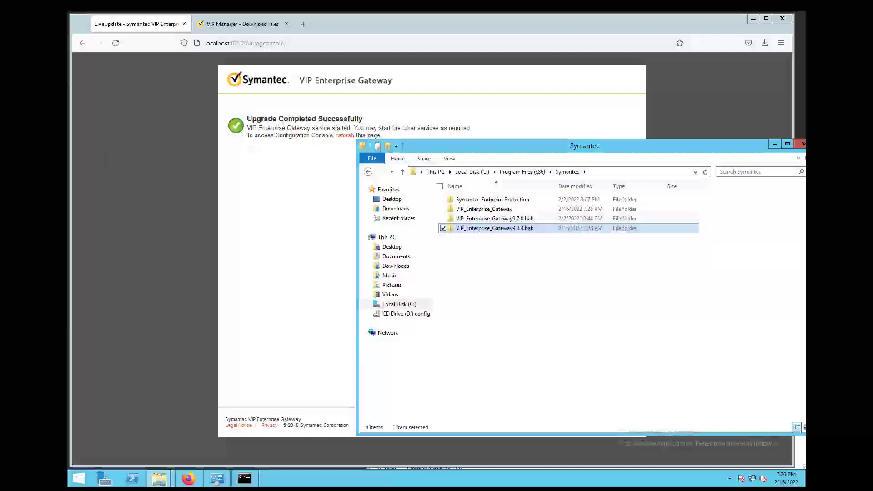
{"action": "key", "text": "alt+Tab"}
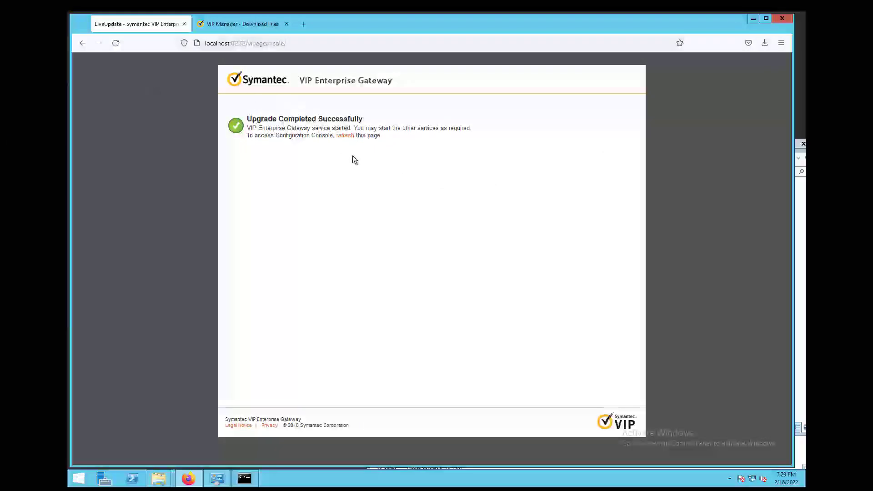
- Verify the Symantec VIP Enterprise Gateway service is Running in Services, then reload the console
{"action": "left_click", "coordinate": [77, 485]}
{"action": "type", "text": "serv"}
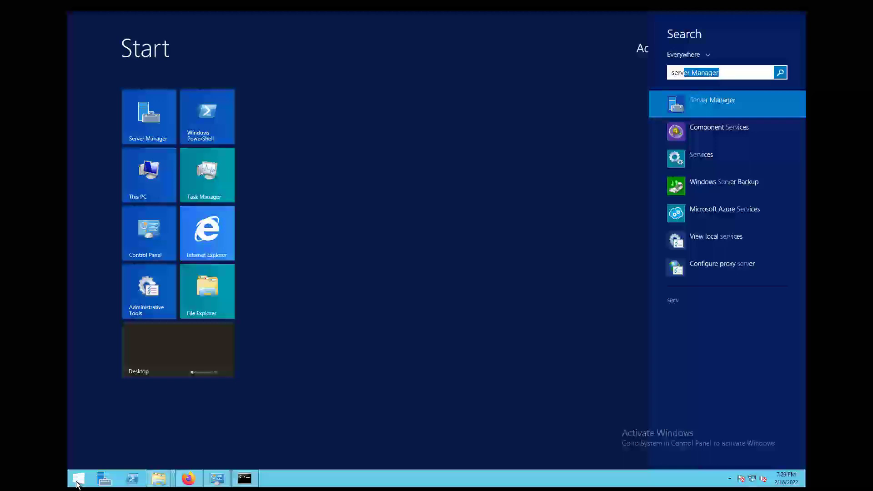
{"action": "type", "text": "ices"}
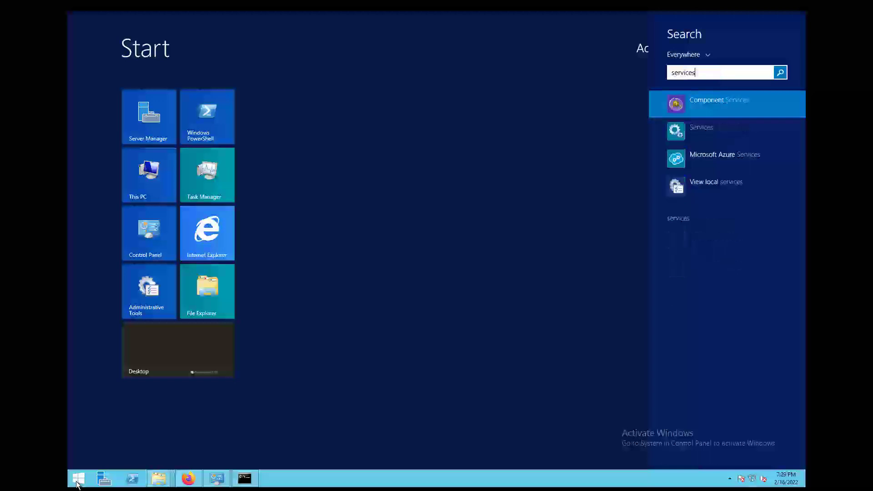
{"action": "left_click", "coordinate": [718, 129]}
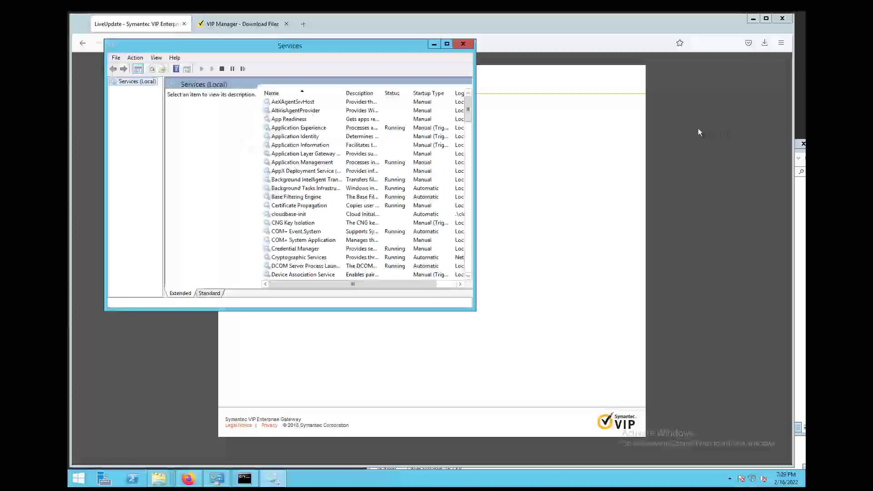
{"action": "left_click_drag", "start_coordinate": [467, 115], "coordinate": [465, 236]}
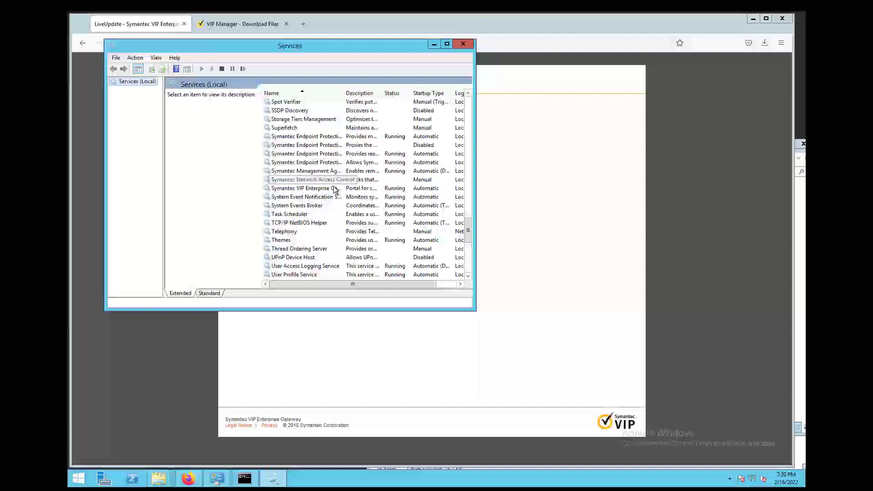
{"action": "left_click_drag", "start_coordinate": [344, 93], "coordinate": [380, 92]}
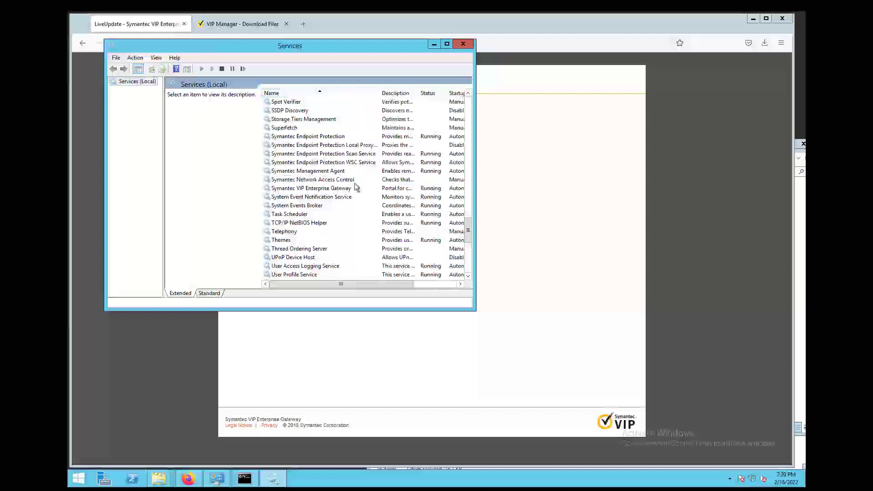
{"action": "left_click", "coordinate": [357, 189]}
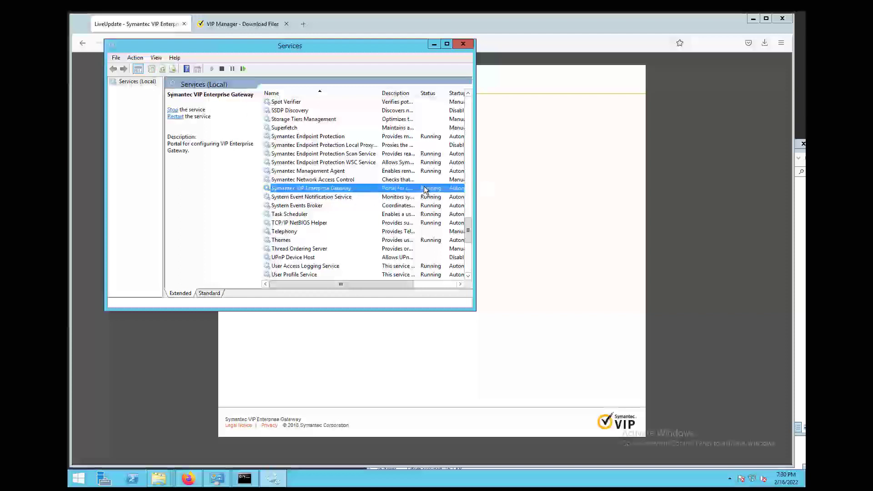
{"action": "left_click", "coordinate": [582, 198]}
{"action": "left_click", "coordinate": [346, 139]}
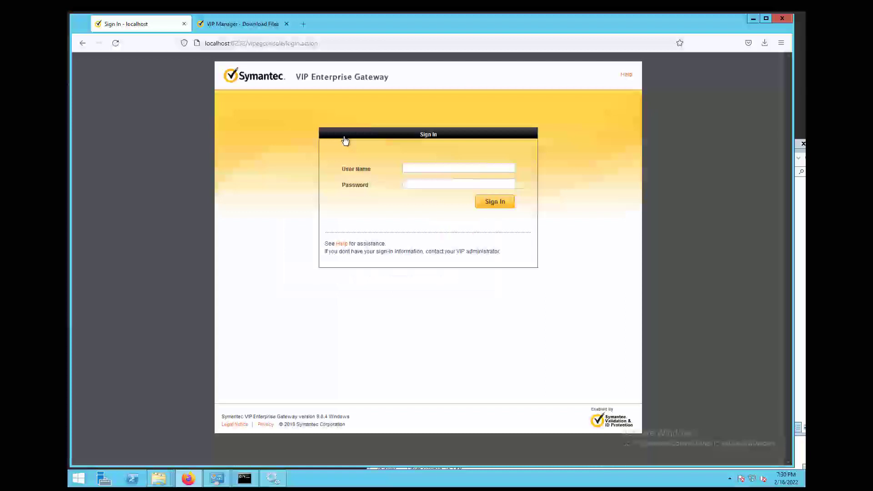
- Sign in with the saved administrator login and open Settings to the VIP Certificates page
{"action": "left_click", "coordinate": [432, 167]}
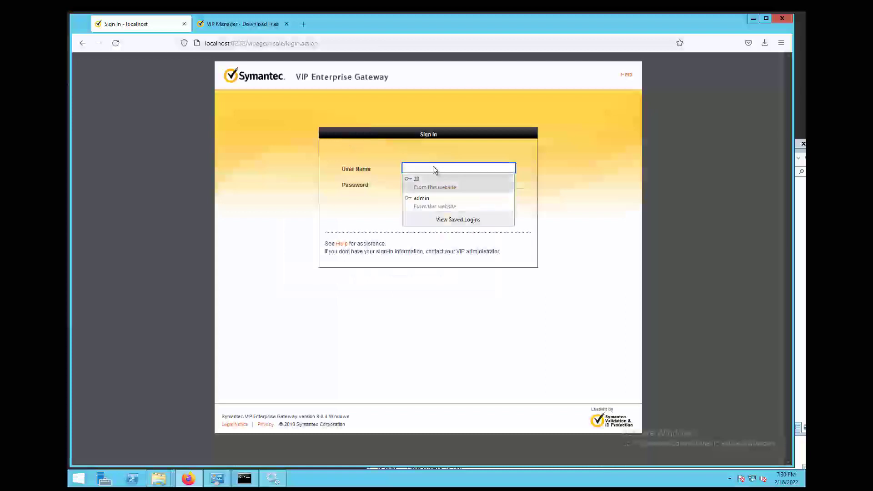
{"action": "left_click", "coordinate": [428, 200]}
{"action": "left_click", "coordinate": [494, 203]}
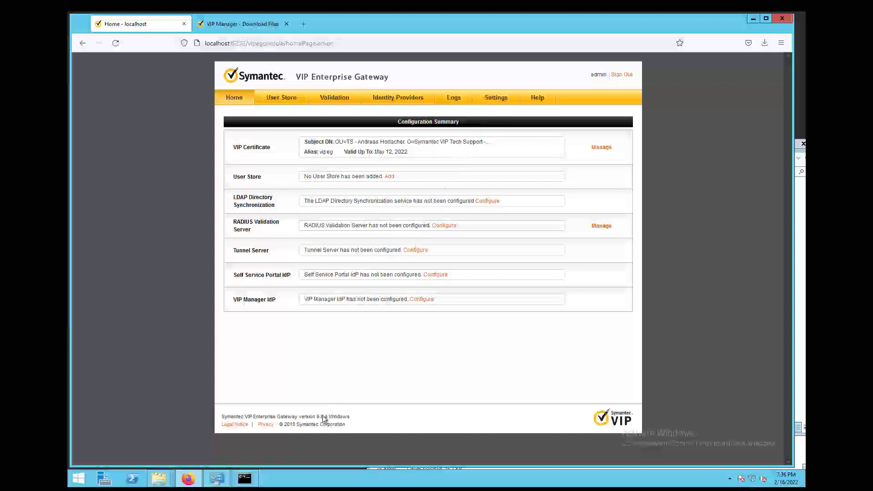
{"action": "left_click", "coordinate": [498, 100]}
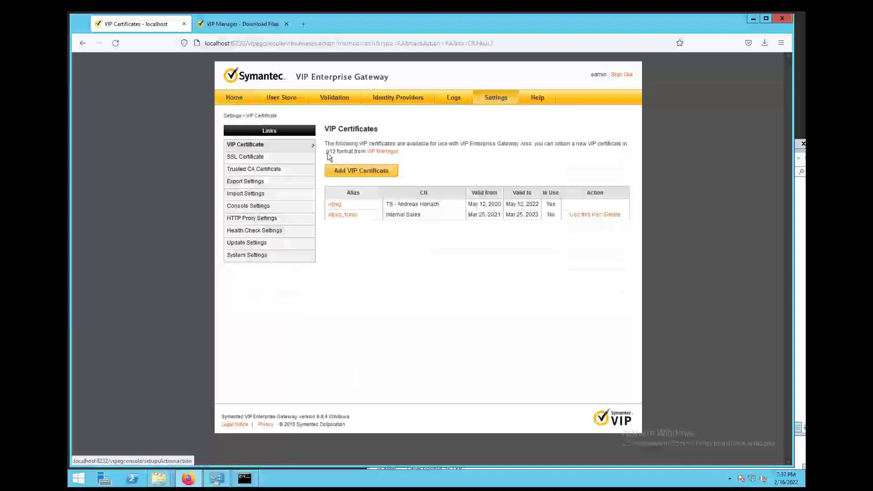
{"action": "left_click", "coordinate": [248, 195]}
{"action": "left_click", "coordinate": [349, 176]}
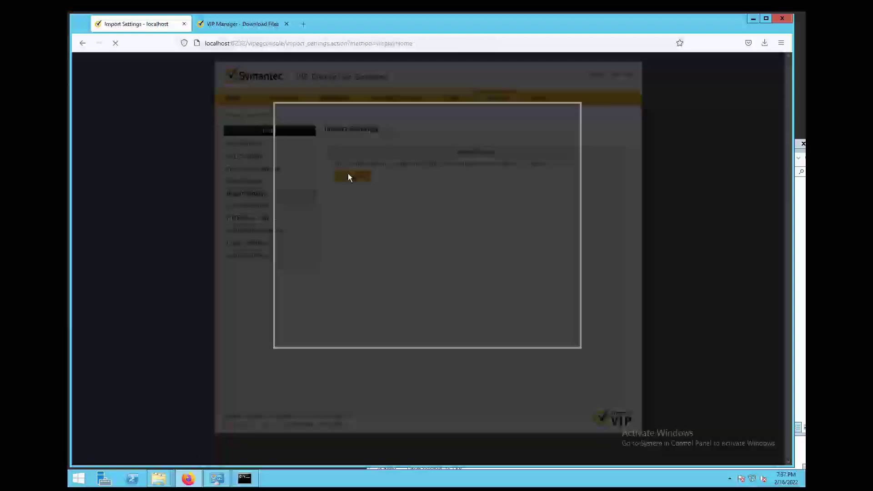
{"action": "left_click", "coordinate": [305, 159]}
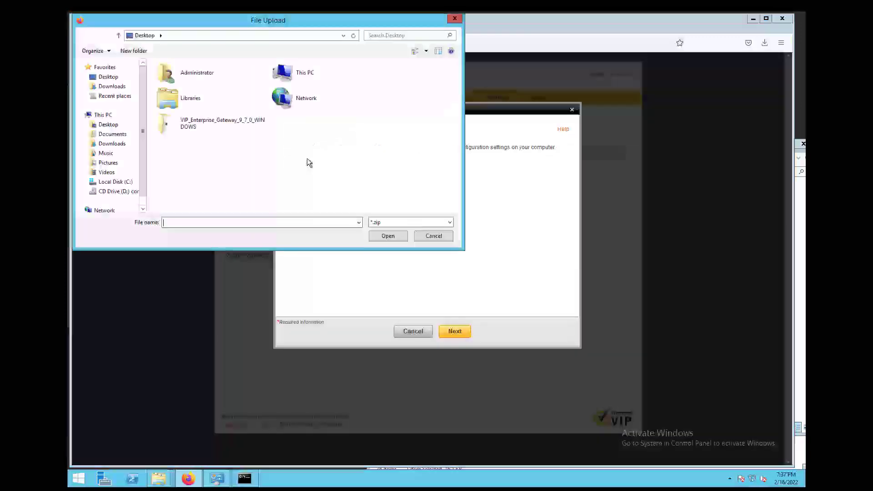
{"action": "left_click", "coordinate": [206, 128]}
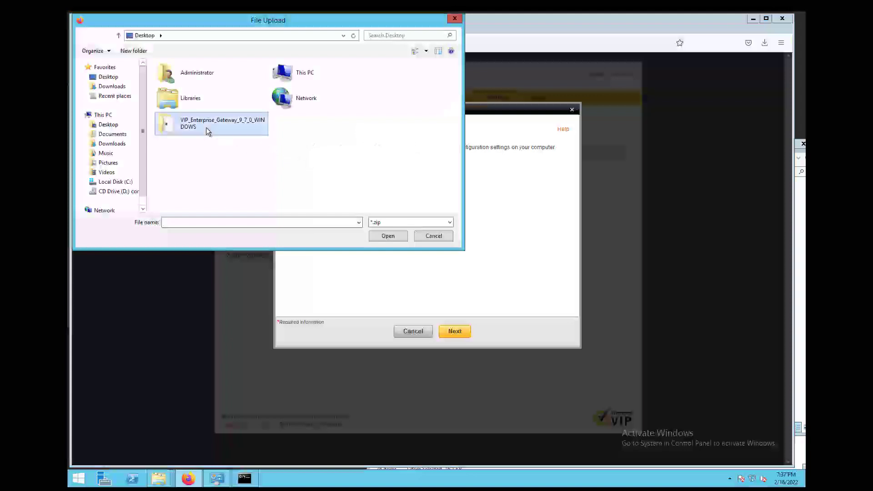
{"action": "left_click", "coordinate": [397, 235]}
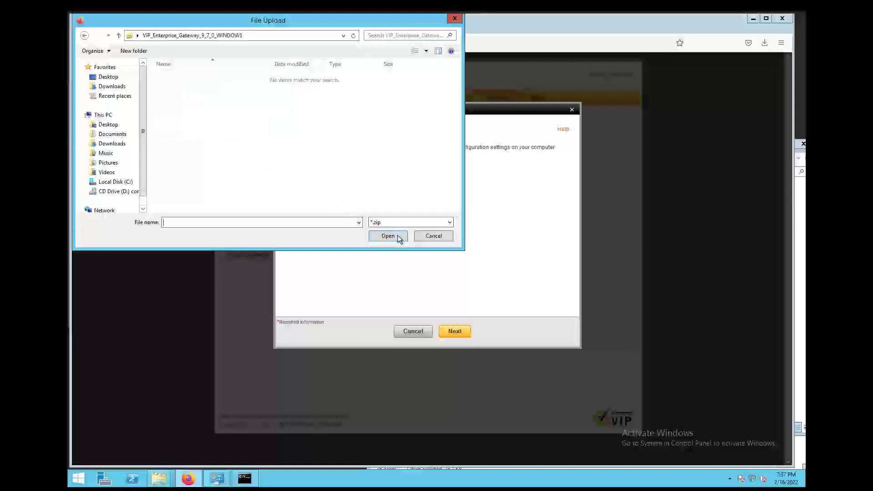
{"action": "left_click", "coordinate": [112, 87]}
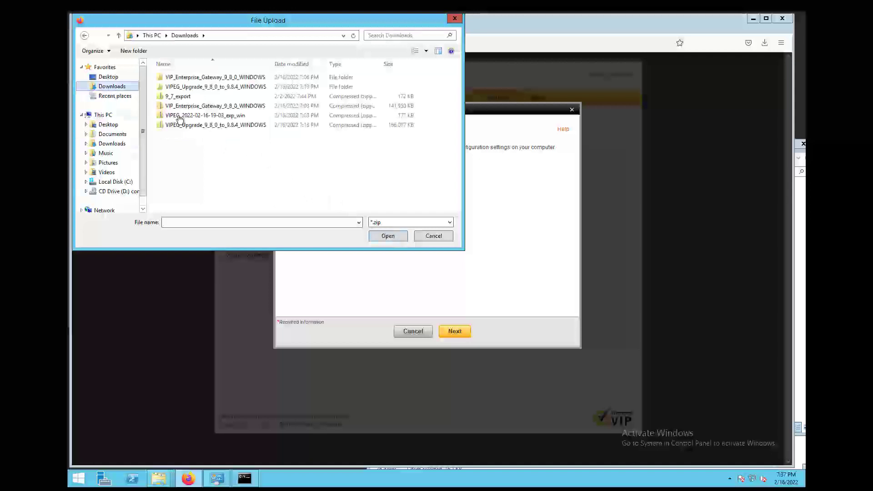
{"action": "left_click", "coordinate": [205, 117]}
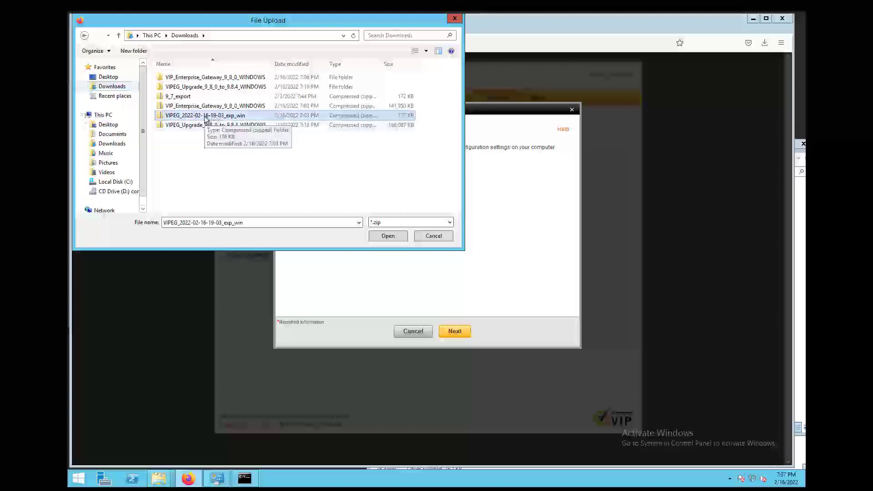
{"action": "left_click", "coordinate": [390, 236]}
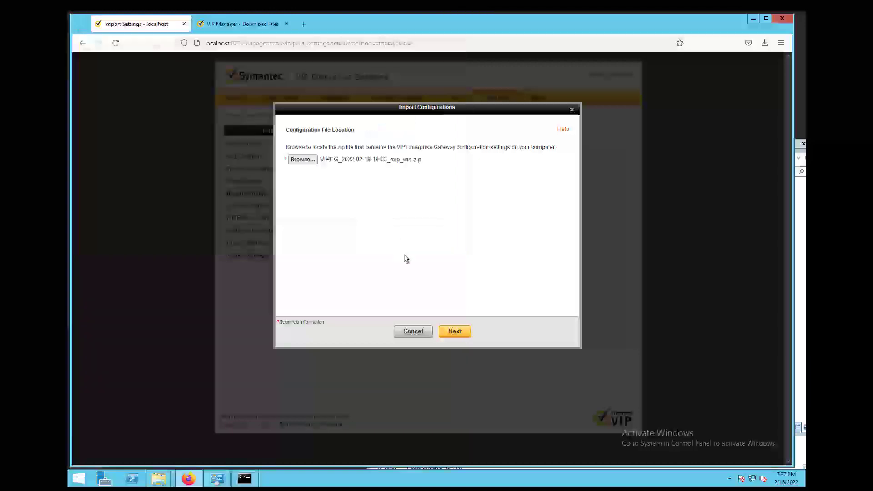
- Confirm replacing the existing configuration, finish the import, and return to the Configuration Summary
{"action": "left_click", "coordinate": [454, 331]}
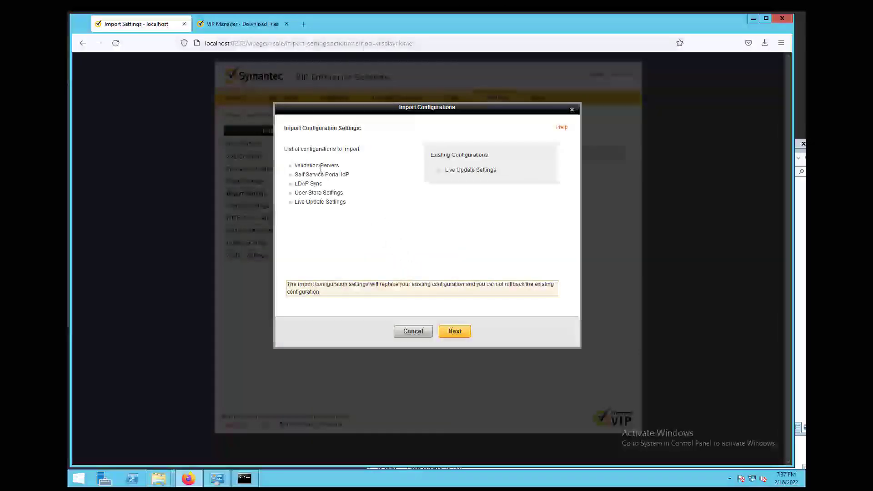
{"action": "left_click", "coordinate": [454, 331]}
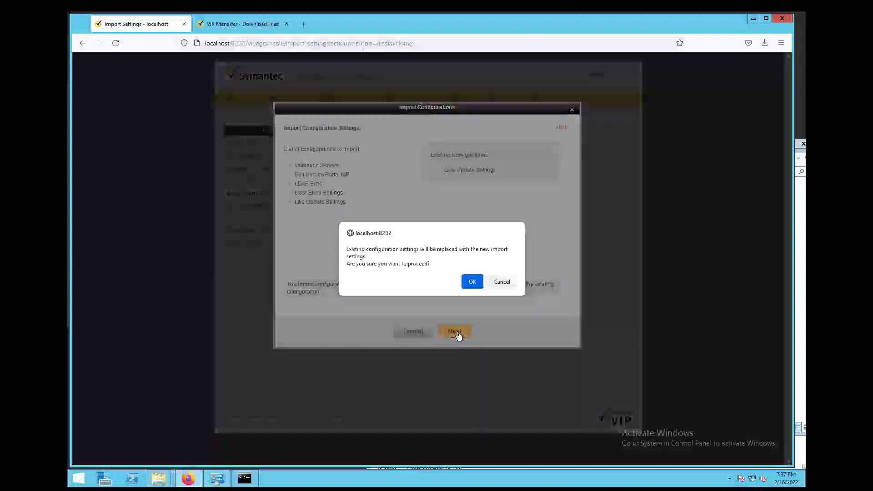
{"action": "left_click", "coordinate": [469, 282]}
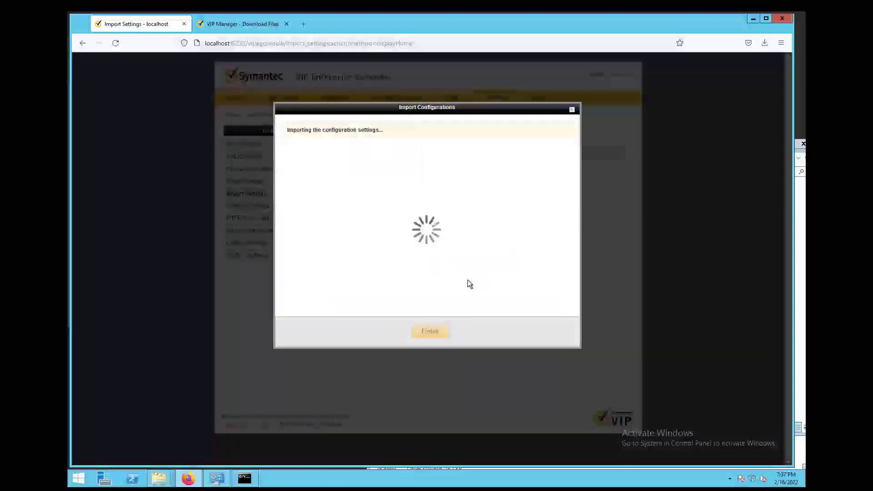
{"action": "left_click", "coordinate": [427, 330]}
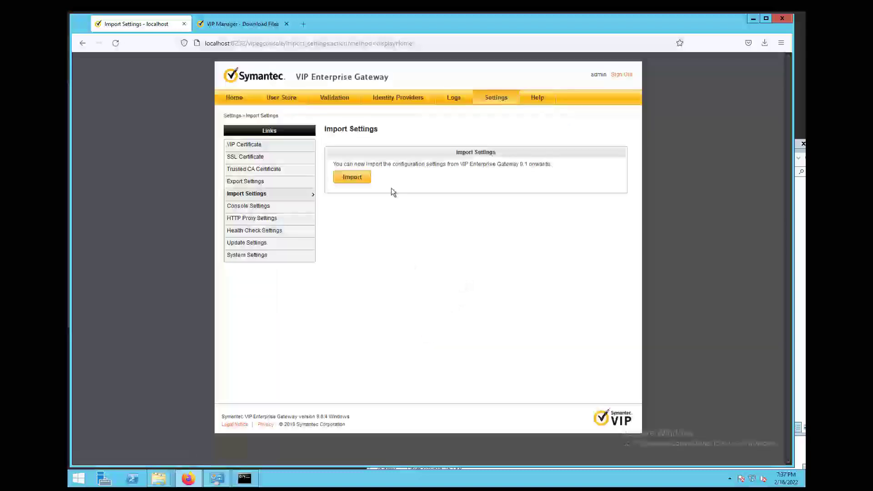
{"action": "left_click", "coordinate": [241, 152]}
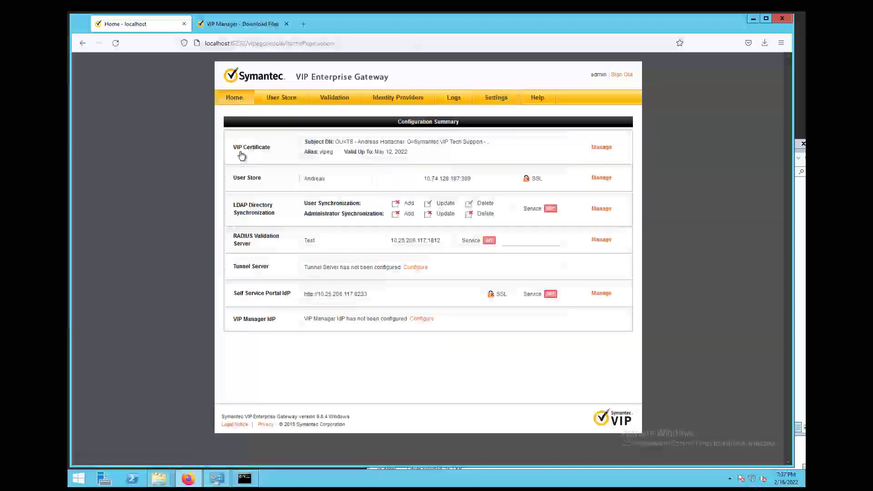
- Turn on the Test RADIUS validation server and the self service portal IdP service
{"action": "left_click", "coordinate": [325, 99]}
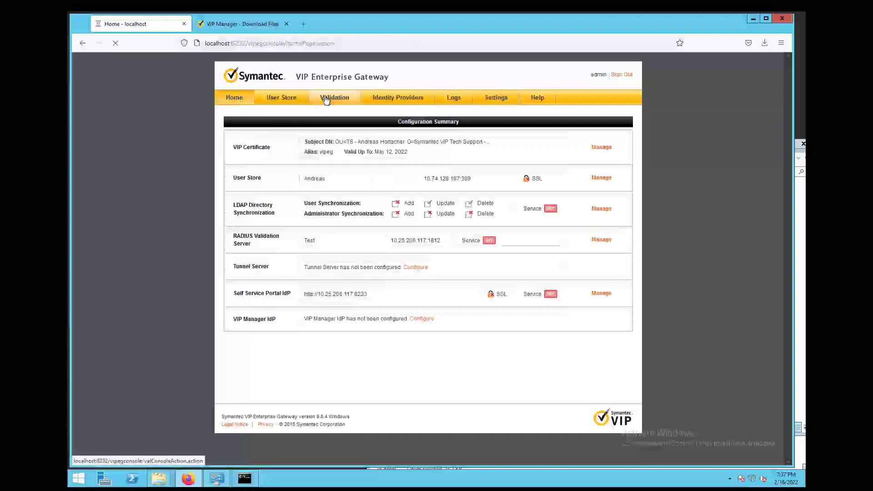
{"action": "left_click", "coordinate": [536, 197]}
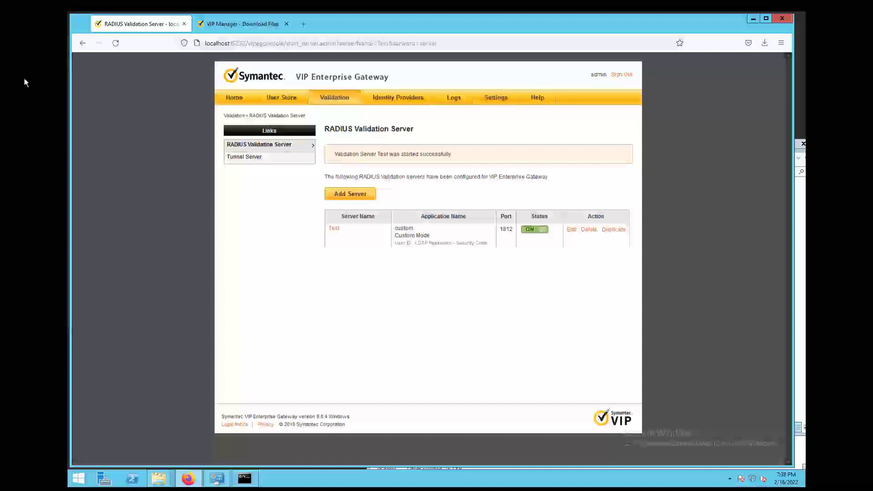
{"action": "left_click", "coordinate": [408, 98]}
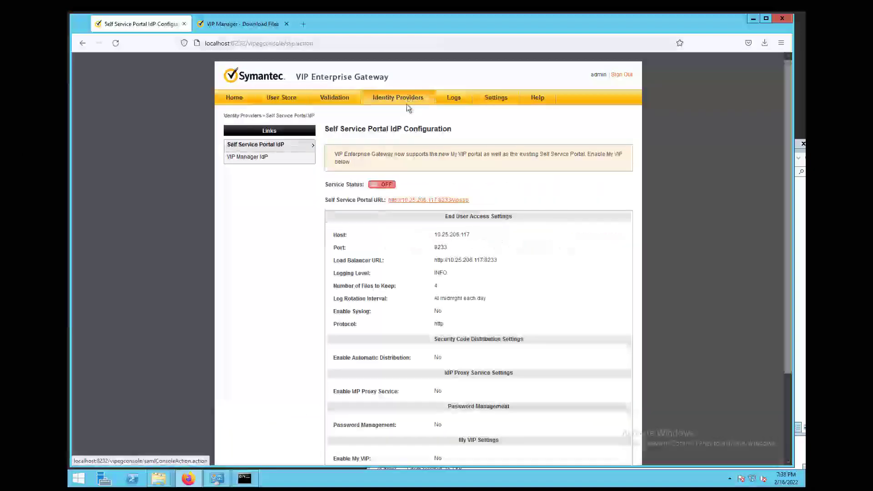
{"action": "left_click", "coordinate": [390, 186]}
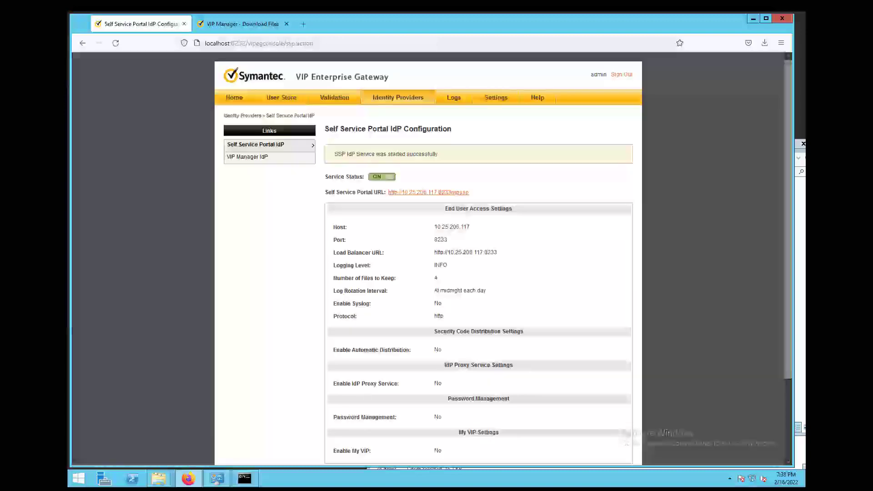
{"action": "left_click", "coordinate": [235, 103]}
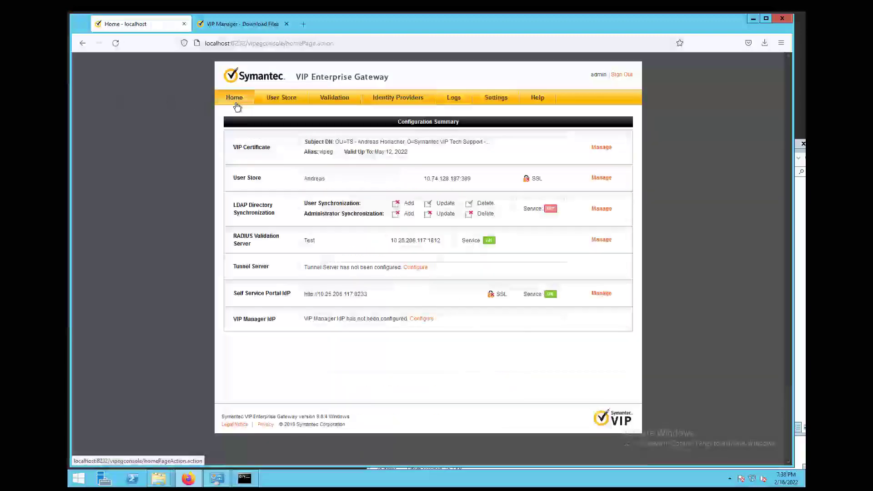
- Switch the User Store's LDAP Directory Synchronization service ON and return to the summary
{"action": "left_click", "coordinate": [285, 98]}
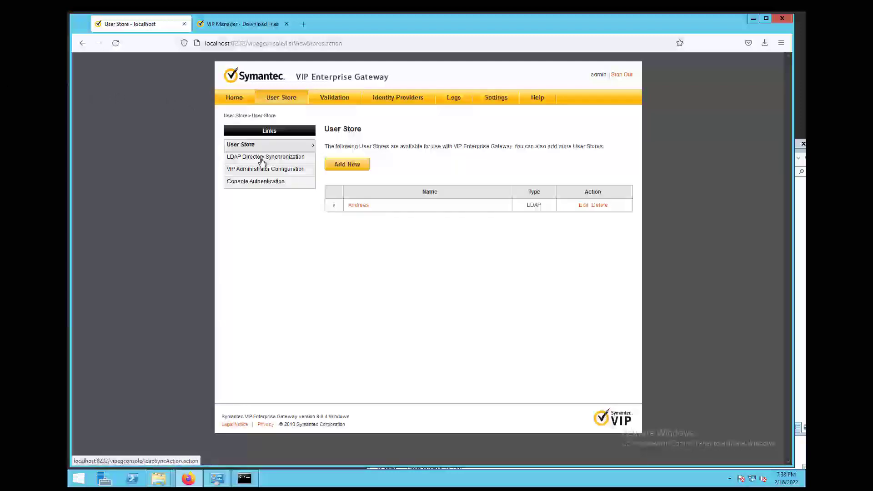
{"action": "left_click", "coordinate": [261, 163]}
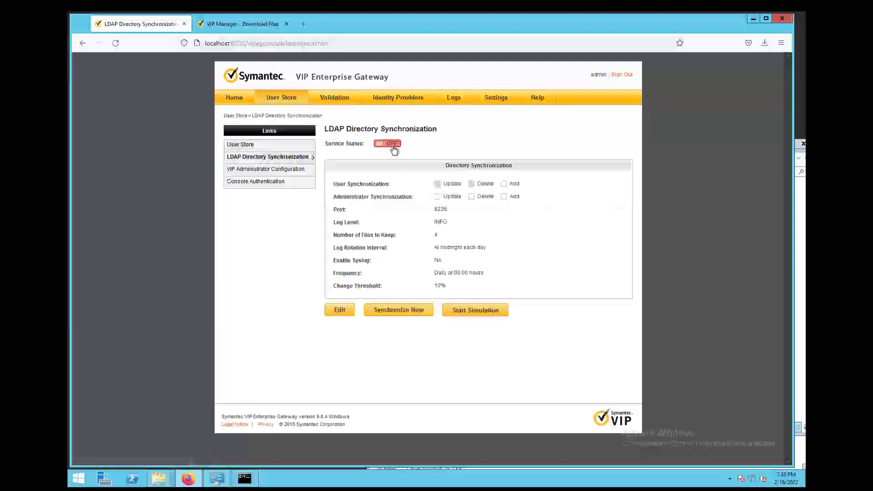
{"action": "left_click", "coordinate": [392, 144]}
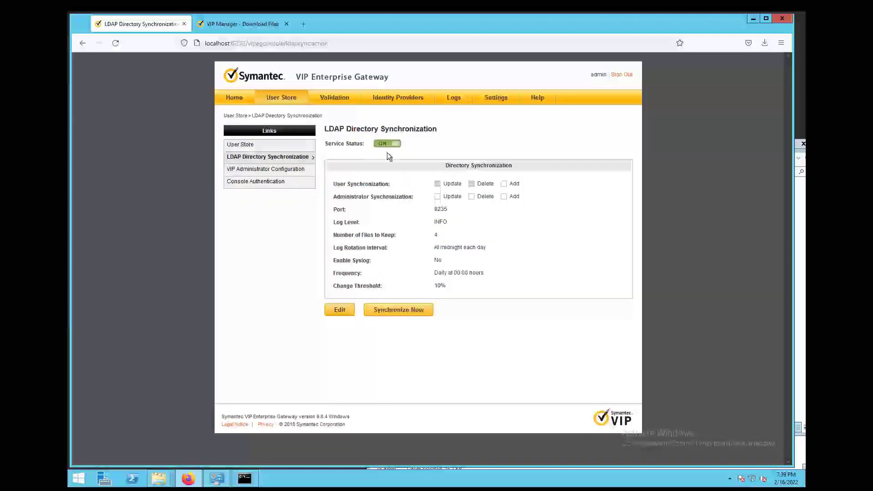
{"action": "left_click", "coordinate": [235, 98]}
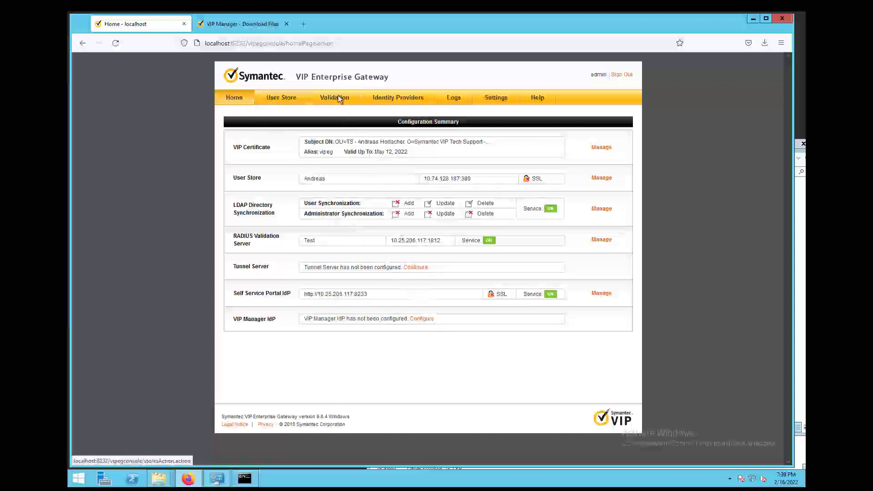
- Export the gateway configuration from Settings > Export Settings with Do Not Encrypt
{"action": "left_click", "coordinate": [500, 100]}
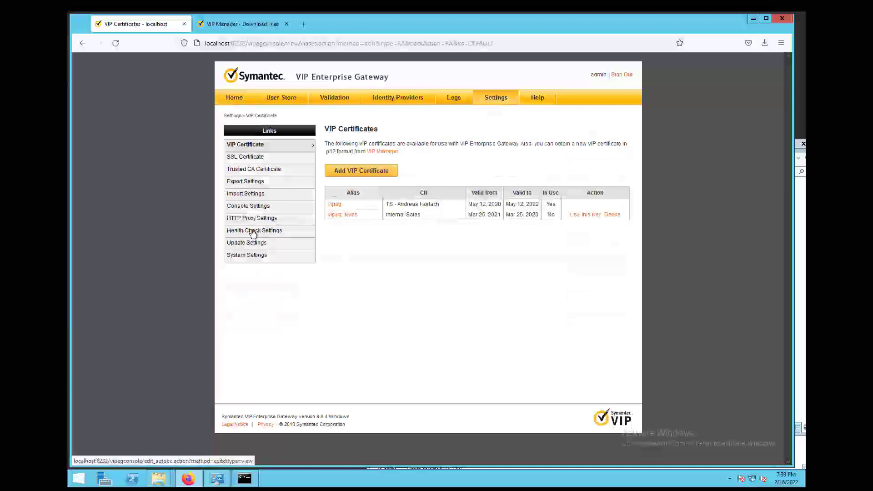
{"action": "left_click", "coordinate": [248, 181]}
{"action": "left_click", "coordinate": [355, 177]}
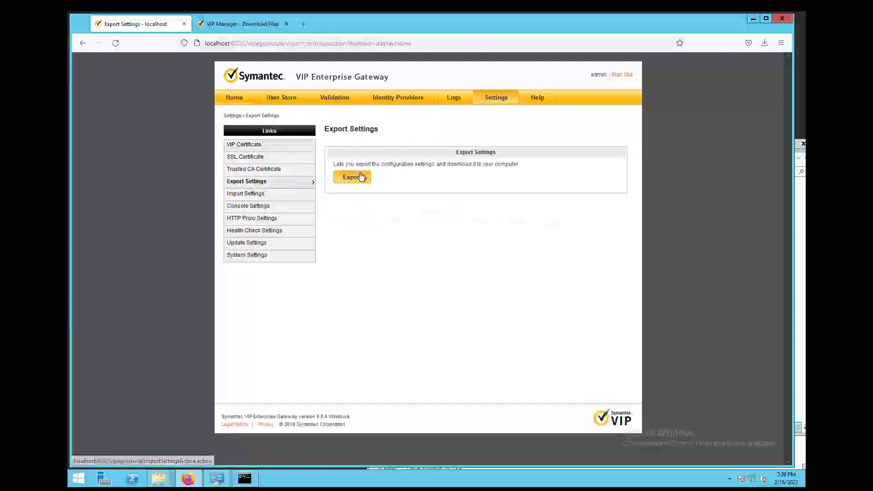
{"action": "left_click", "coordinate": [440, 340]}
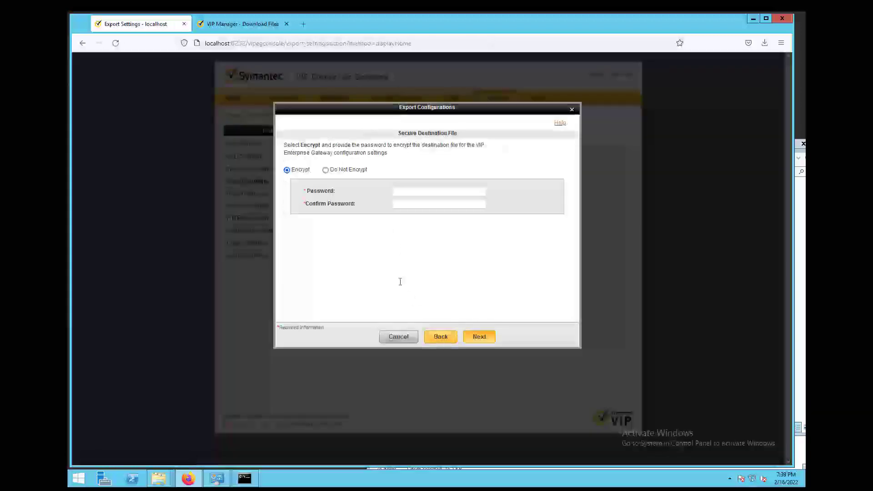
{"action": "left_click", "coordinate": [325, 170]}
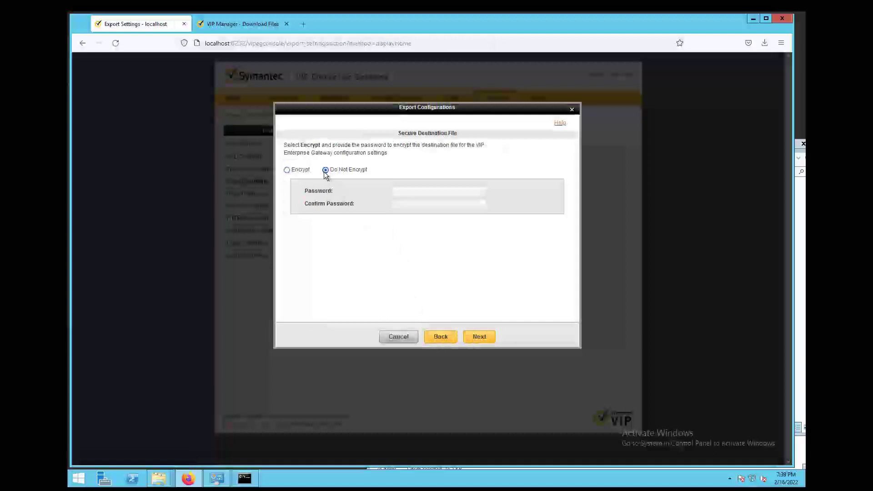
{"action": "left_click", "coordinate": [480, 337]}
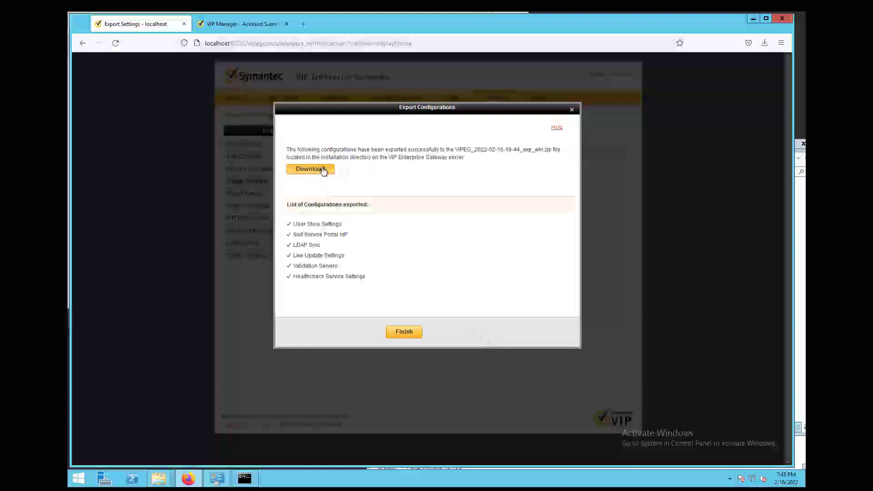
{"action": "left_click", "coordinate": [321, 170]}
{"action": "left_click", "coordinate": [365, 267]}
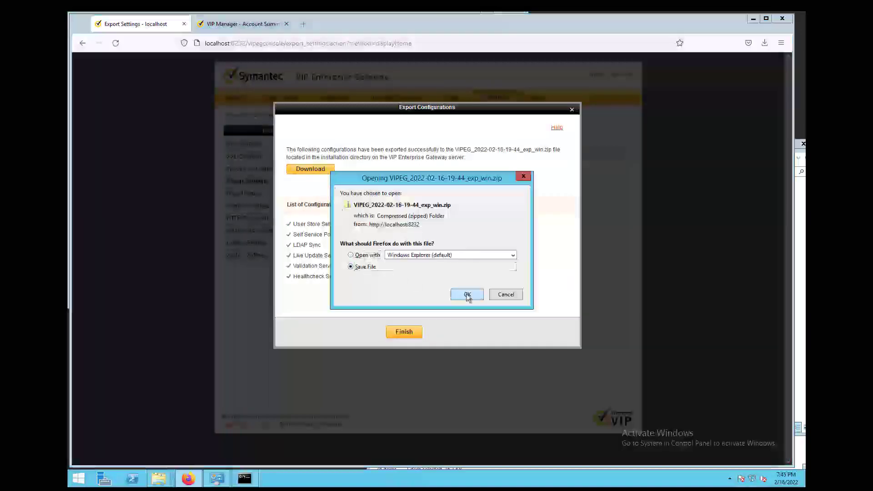
{"action": "left_click", "coordinate": [466, 295]}
{"action": "left_click", "coordinate": [764, 42]}
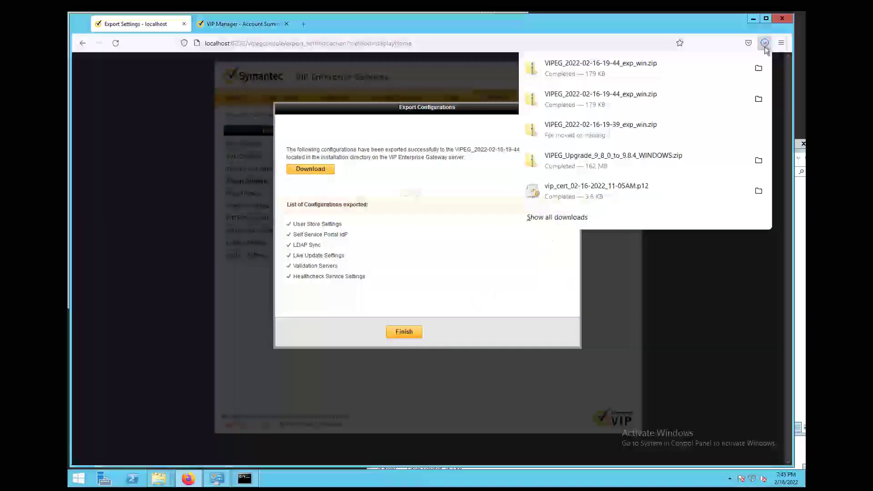
{"action": "left_click", "coordinate": [757, 68]}
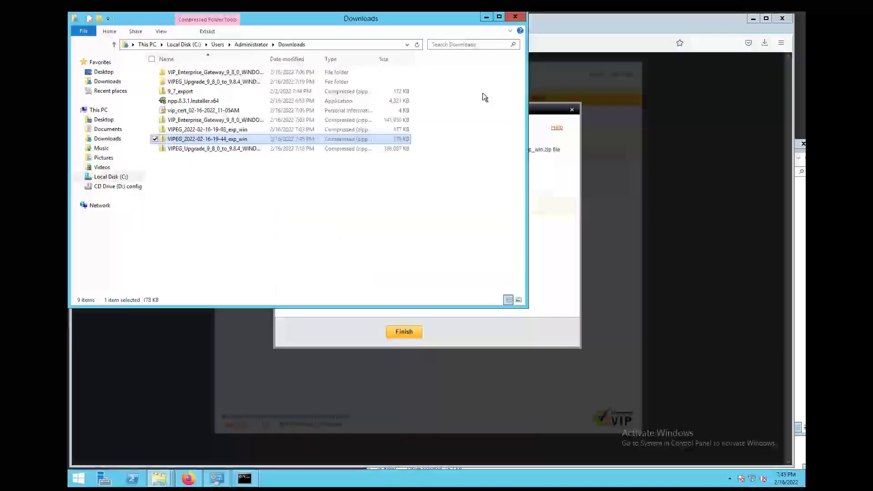
{"action": "left_click", "coordinate": [241, 139]}
{"action": "left_click", "coordinate": [254, 139]}
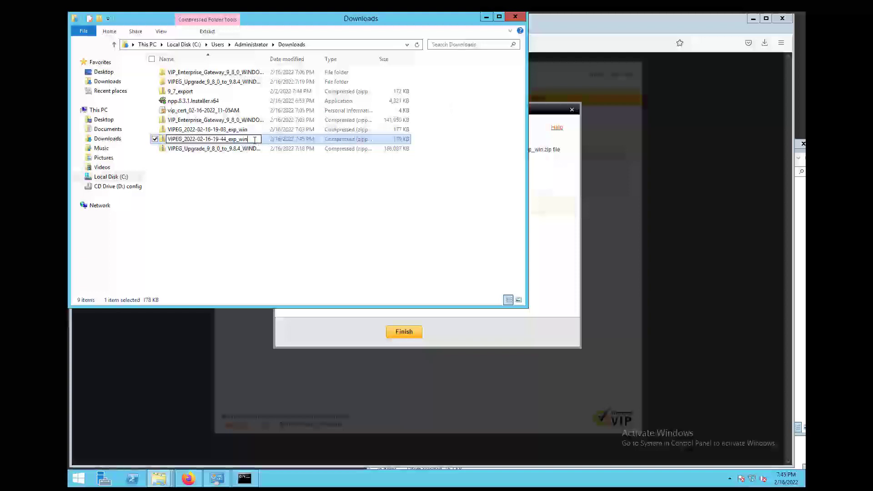
{"action": "type", "text": "_984"}
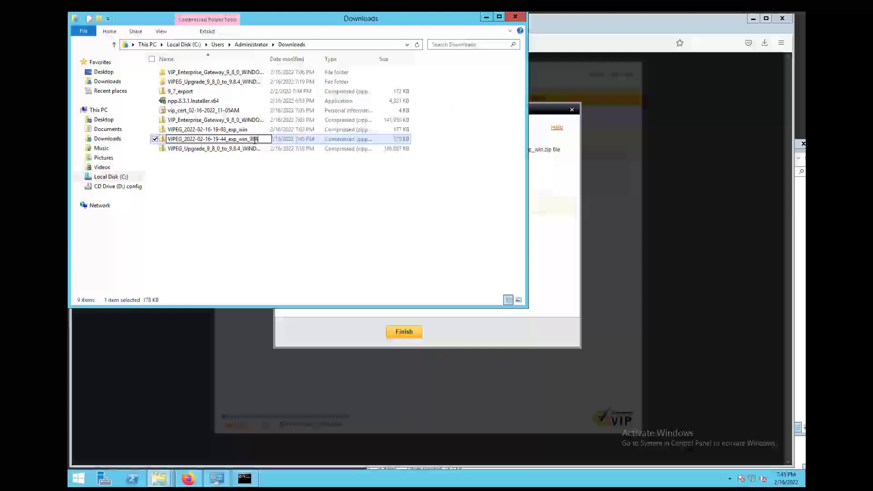
{"action": "left_click", "coordinate": [290, 219]}
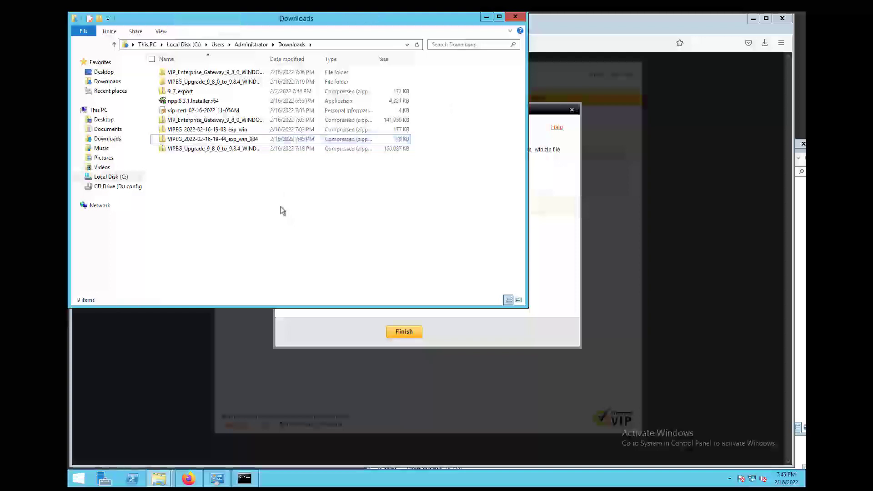
{"action": "left_click", "coordinate": [226, 139]}
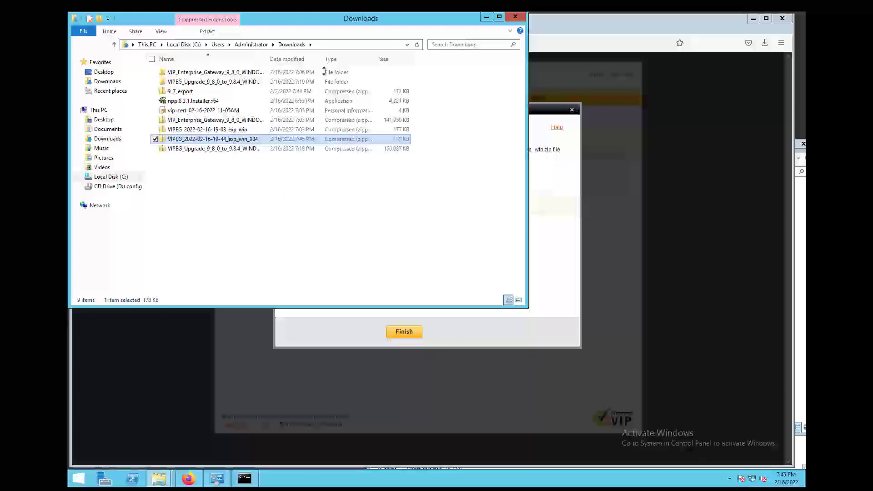
- Close the Downloads window and finish the Export Configurations dialog
{"action": "left_click_drag", "start_coordinate": [399, 21], "coordinate": [400, 33]}
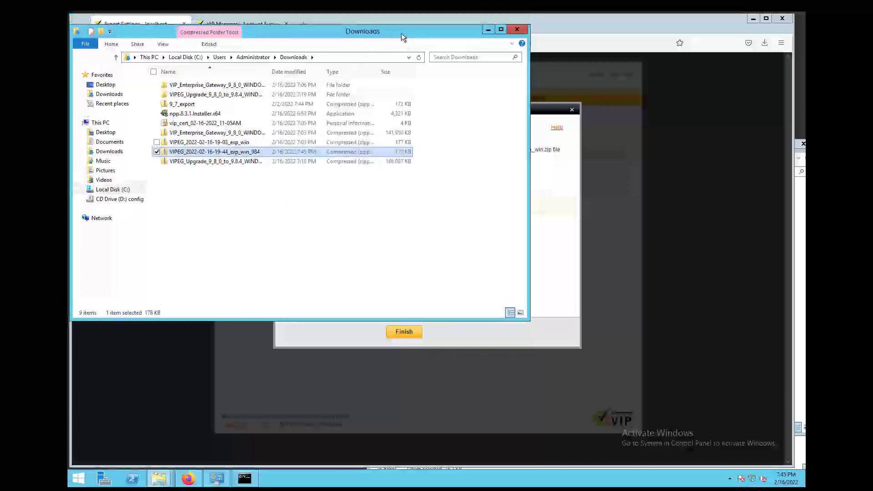
{"action": "left_click", "coordinate": [518, 31]}
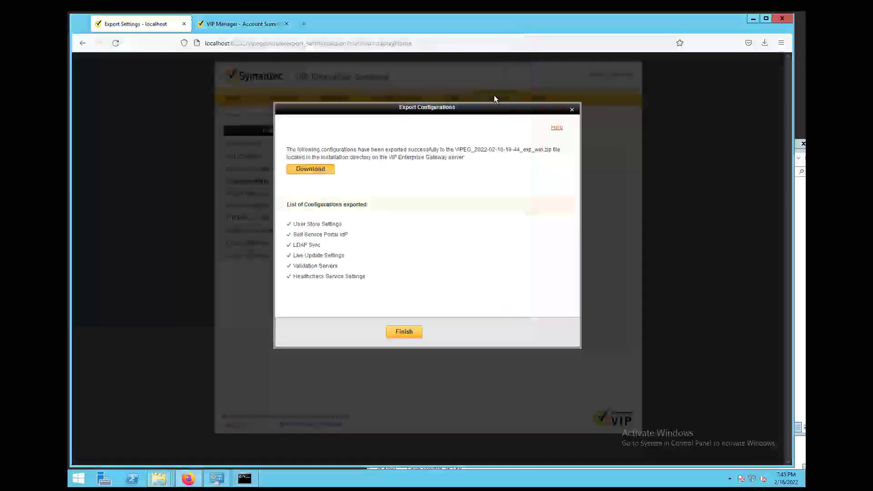
{"action": "left_click", "coordinate": [411, 331]}
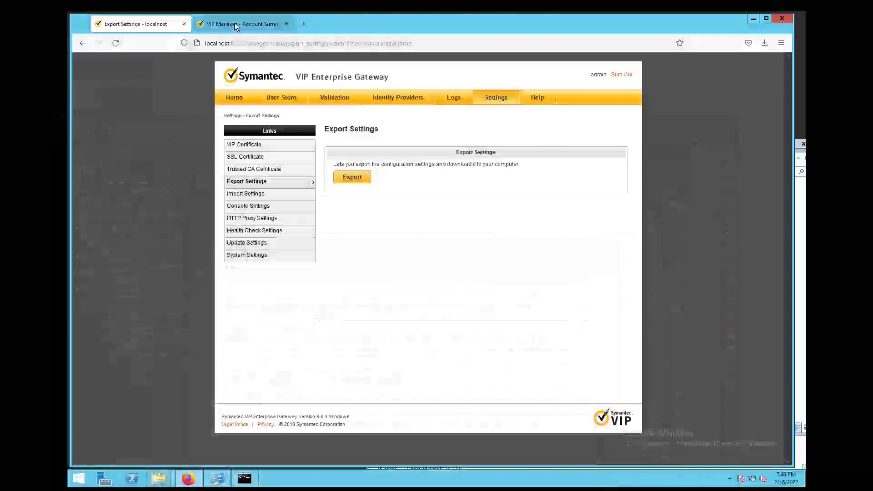
- Save VIPEG_Upgrade_to_9_9_1_WINDOWS.zip from VIP Manager's Enterprise_Gateway > 9.9.1 files and show it
{"action": "left_click", "coordinate": [235, 26]}
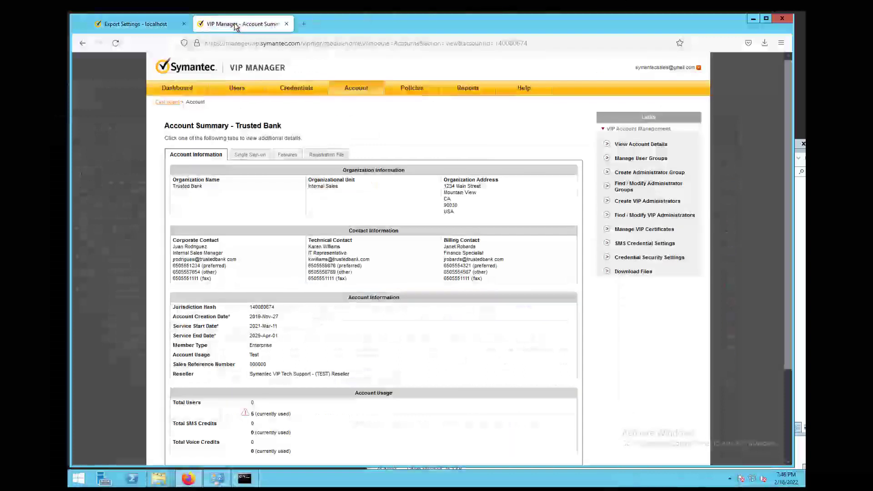
{"action": "left_click", "coordinate": [627, 272]}
{"action": "left_click", "coordinate": [209, 227]}
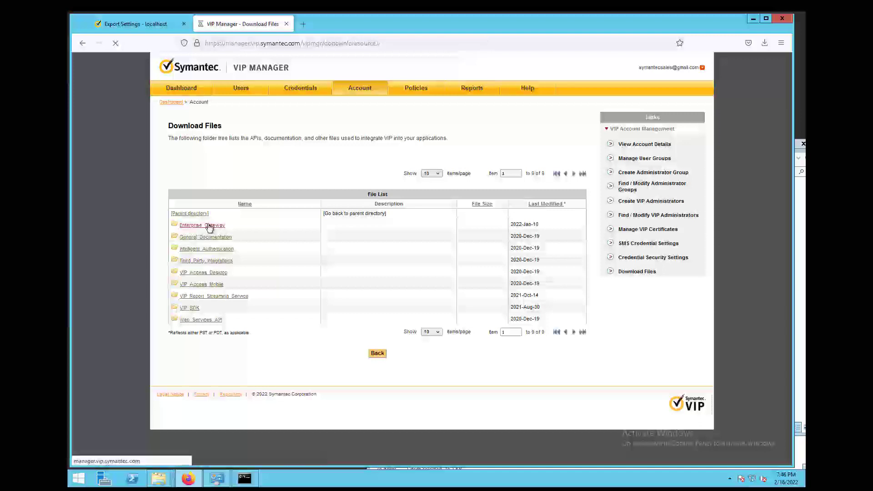
{"action": "left_click", "coordinate": [185, 249]}
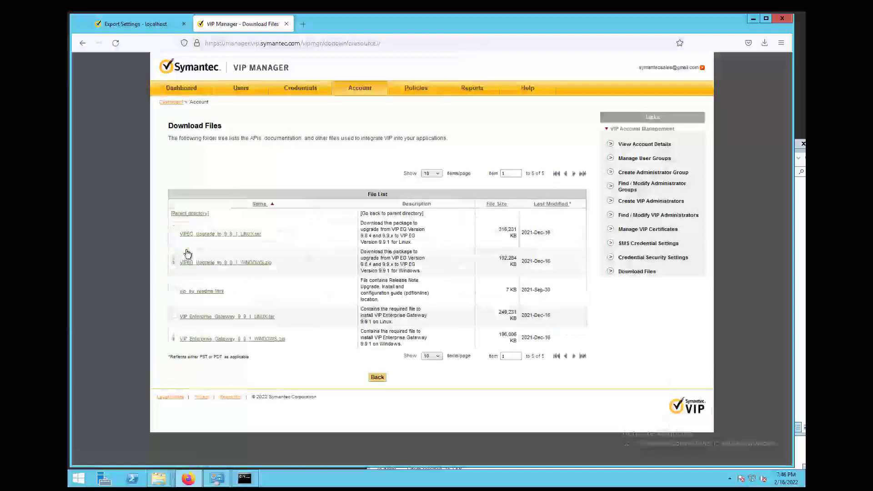
{"action": "left_click", "coordinate": [243, 265]}
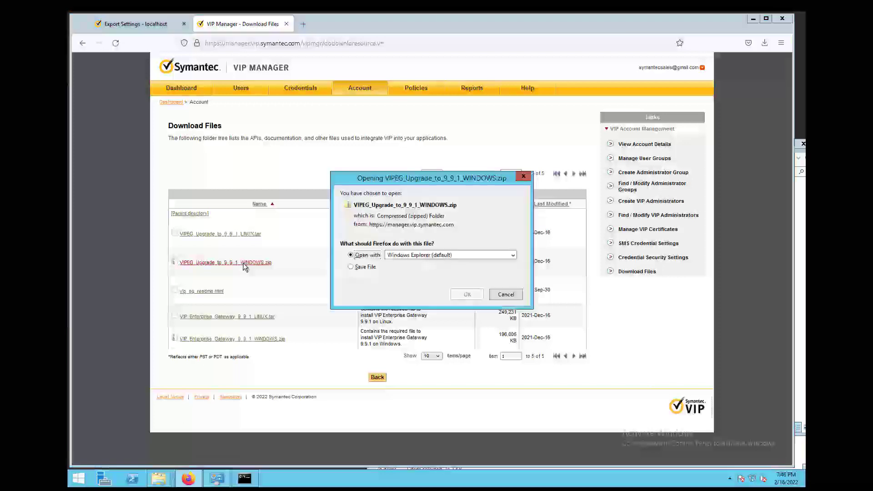
{"action": "left_click", "coordinate": [351, 267]}
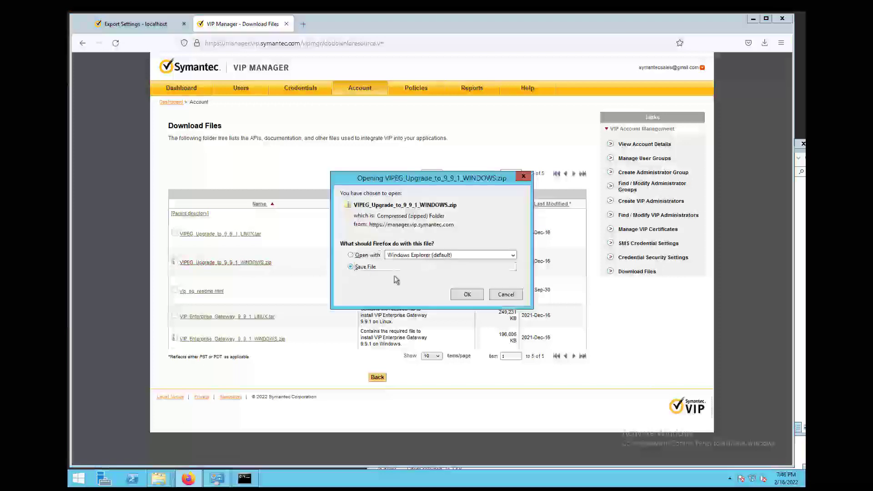
{"action": "left_click", "coordinate": [468, 295]}
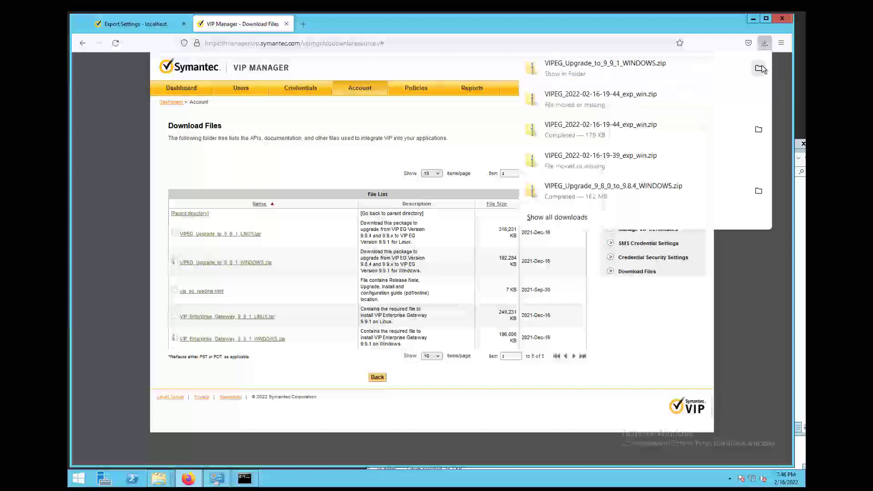
{"action": "left_click", "coordinate": [759, 68]}
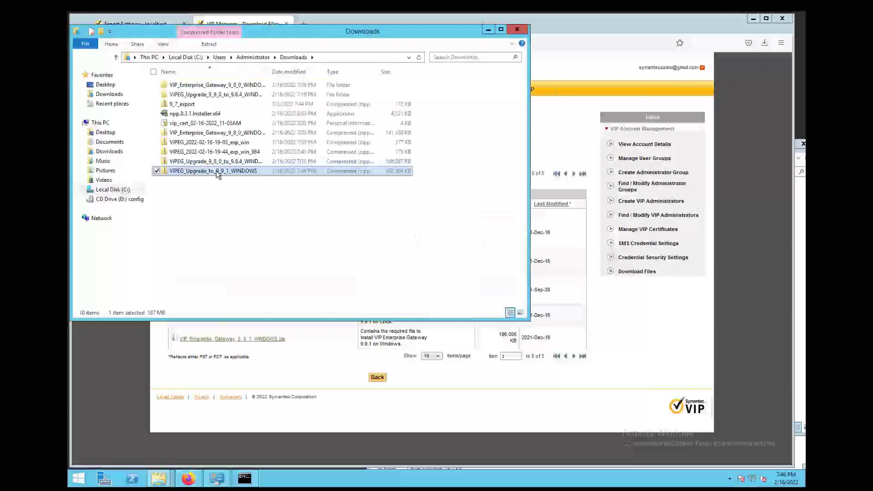
- Extract VIPEG_Upgrade_to_9_9_1_WINDOWS.zip into its suggested folder, then return to Downloads
{"action": "double_click", "coordinate": [316, 73]}
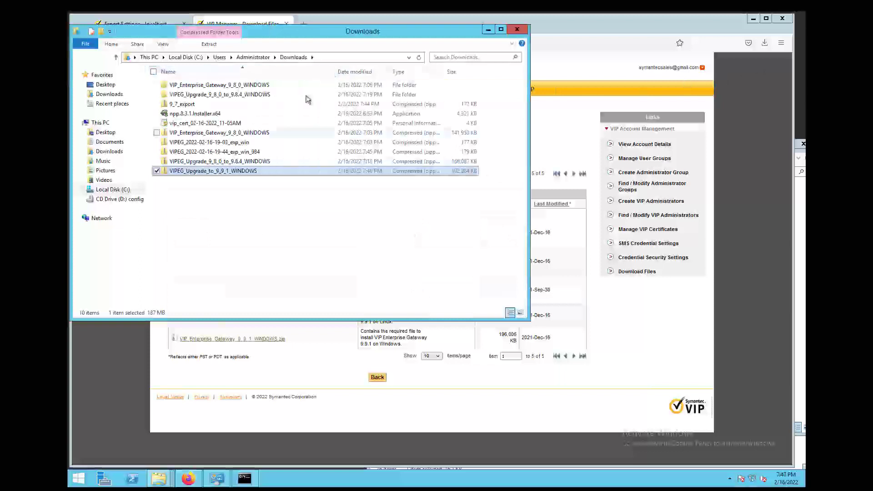
{"action": "right_click", "coordinate": [205, 171]}
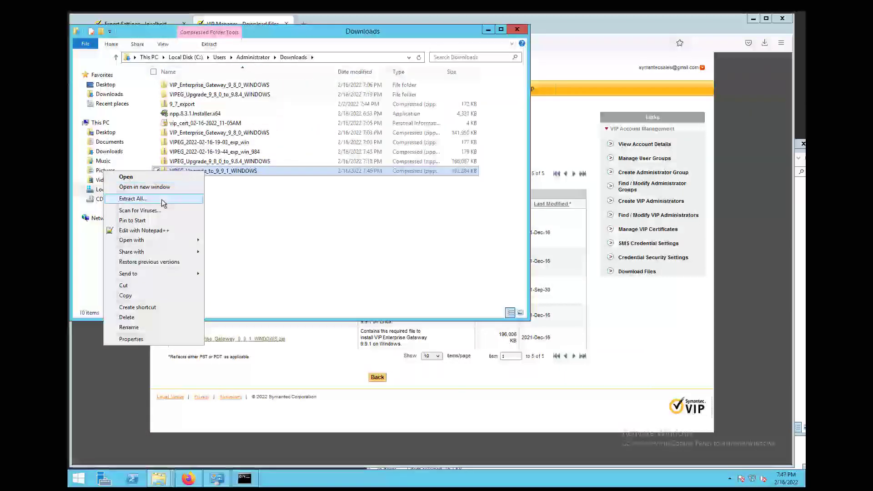
{"action": "left_click", "coordinate": [161, 199]}
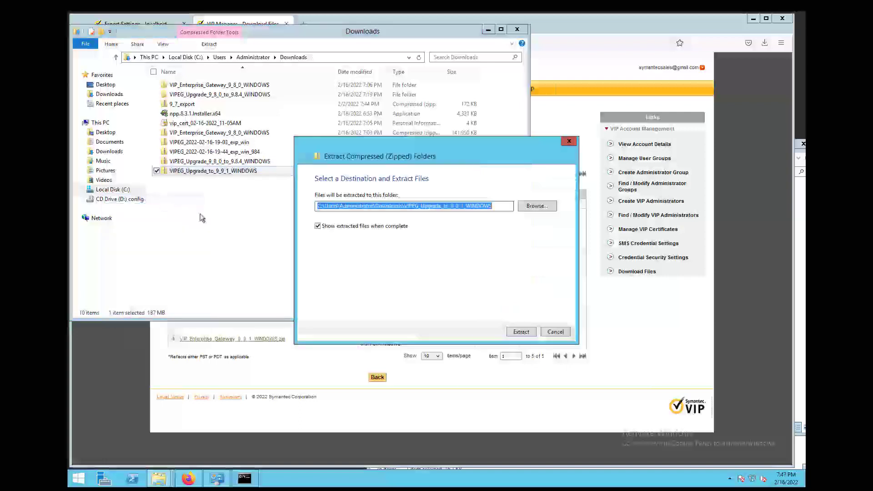
{"action": "left_click", "coordinate": [518, 333]}
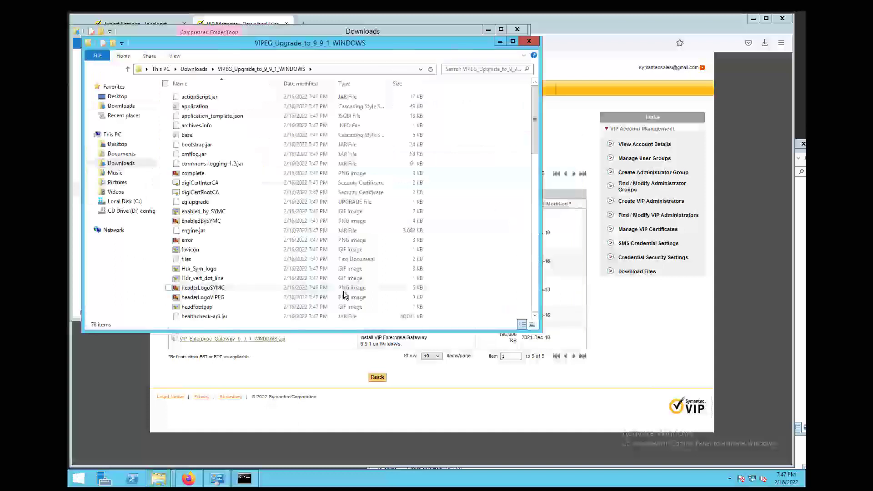
{"action": "left_click", "coordinate": [194, 69]}
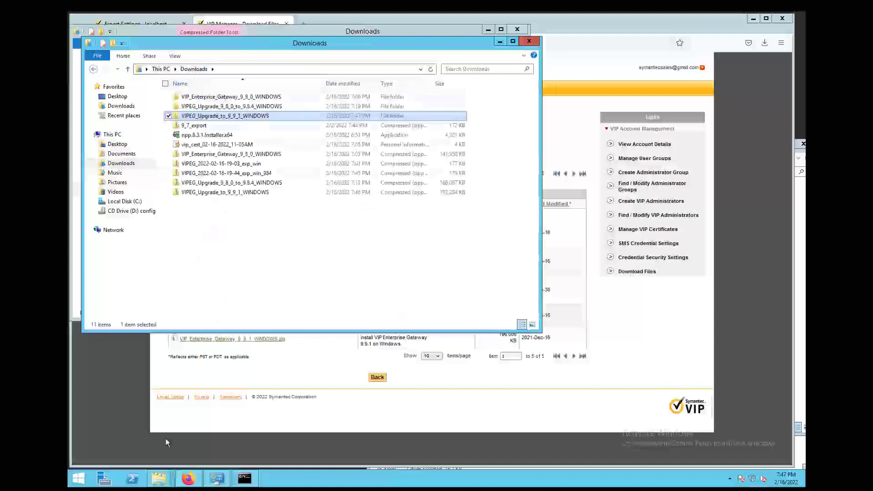
- Create a new folder named 984 in C:\tmp
{"action": "mouse_move", "coordinate": [157, 481]}
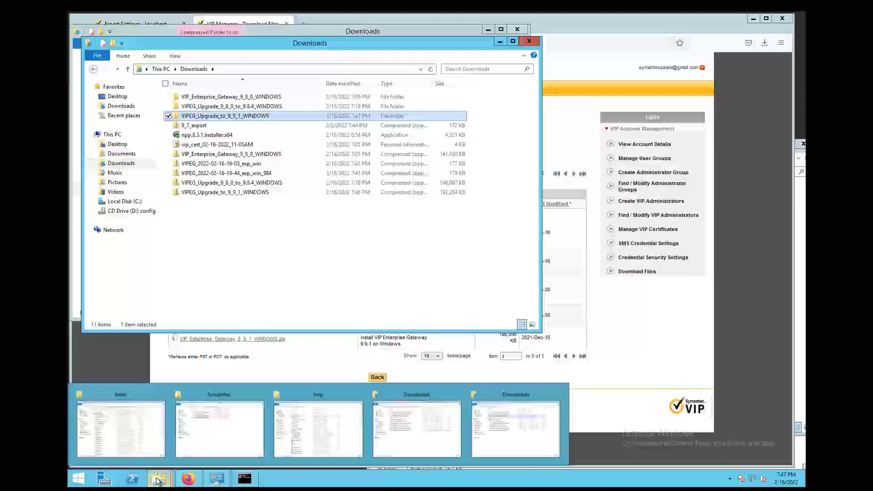
{"action": "left_click", "coordinate": [307, 418]}
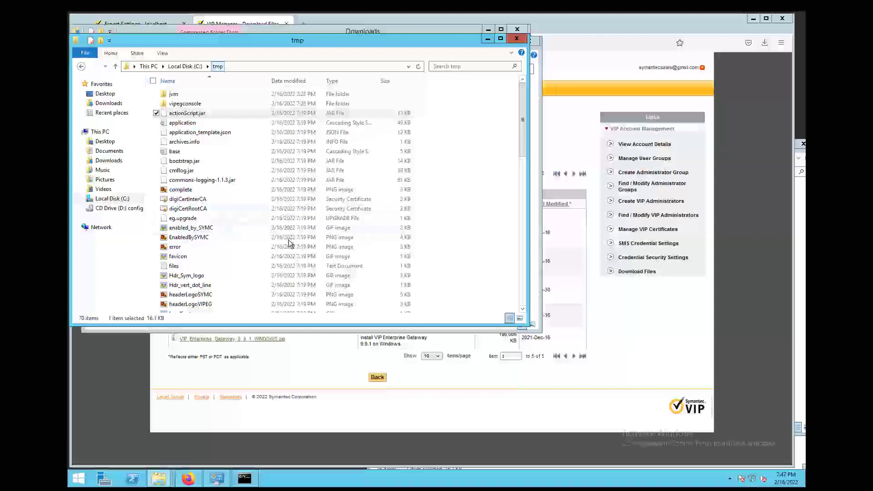
{"action": "right_click", "coordinate": [457, 182]}
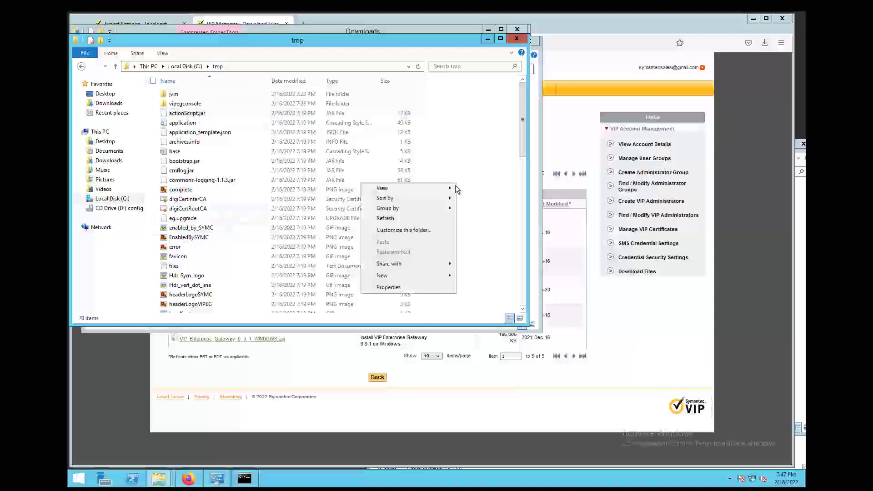
{"action": "mouse_move", "coordinate": [416, 275]}
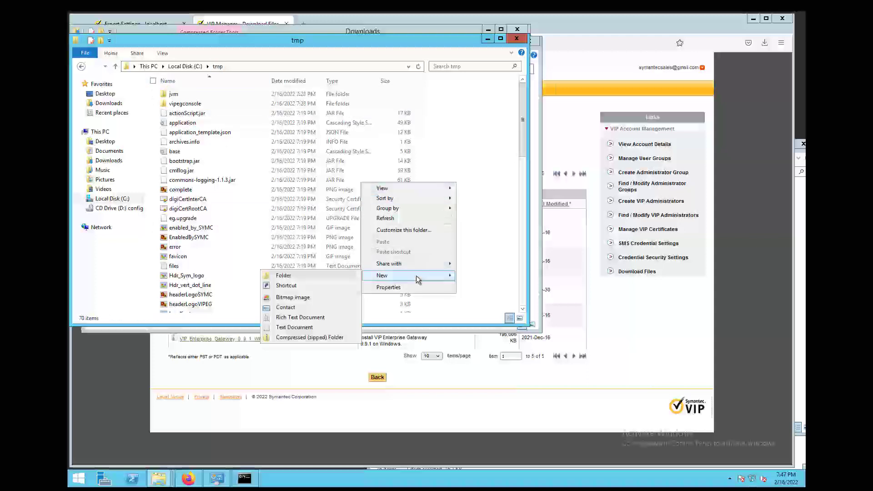
{"action": "left_click", "coordinate": [326, 275]}
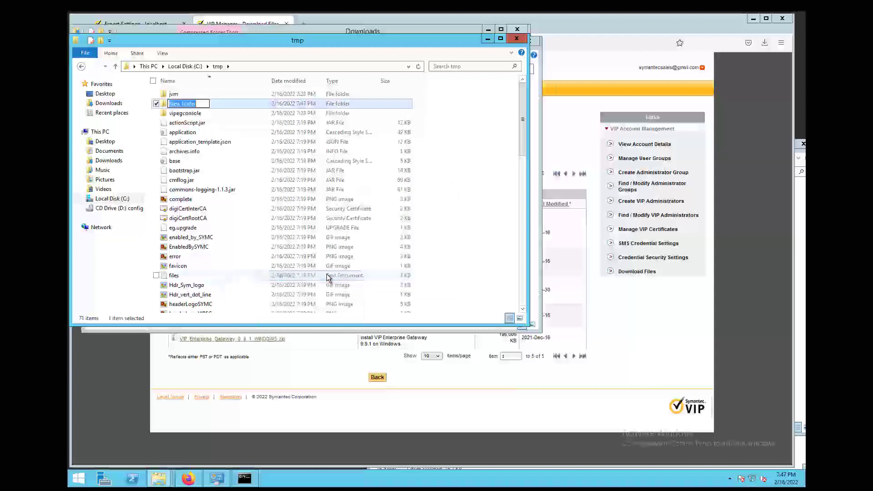
{"action": "type", "text": "984"}
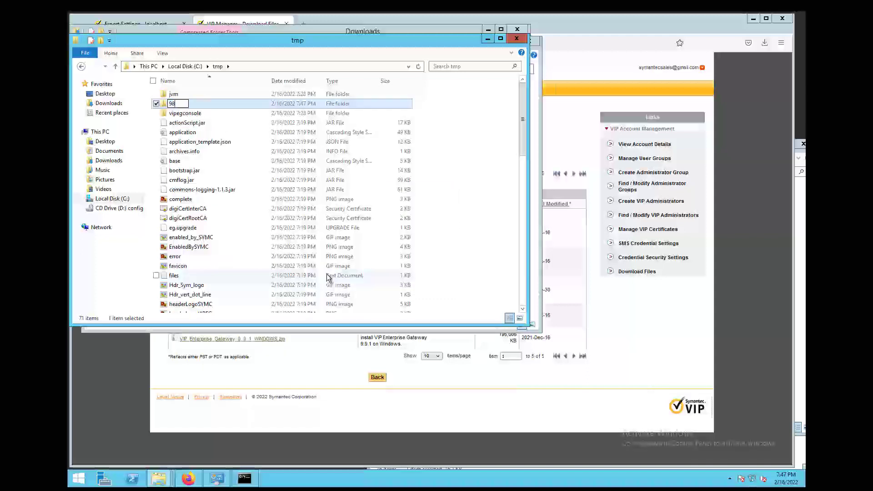
{"action": "left_click", "coordinate": [486, 238]}
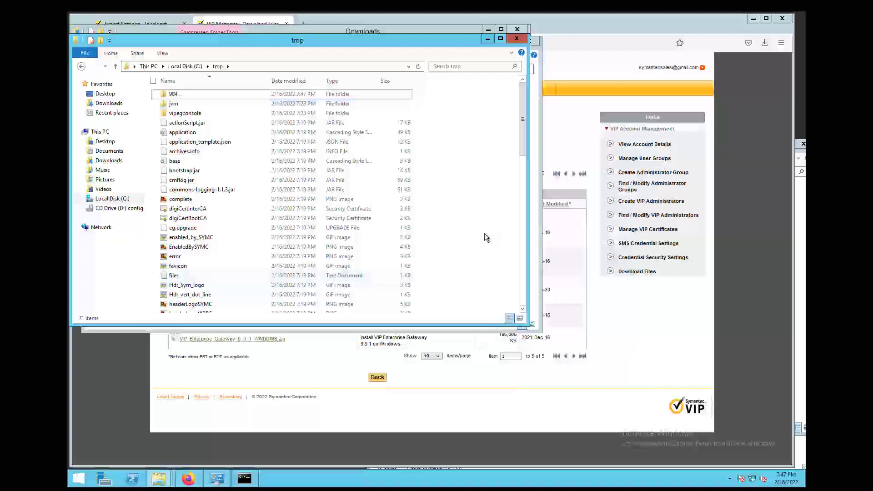
- Move the 70 old tmp items, from jvm downward, into folder 984
{"action": "left_click", "coordinate": [178, 105]}
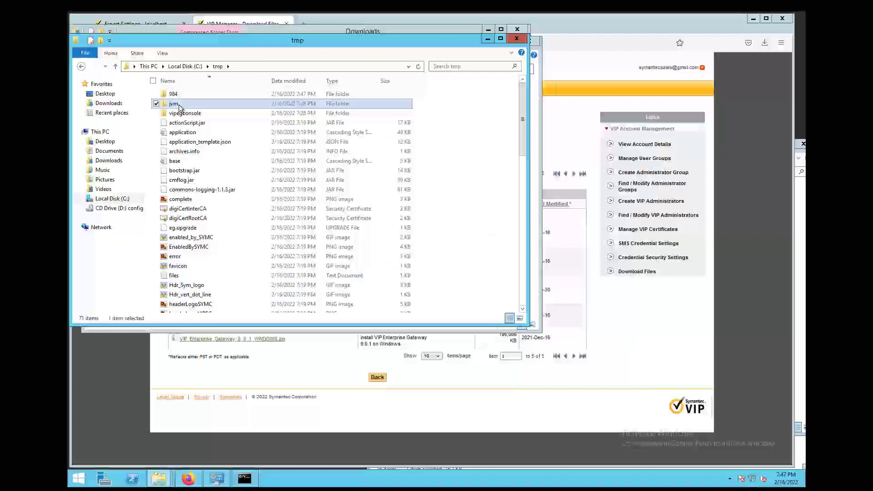
{"action": "key", "text": "shift+End"}
{"action": "right_click", "coordinate": [190, 111]}
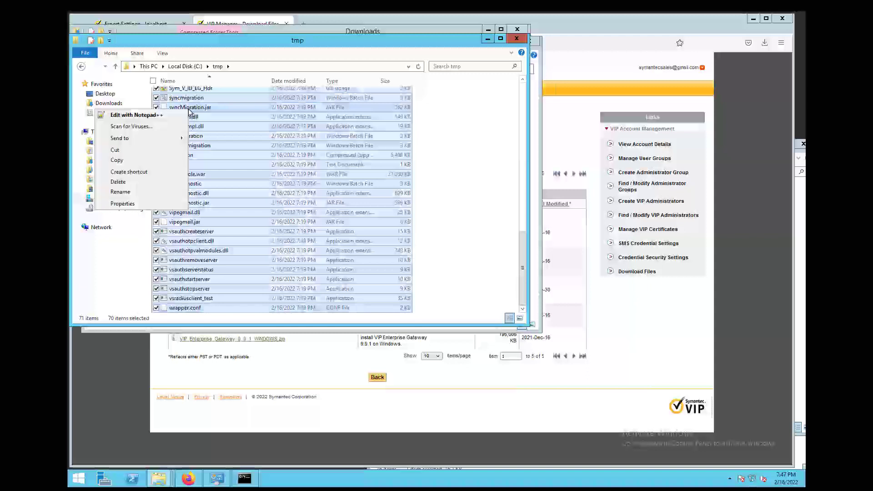
{"action": "left_click", "coordinate": [134, 160]}
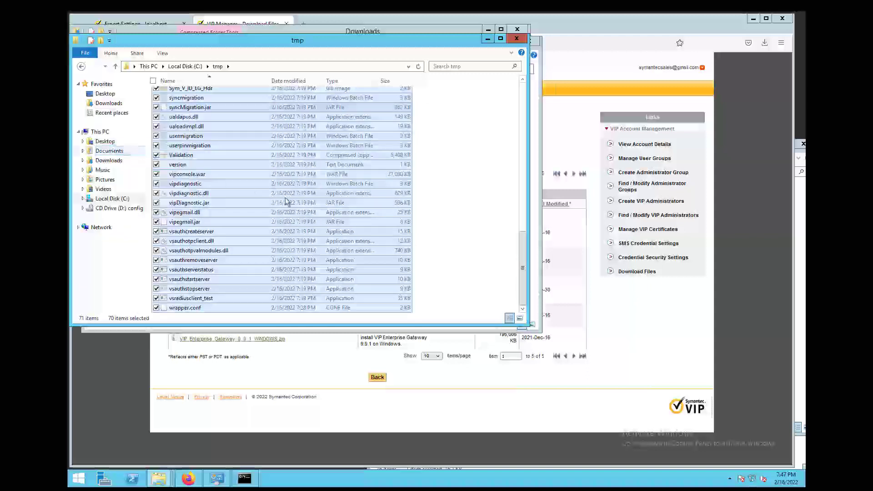
{"action": "left_click_drag", "start_coordinate": [520, 269], "coordinate": [527, 87]}
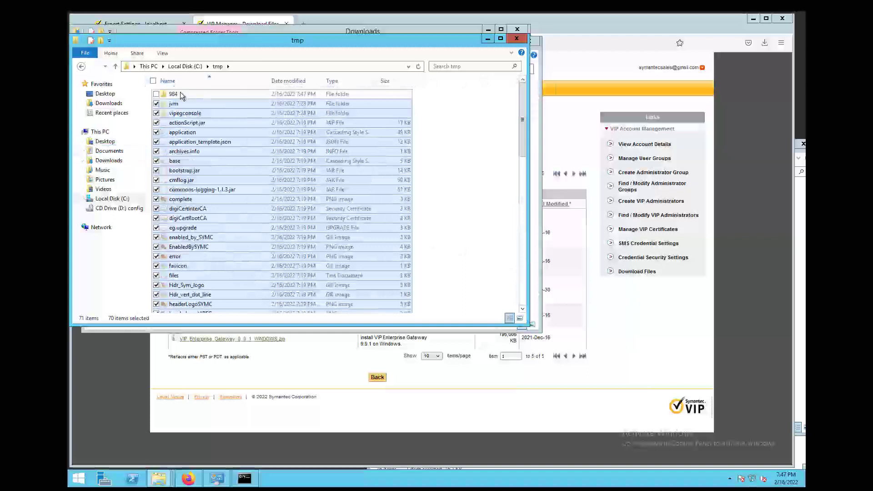
{"action": "right_click", "coordinate": [181, 95]}
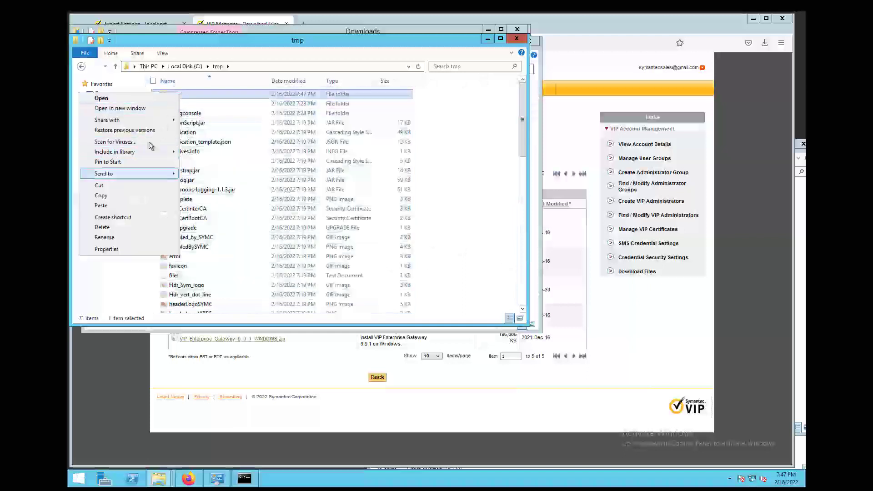
{"action": "left_click", "coordinate": [100, 206]}
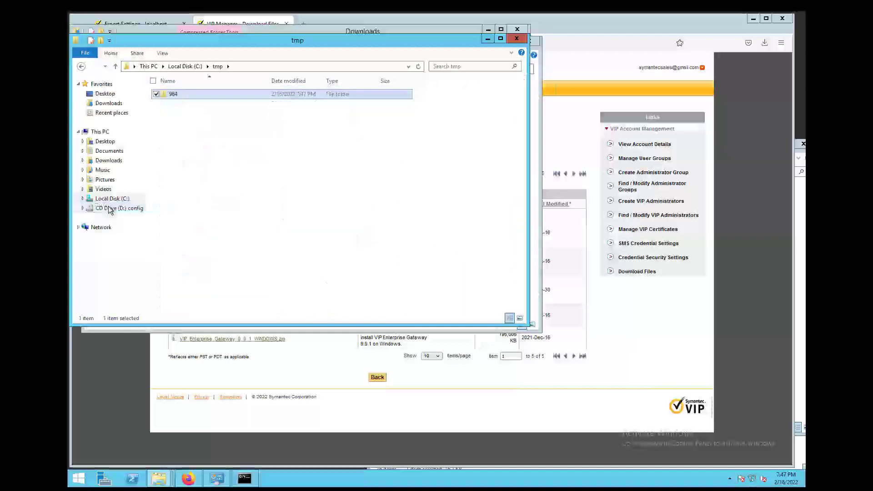
- Rename the extracted VIPEG_Upgrade_to_9_9_1_WINDOWS folder to 991 and copy it into tmp
{"action": "left_click", "coordinate": [400, 29]}
{"action": "double_click", "coordinate": [401, 31]}
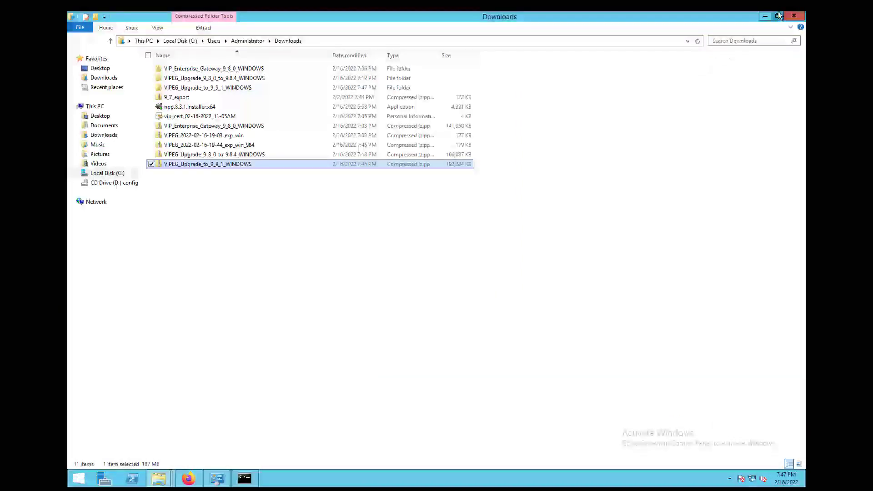
{"action": "left_click", "coordinate": [778, 16]}
{"action": "left_click_drag", "start_coordinate": [468, 19], "coordinate": [814, 86]}
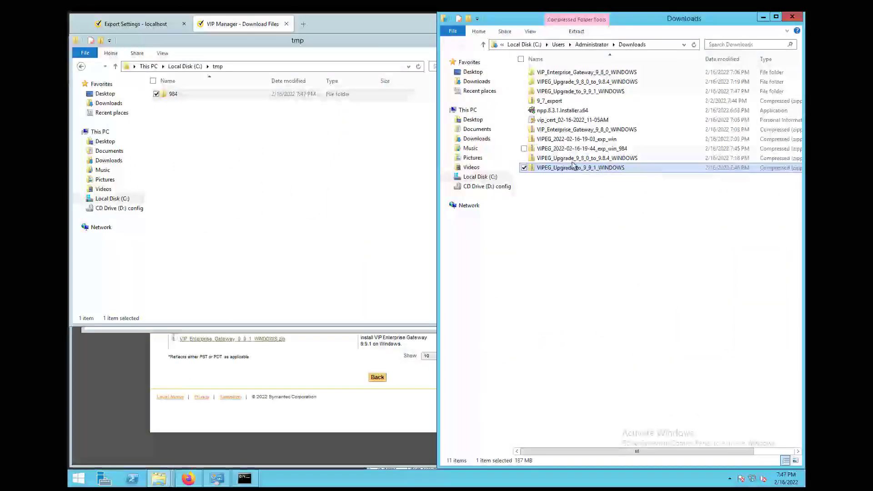
{"action": "left_click", "coordinate": [593, 92]}
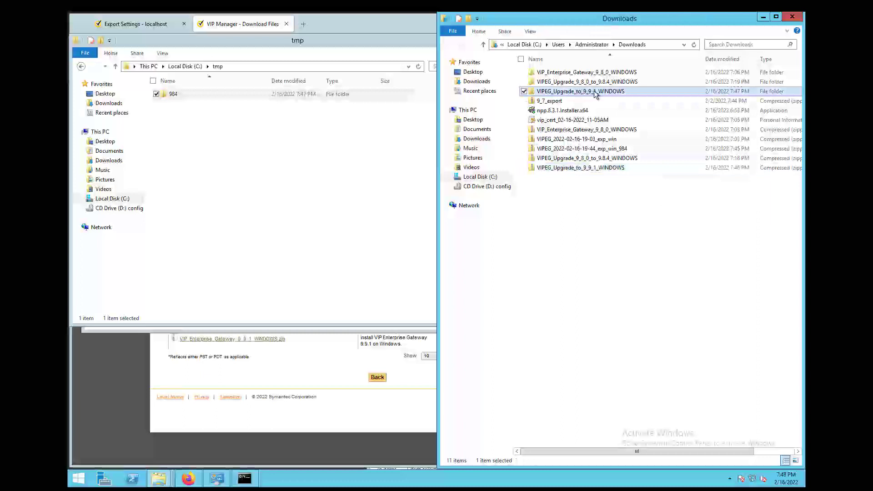
{"action": "left_click", "coordinate": [594, 92]}
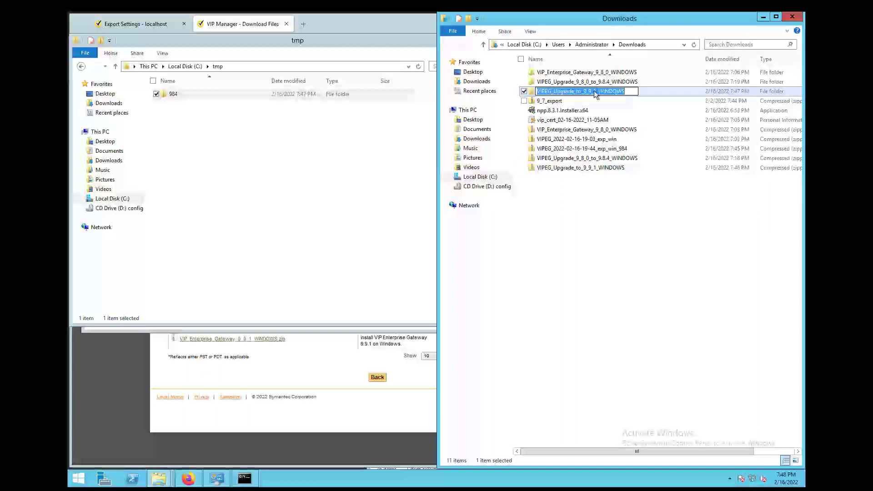
{"action": "type", "text": "991"}
{"action": "left_click", "coordinate": [645, 263]}
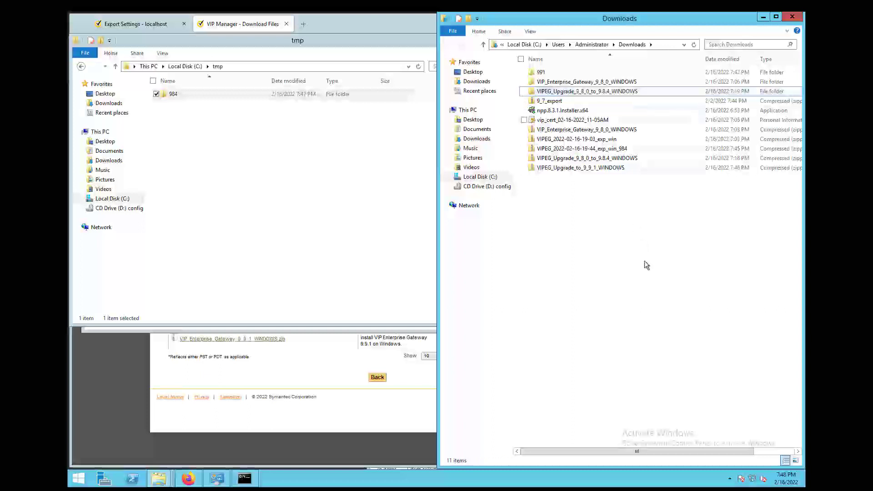
{"action": "left_click_drag", "start_coordinate": [541, 72], "coordinate": [321, 155]}
{"action": "left_click", "coordinate": [337, 157]}
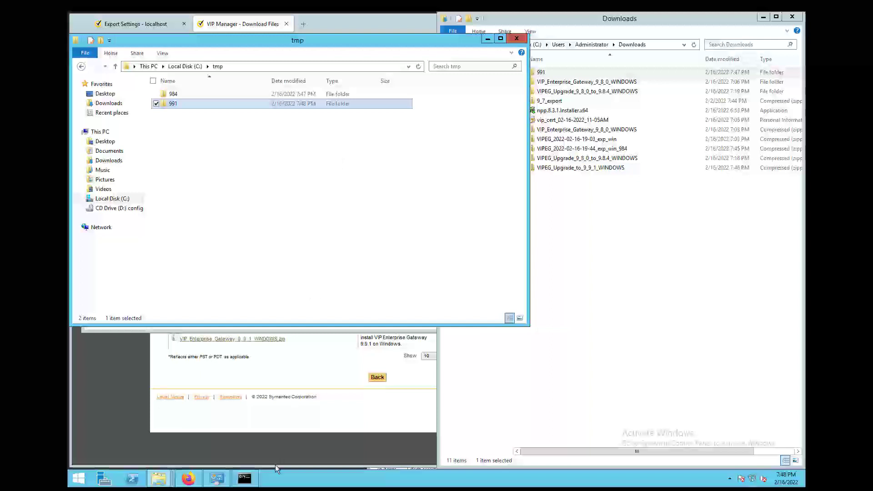
- In VIP_Enterprise_Gateway\tools, rename actionScript.jar to actionScript.jar_984, accepting the extension change
{"action": "left_click", "coordinate": [165, 478]}
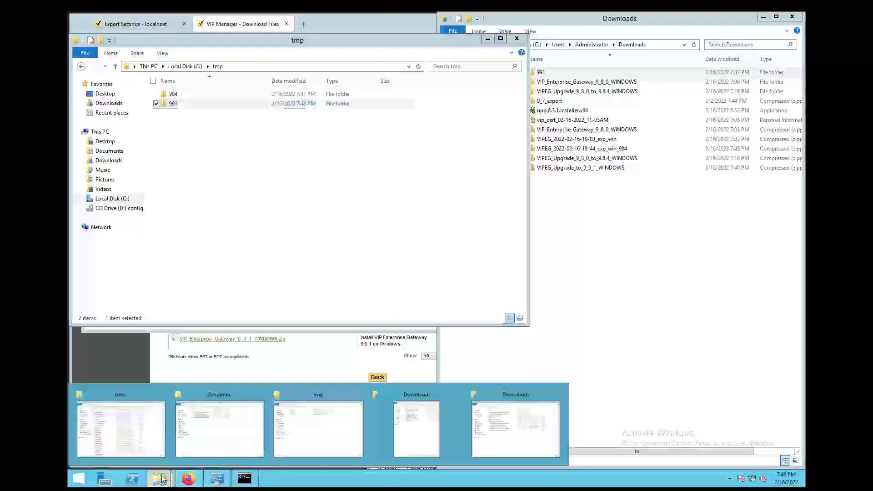
{"action": "mouse_move", "coordinate": [205, 422]}
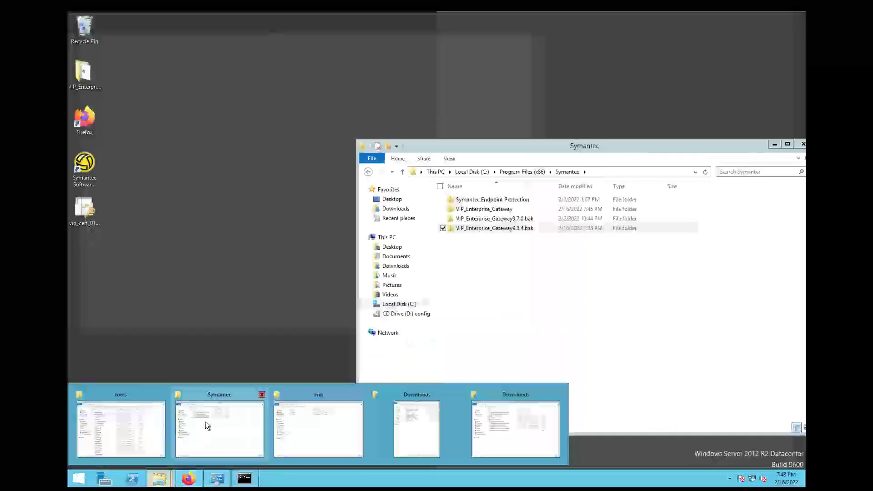
{"action": "left_click", "coordinate": [237, 416]}
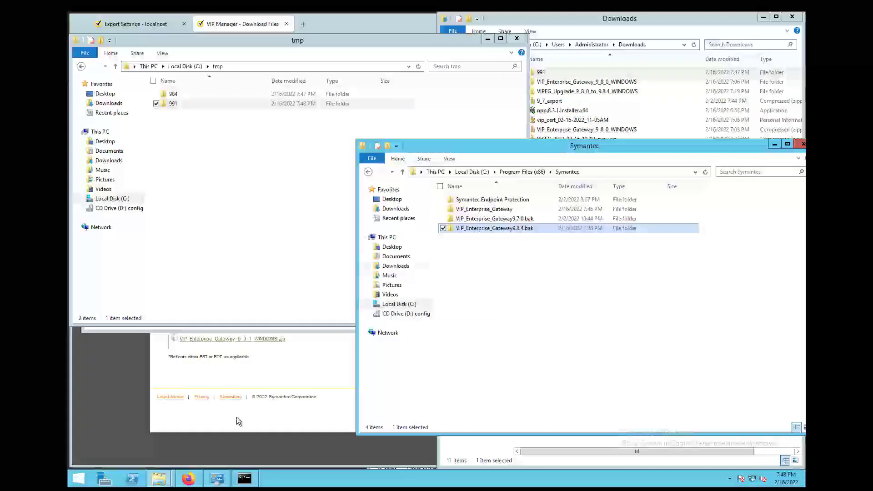
{"action": "left_click", "coordinate": [490, 210]}
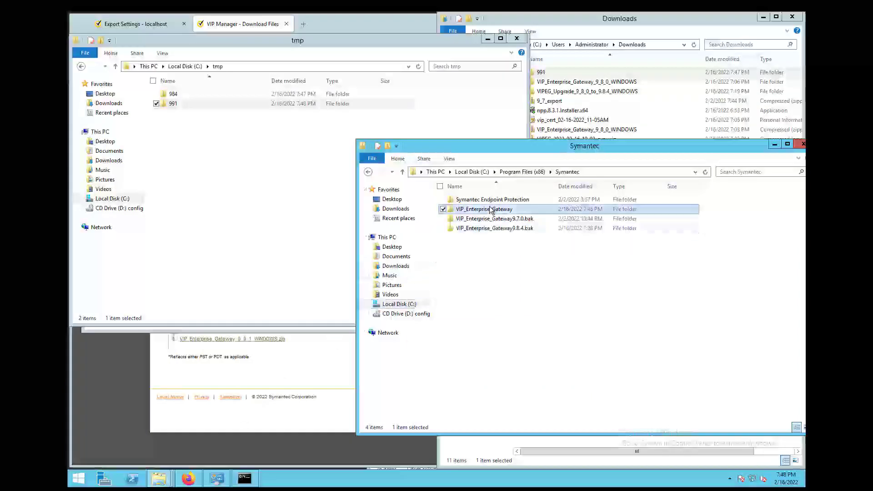
{"action": "double_click", "coordinate": [490, 210]}
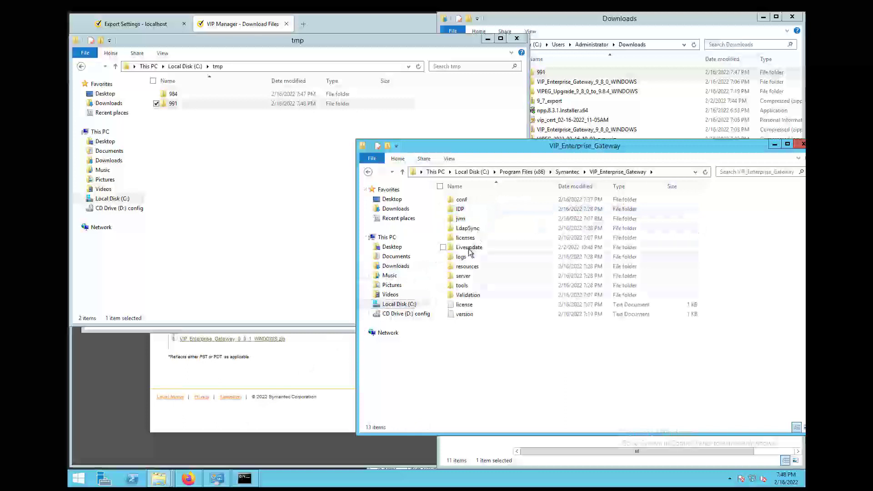
{"action": "double_click", "coordinate": [463, 286]}
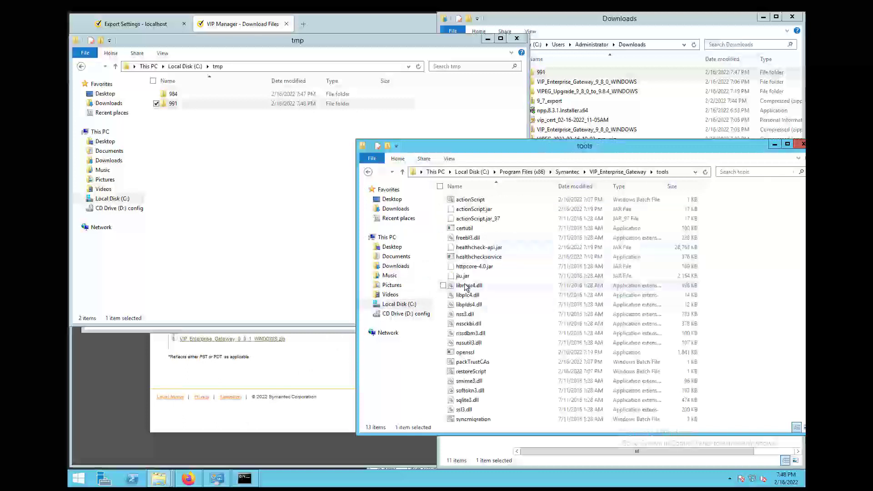
{"action": "left_click", "coordinate": [487, 210]}
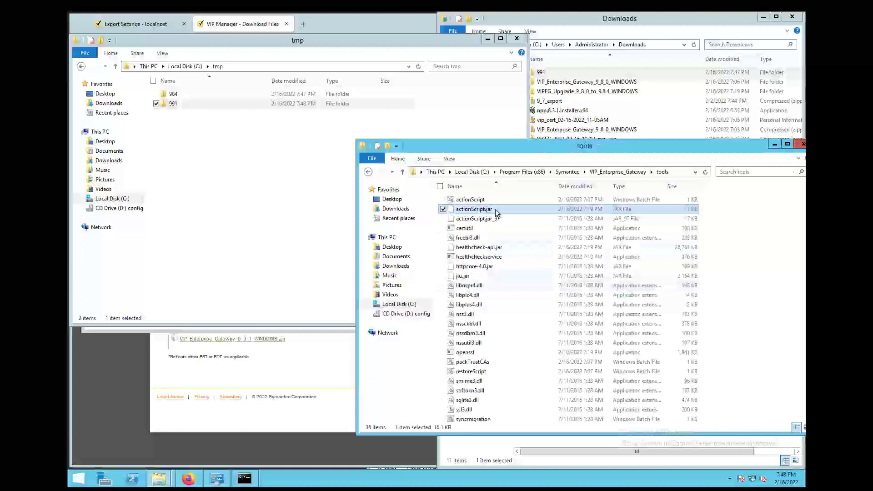
{"action": "left_click", "coordinate": [495, 210]}
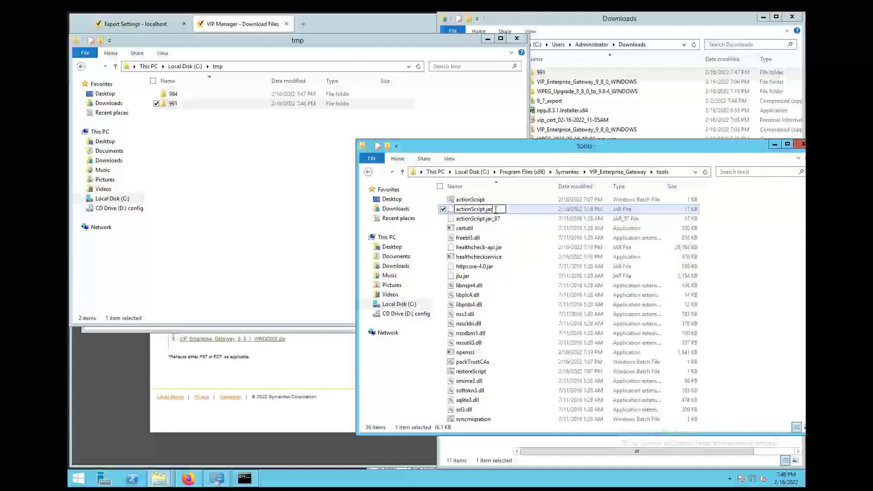
{"action": "type", "text": "_984"}
{"action": "key", "text": "Return"}
{"action": "left_click", "coordinate": [502, 247]}
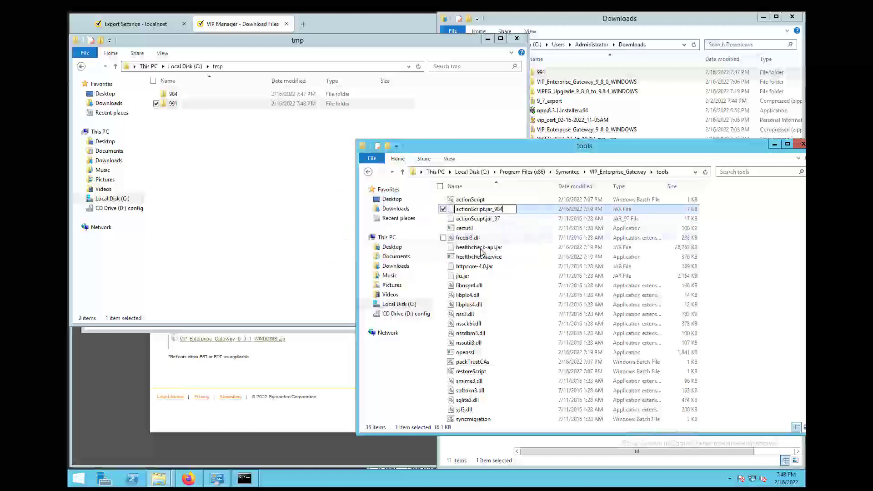
- Copy the new actionScript.jar from tmp\991 into the tools folder
{"action": "double_click", "coordinate": [172, 103]}
{"action": "left_click", "coordinate": [184, 97]}
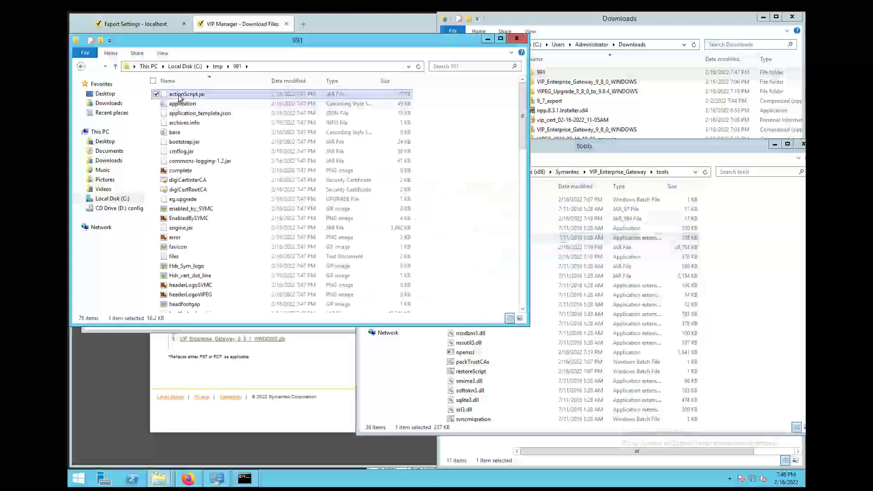
{"action": "left_click_drag", "start_coordinate": [187, 98], "coordinate": [612, 278]}
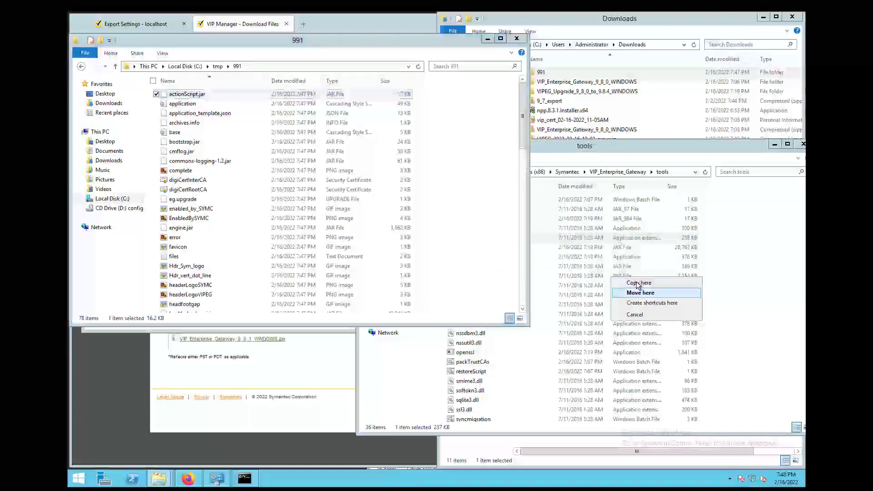
{"action": "left_click", "coordinate": [637, 283]}
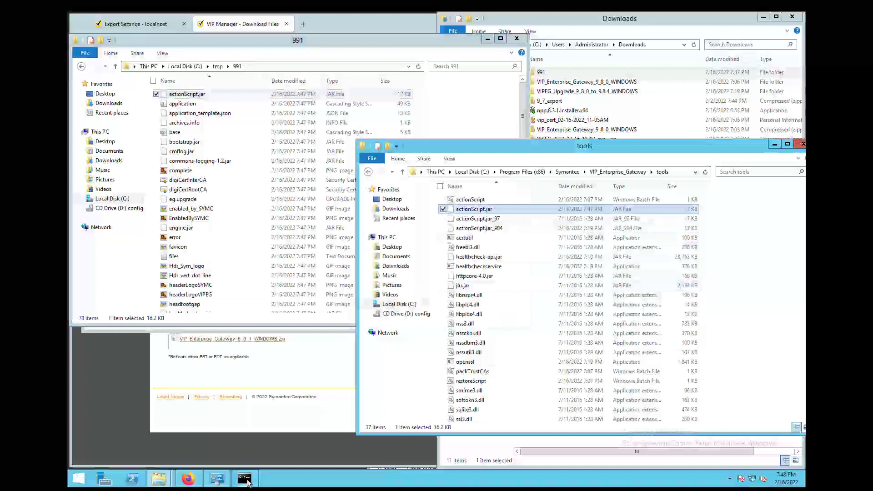
- Rerun the previous command edited to actionScript.bat C:\tmp\991 9.9.1
{"action": "left_click", "coordinate": [247, 481]}
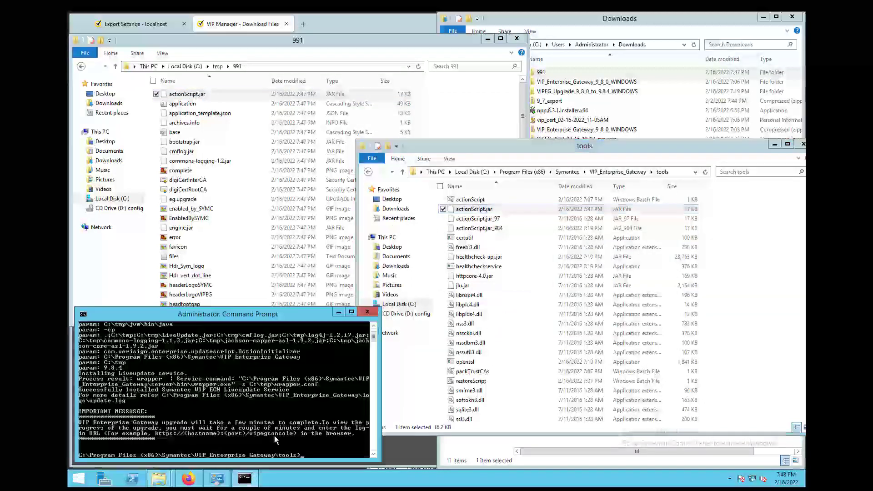
{"action": "key", "text": "Up"}
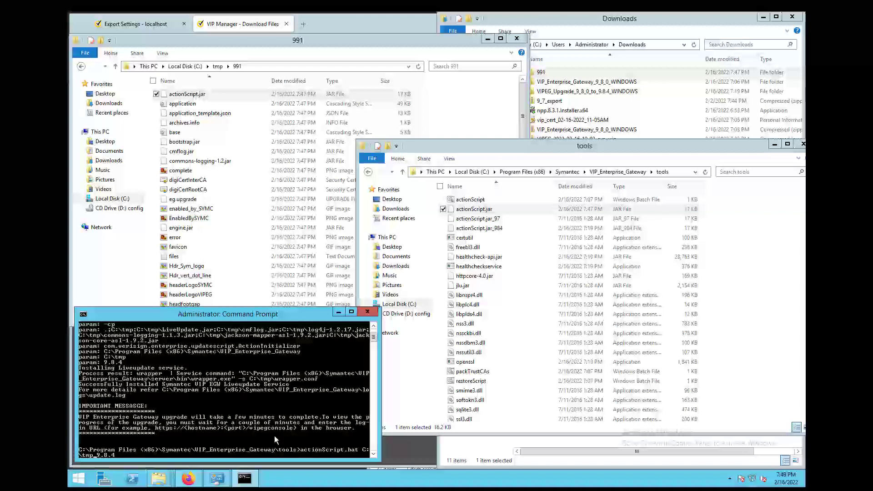
{"action": "type", "text": "\\991"}
{"action": "key", "text": "BackSpace"}
{"action": "type", "text": "9"}
{"action": "key", "text": "Return"}
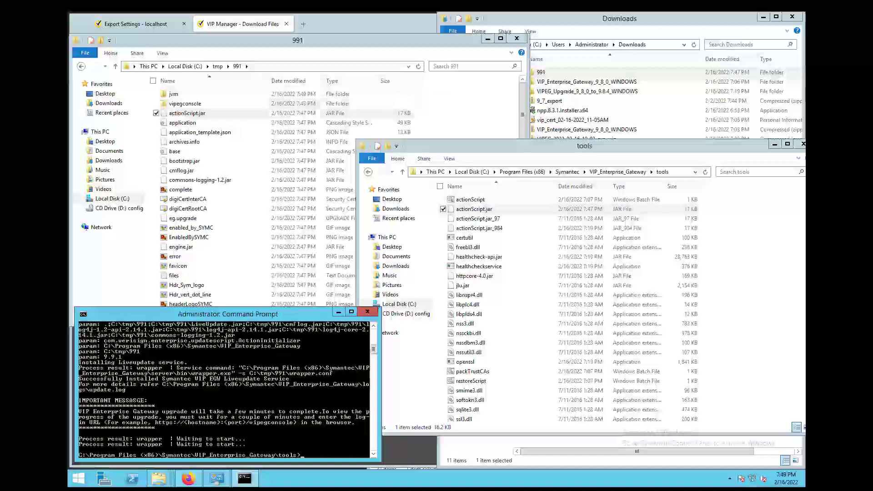
- Check the upgrade tab, then browse to C:\Program Files (x86)\Symantec for the backup folder
{"action": "left_click", "coordinate": [188, 478]}
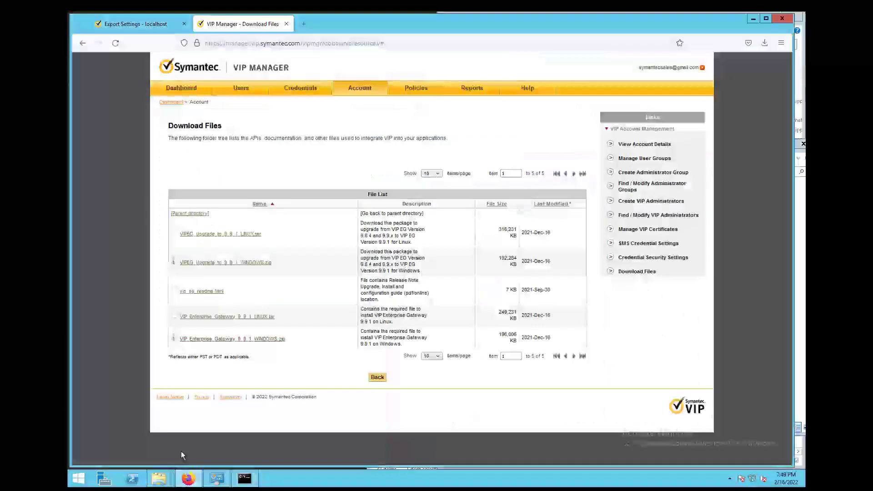
{"action": "left_click", "coordinate": [137, 24]}
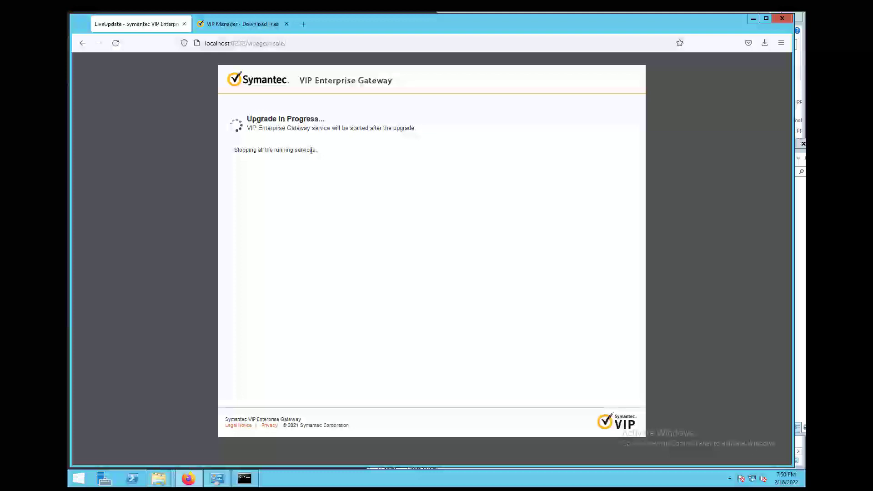
{"action": "mouse_move", "coordinate": [167, 476]}
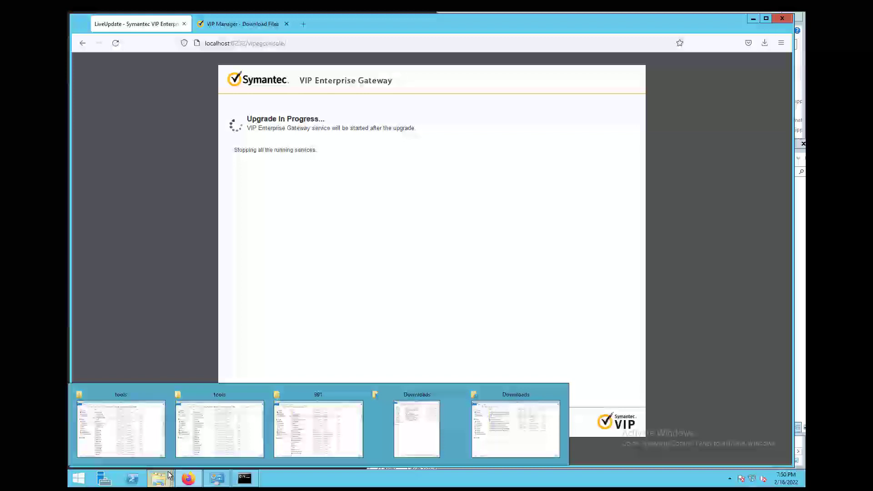
{"action": "left_click", "coordinate": [518, 438]}
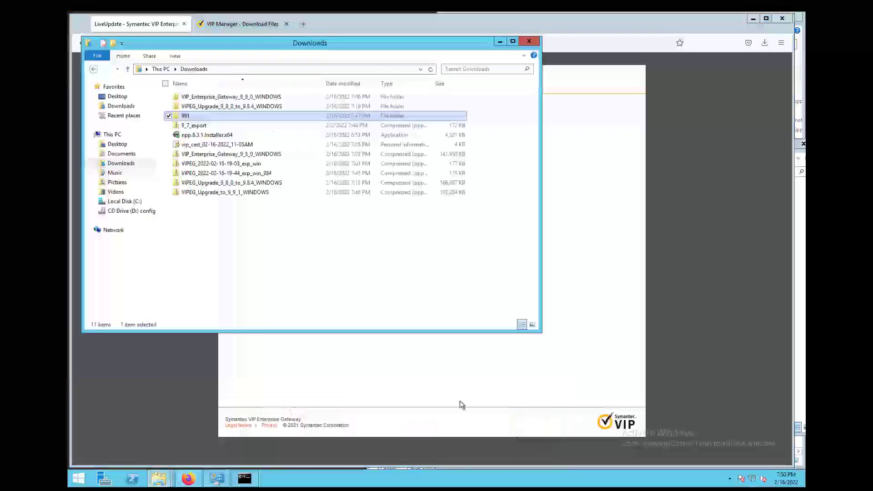
{"action": "left_click", "coordinate": [127, 202]}
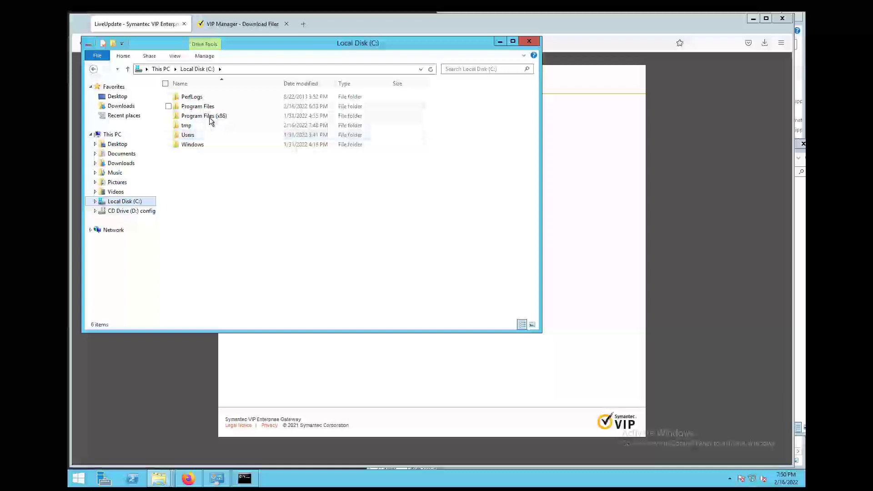
{"action": "left_click", "coordinate": [210, 118]}
{"action": "double_click", "coordinate": [211, 118]}
{"action": "double_click", "coordinate": [200, 136]}
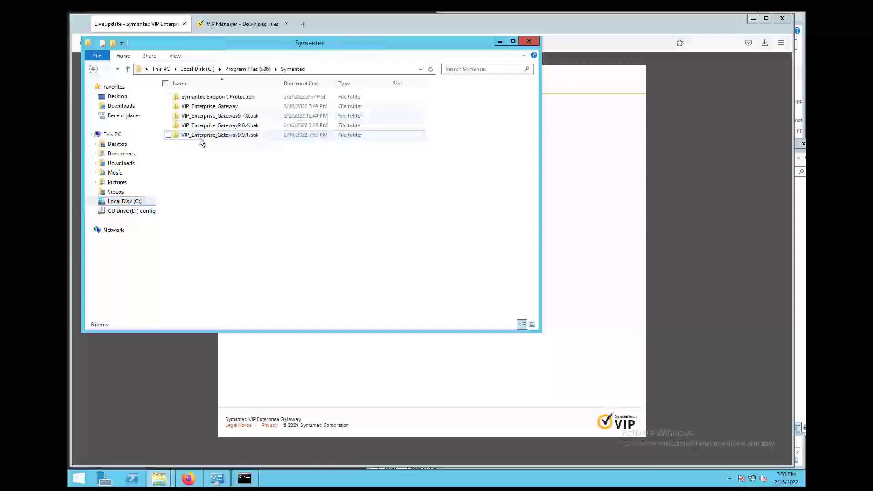
- Reload the Upgrade Completed page repeatedly to reach the configuration console at localhost:8232
{"action": "left_click_drag", "start_coordinate": [284, 45], "coordinate": [590, 145]}
{"action": "mouse_move", "coordinate": [539, 239]}
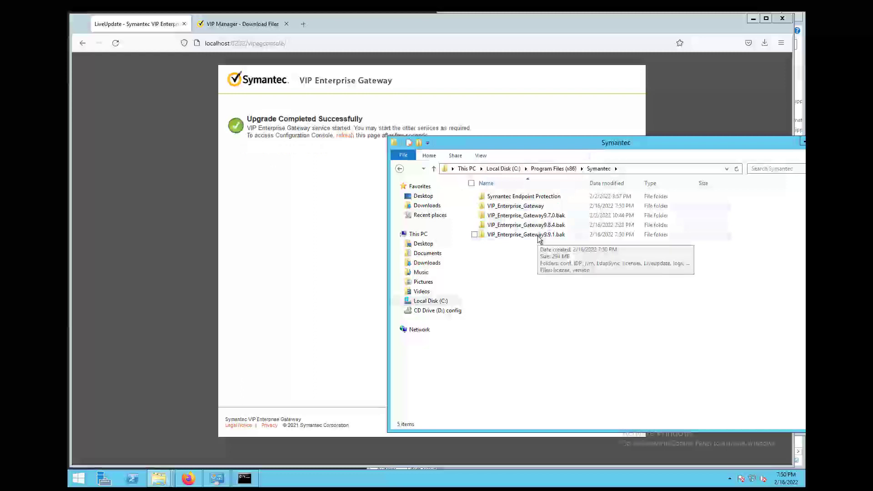
{"action": "left_click", "coordinate": [353, 162]}
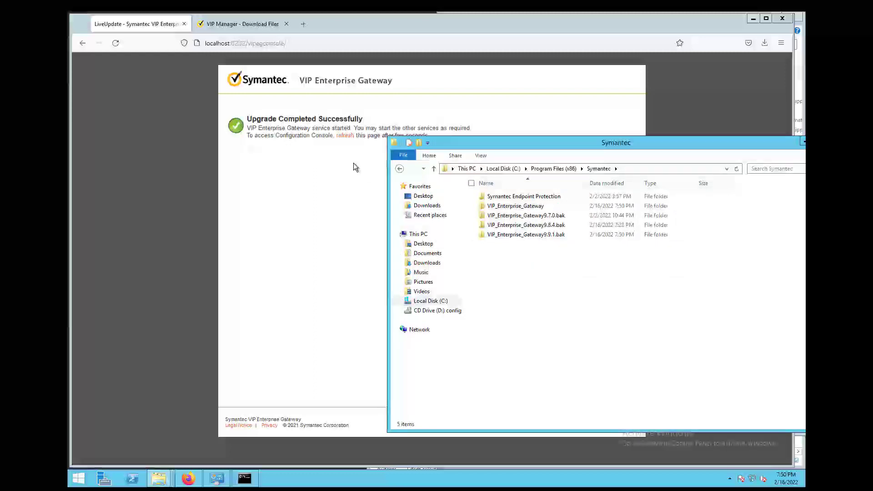
{"action": "left_click", "coordinate": [346, 136]}
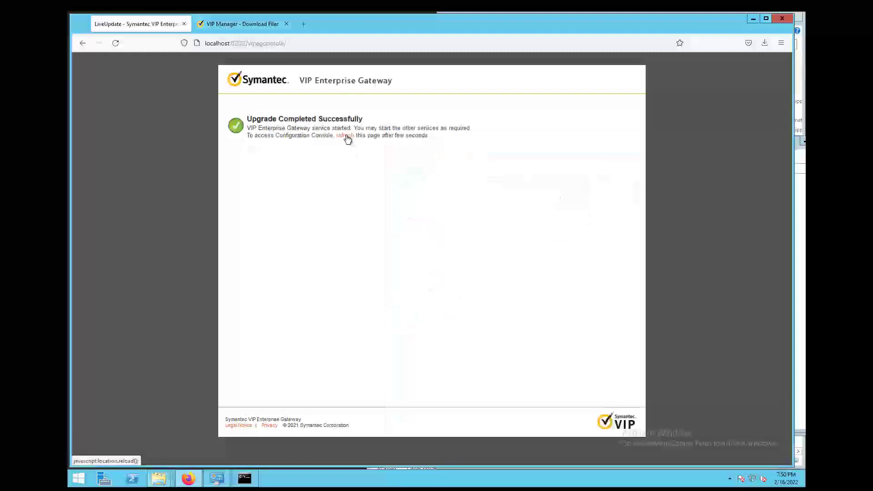
{"action": "left_click", "coordinate": [347, 136]}
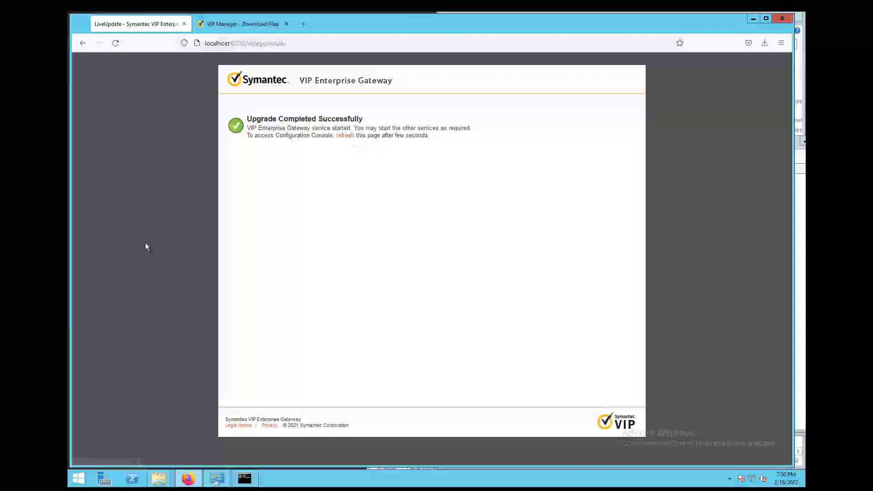
{"action": "left_click", "coordinate": [345, 135]}
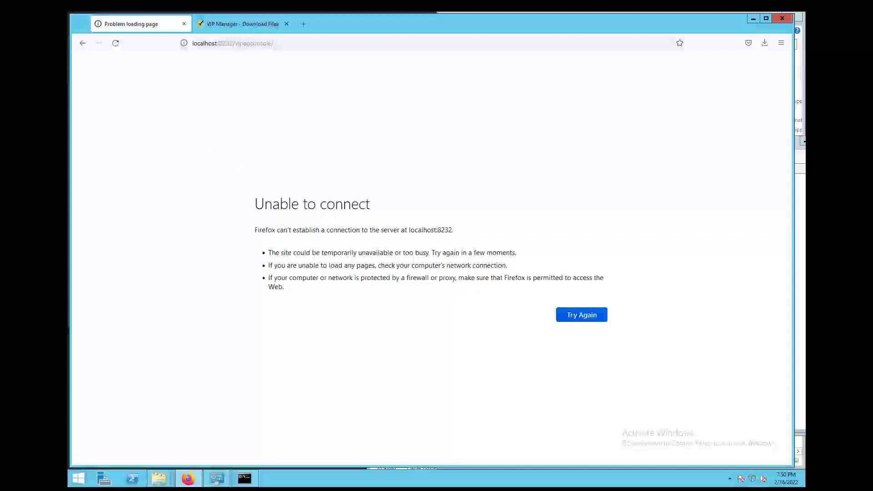
- Verify in services.msc that Symantec VIP Enterprise Gateway is Running, then retry the localhost:8232 console
{"action": "left_click", "coordinate": [78, 478]}
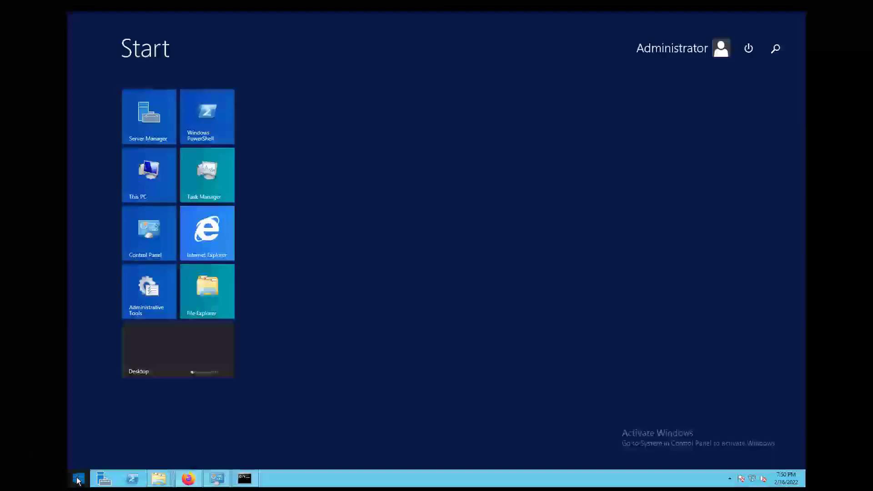
{"action": "type", "text": "services."}
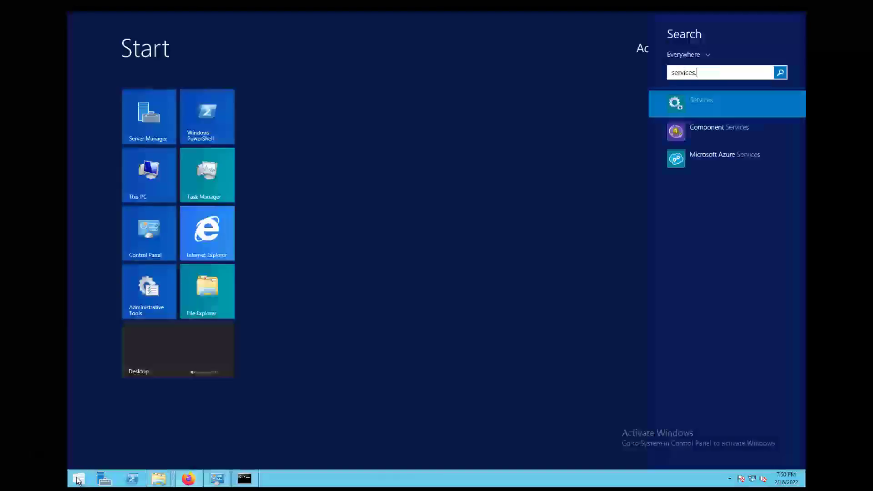
{"action": "type", "text": "ms"}
{"action": "type", "text": "c"}
{"action": "key", "text": "Return"}
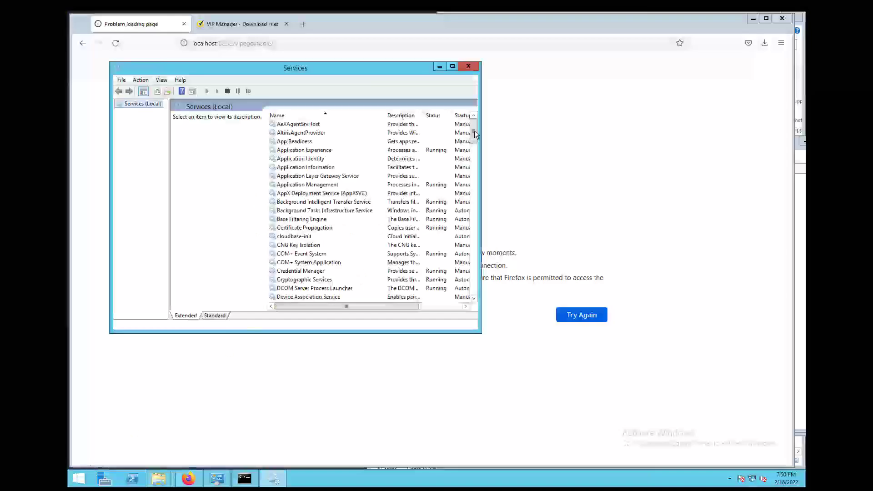
{"action": "left_click_drag", "start_coordinate": [473, 131], "coordinate": [476, 247]}
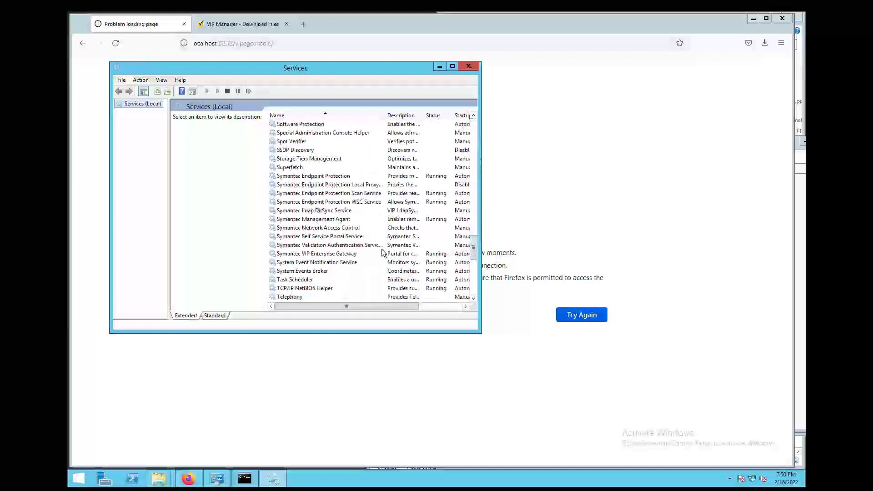
{"action": "left_click", "coordinate": [329, 254]}
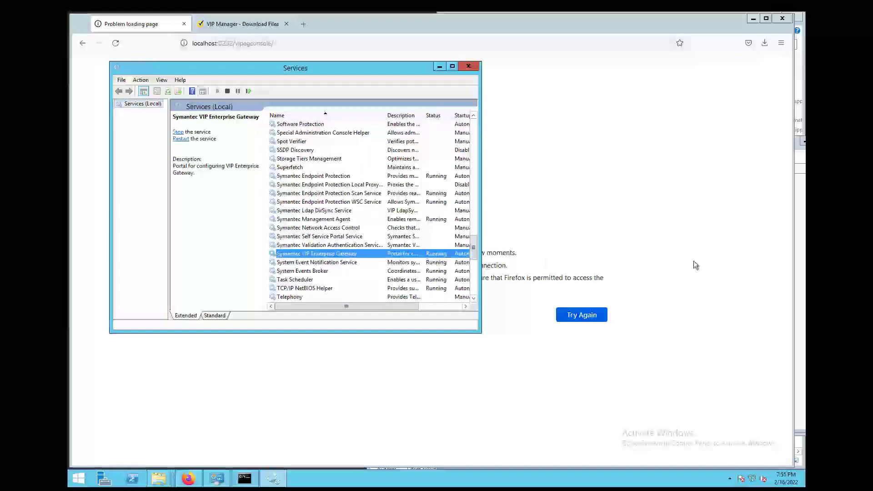
{"action": "left_click", "coordinate": [694, 263]}
{"action": "left_click", "coordinate": [565, 314]}
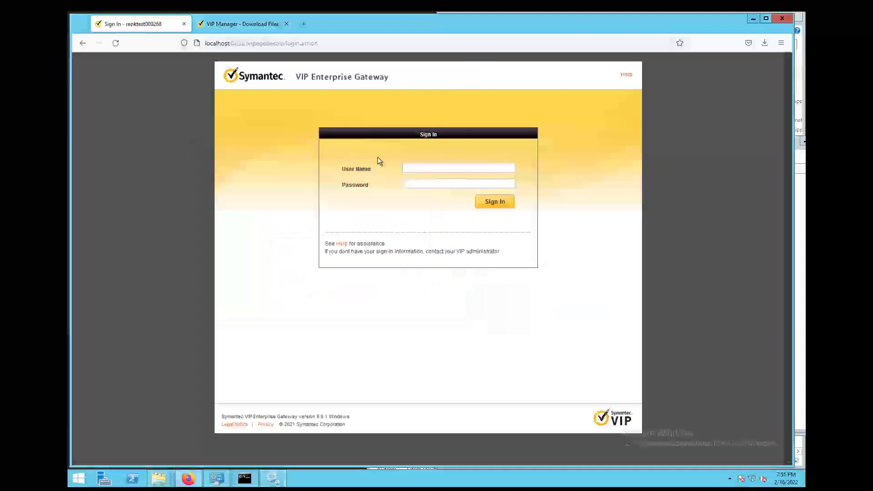
- Sign in to the gateway console with the saved administrator login
{"action": "left_click", "coordinate": [447, 165]}
{"action": "type", "text": "adm"}
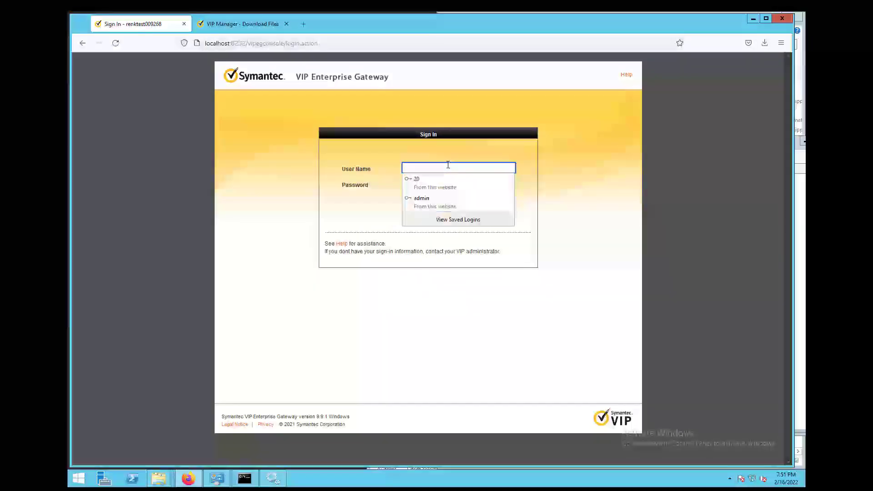
{"action": "key", "text": "Down"}
{"action": "key", "text": "Return"}
{"action": "key", "text": "Tab"}
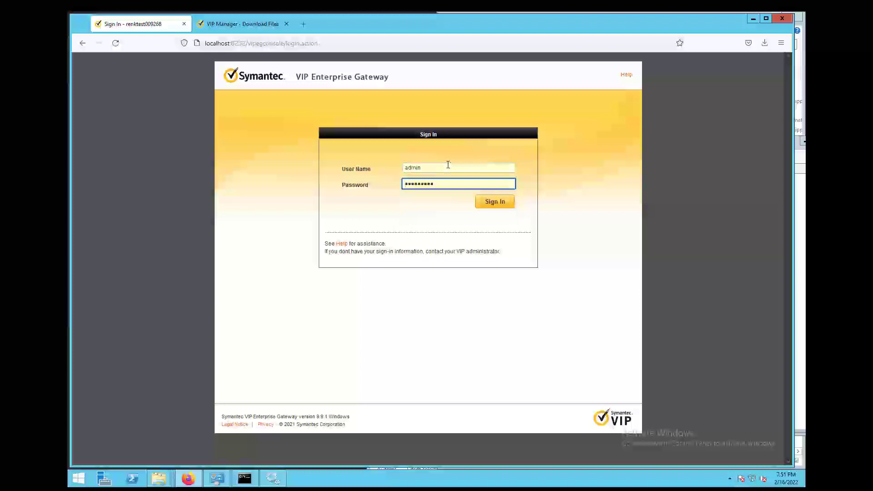
{"action": "key", "text": "Return"}
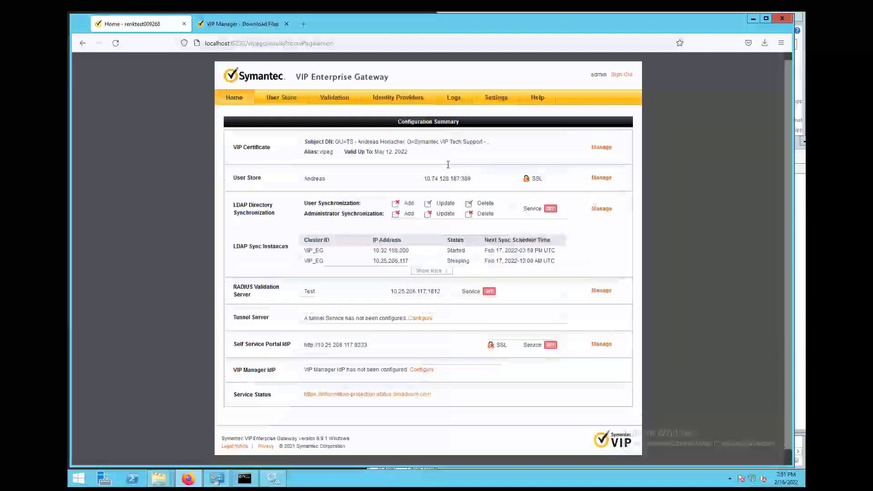
- Go to User Store and open the LDAP Directory Synchronization page
{"action": "left_click", "coordinate": [283, 97]}
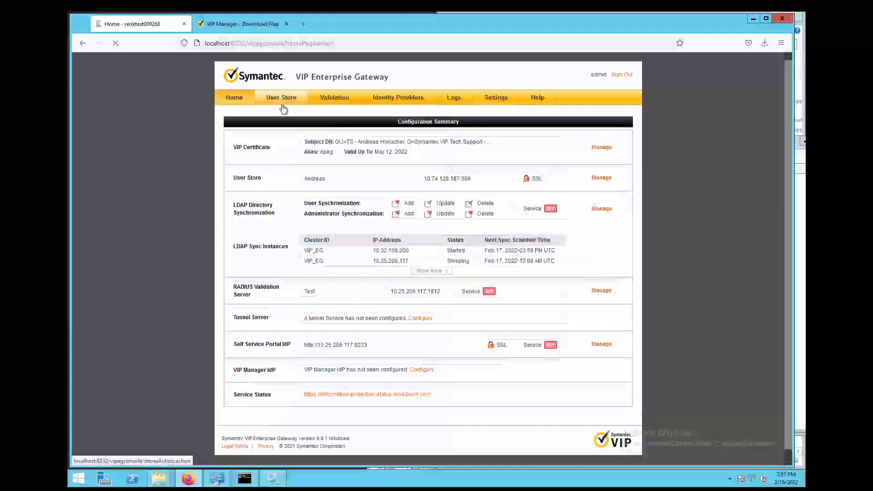
{"action": "left_click", "coordinate": [266, 159]}
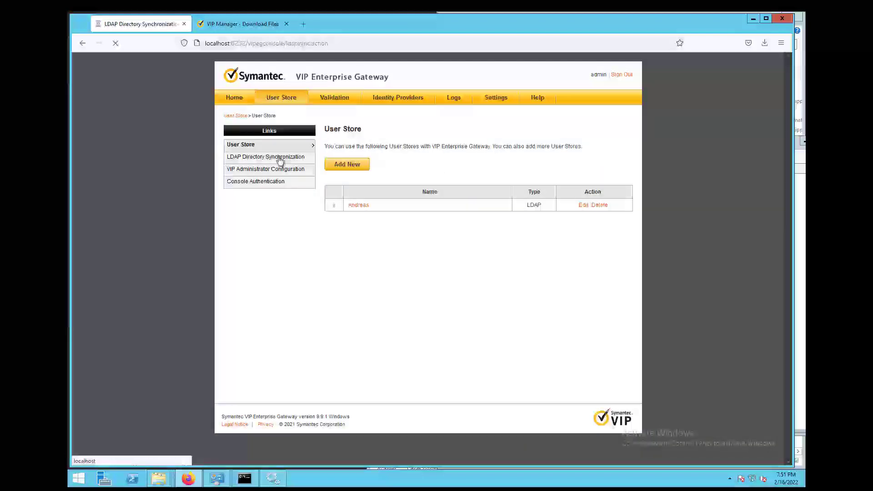
{"action": "left_click", "coordinate": [388, 144]}
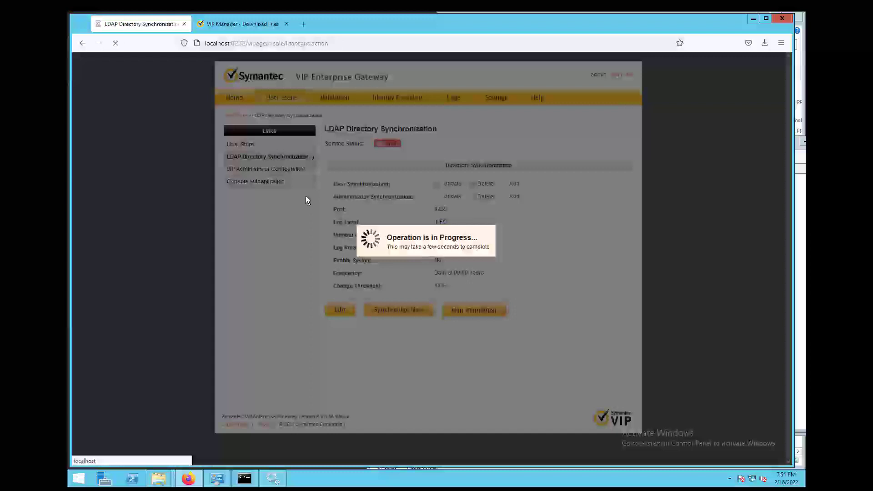
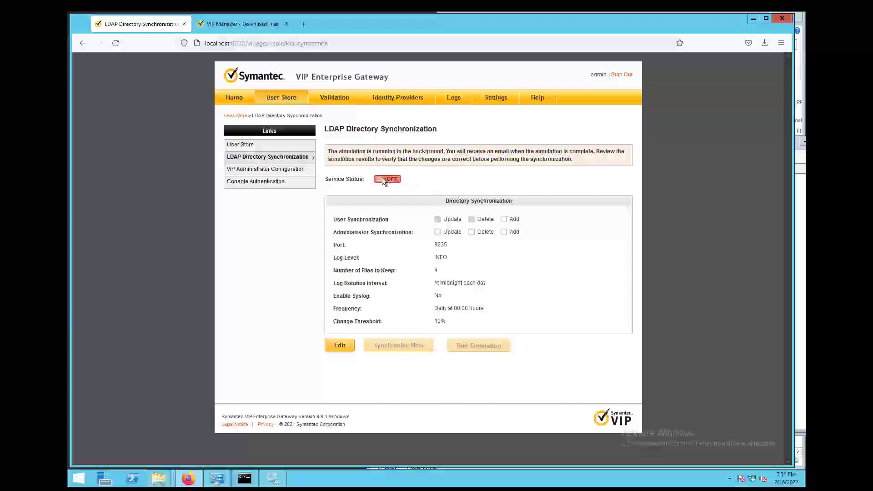
- Browse to Program Files (x86)\Symantec\VIP_Enterprise_Gateway\LdapSync\services\ldapSync\logs in File Explorer
{"action": "mouse_move", "coordinate": [159, 478]}
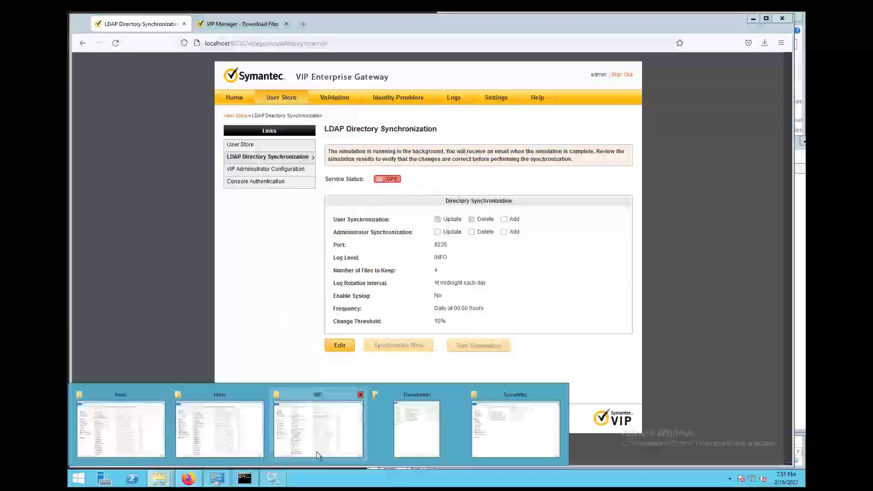
{"action": "left_click", "coordinate": [508, 421]}
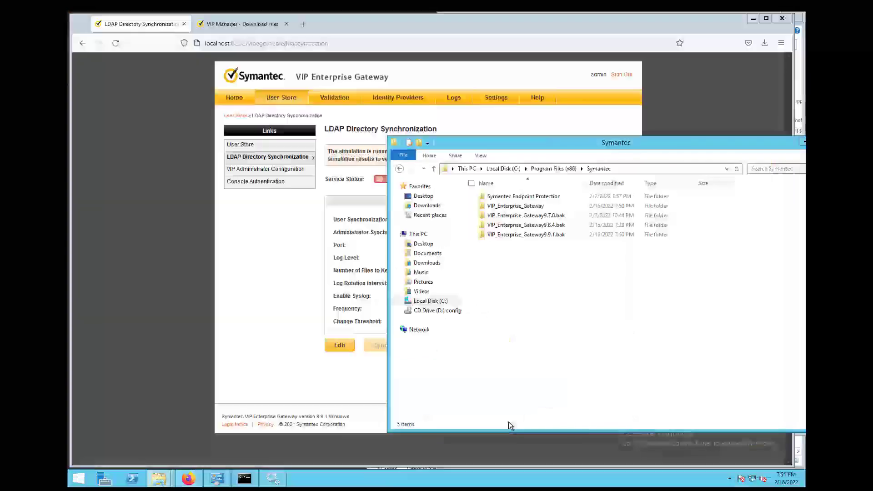
{"action": "left_click", "coordinate": [562, 169]}
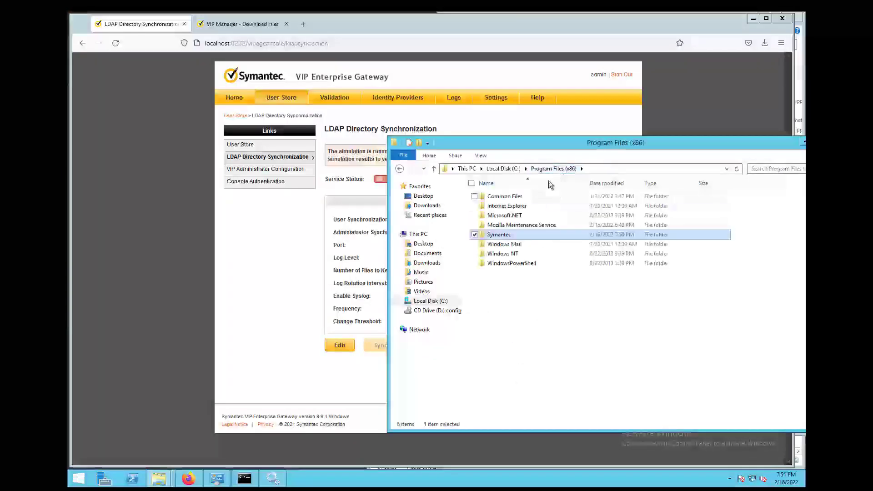
{"action": "double_click", "coordinate": [508, 235]}
{"action": "double_click", "coordinate": [508, 207]}
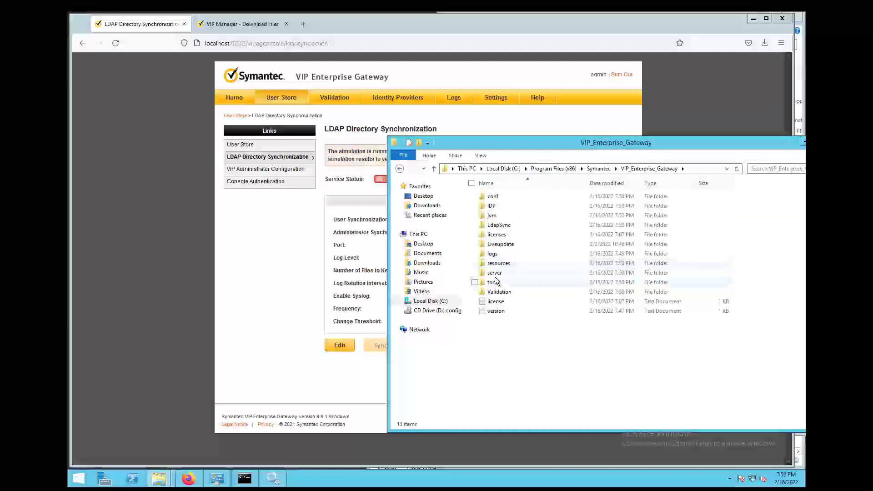
{"action": "double_click", "coordinate": [499, 226]}
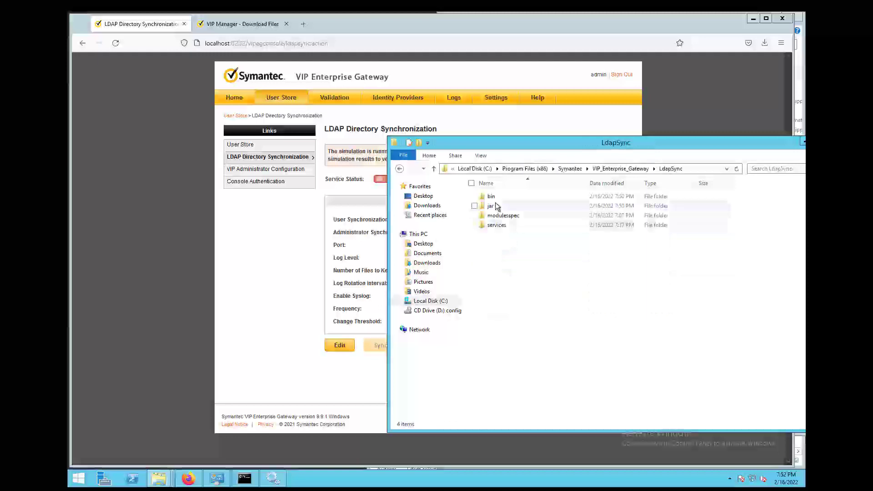
{"action": "left_click", "coordinate": [496, 227]}
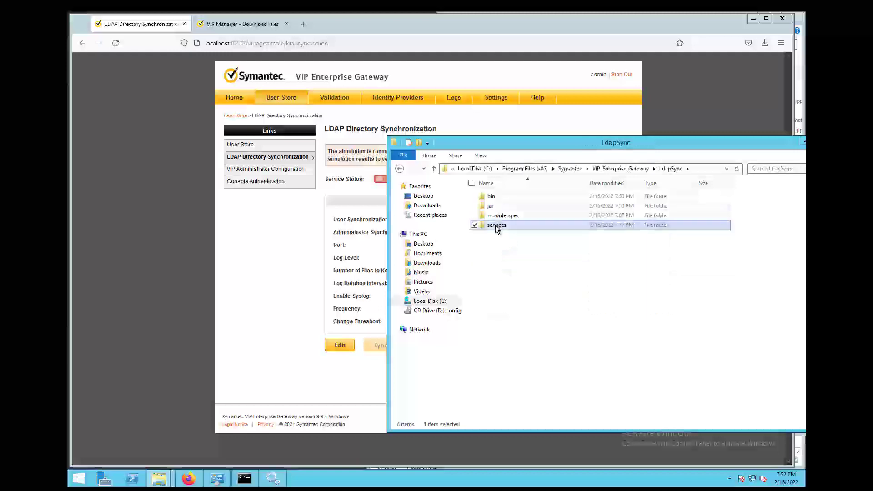
{"action": "double_click", "coordinate": [496, 226]}
{"action": "double_click", "coordinate": [496, 198]}
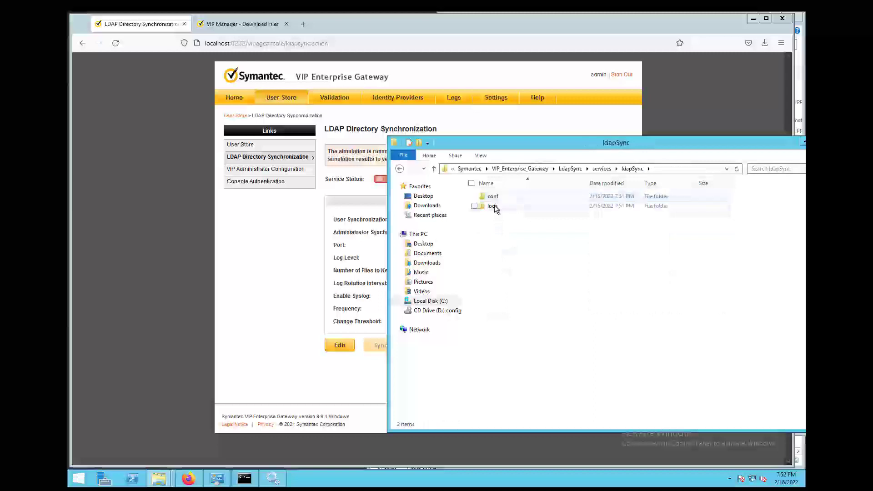
{"action": "double_click", "coordinate": [495, 206]}
- Open the Simulation log with Edit with Notepad++
{"action": "left_click", "coordinate": [497, 218]}
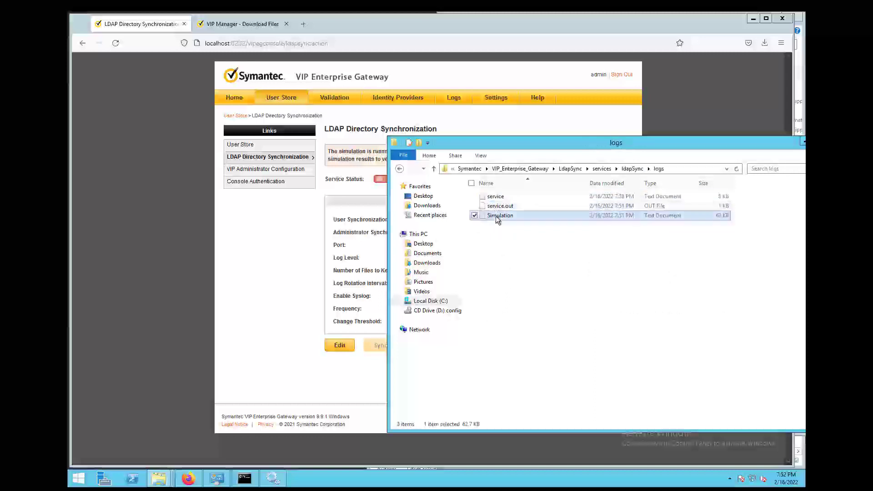
{"action": "right_click", "coordinate": [497, 219]}
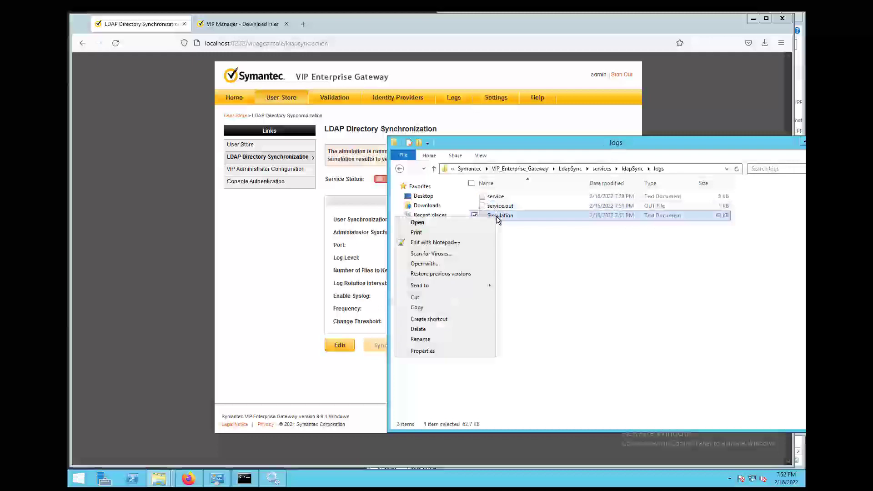
{"action": "left_click", "coordinate": [457, 243]}
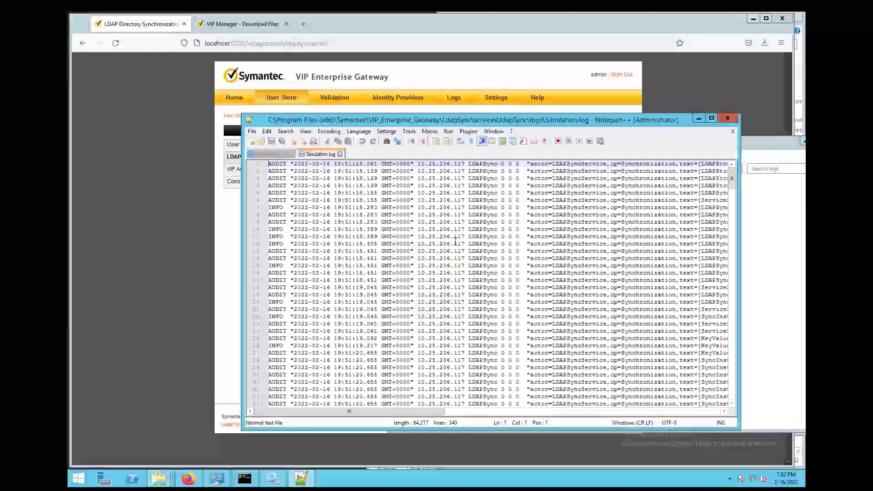
- Maximize Notepad++ and search the log for 'total' to reach the first Total line
{"action": "left_click", "coordinate": [712, 118]}
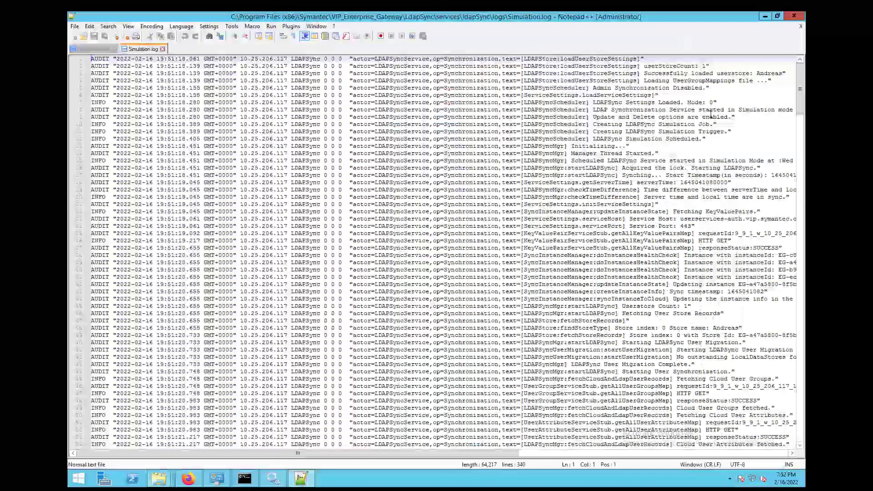
{"action": "left_click_drag", "start_coordinate": [801, 93], "coordinate": [790, 365]}
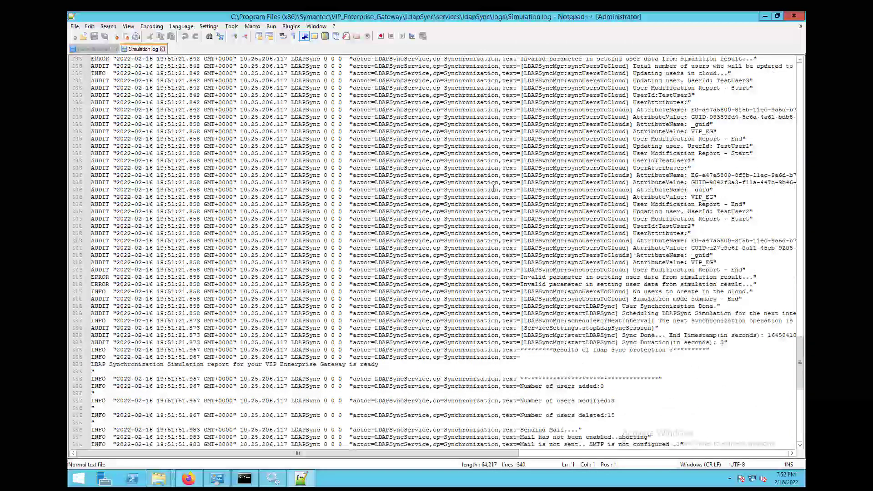
{"action": "left_click", "coordinate": [490, 186]}
{"action": "double_click", "coordinate": [491, 186]}
{"action": "key", "text": "ctrl+f"}
{"action": "type", "text": "total"}
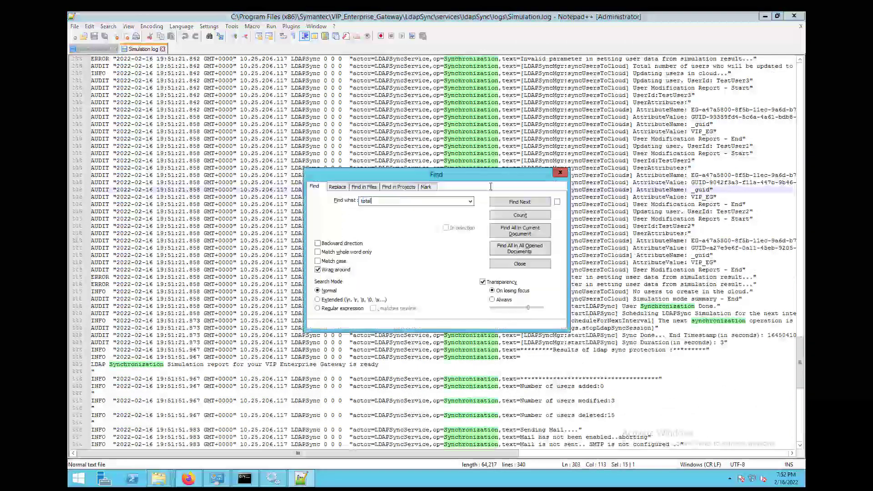
{"action": "left_click", "coordinate": [527, 202]}
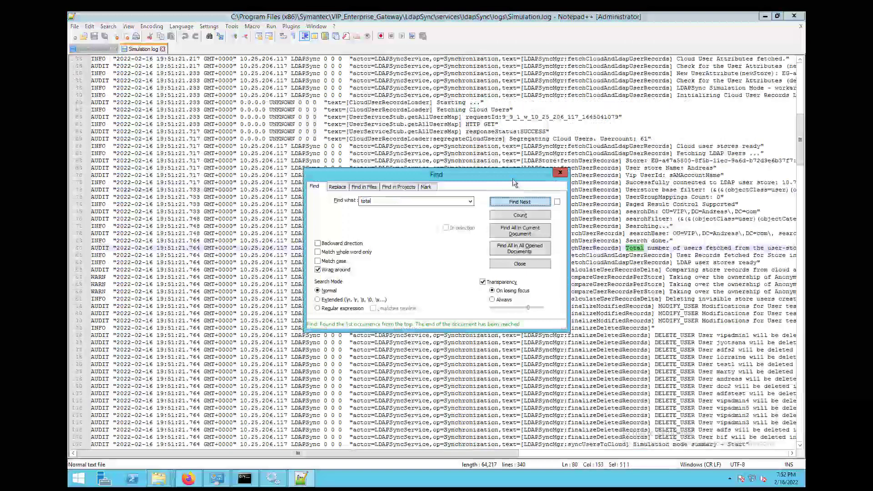
- Check the Total lines at lines 108, 286 and 80, then close Find and minimize Notepad++
{"action": "left_click_drag", "start_coordinate": [512, 178], "coordinate": [532, 297]}
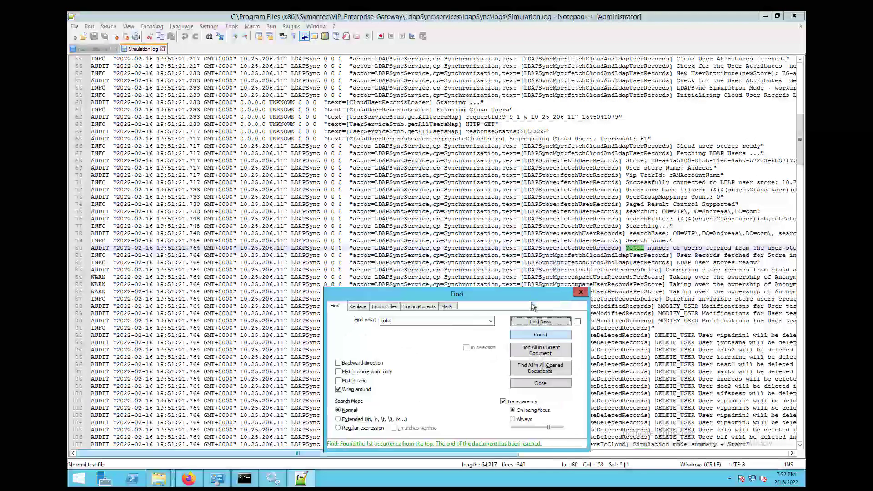
{"action": "left_click_drag", "start_coordinate": [560, 461], "coordinate": [596, 464]}
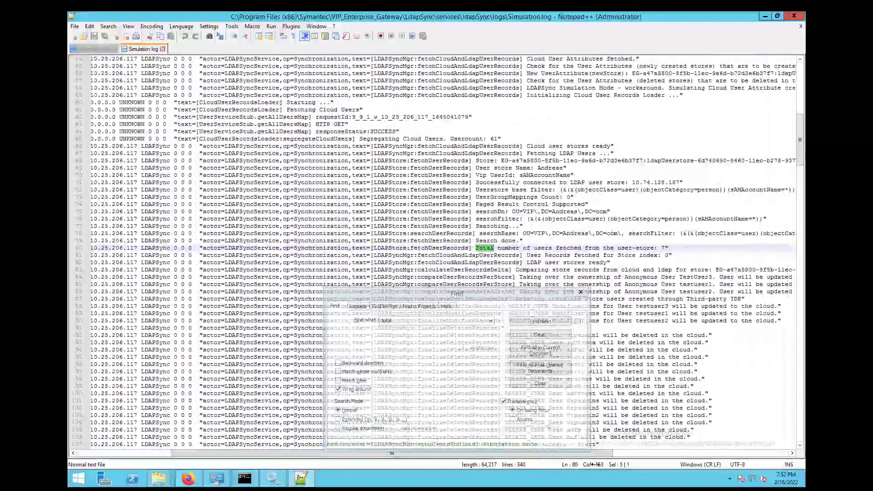
{"action": "left_click", "coordinate": [532, 296]}
{"action": "left_click", "coordinate": [539, 321]}
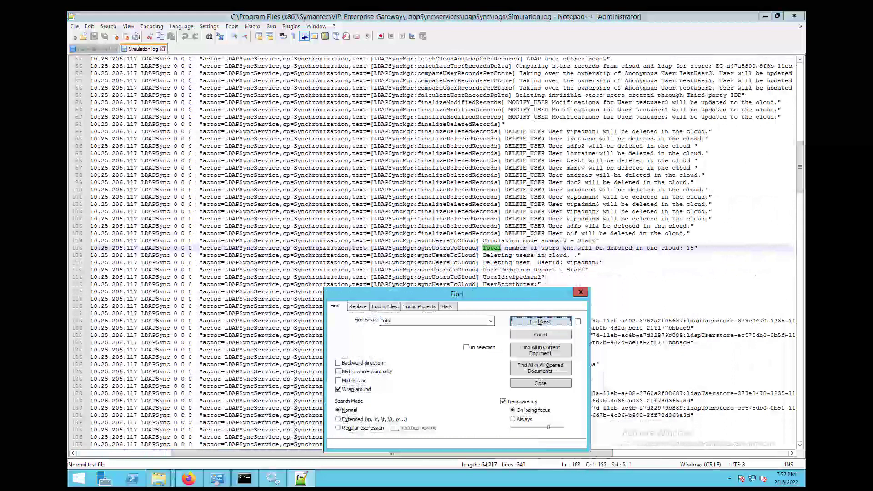
{"action": "left_click", "coordinate": [547, 320]}
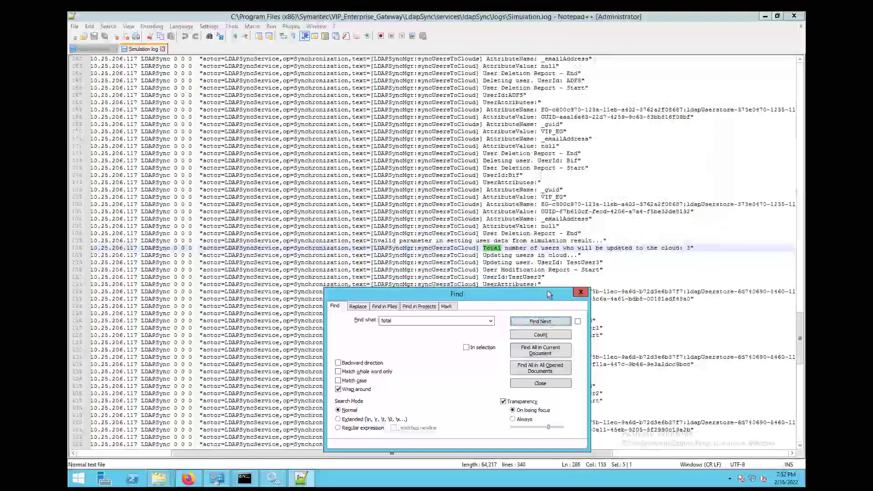
{"action": "left_click", "coordinate": [552, 320]}
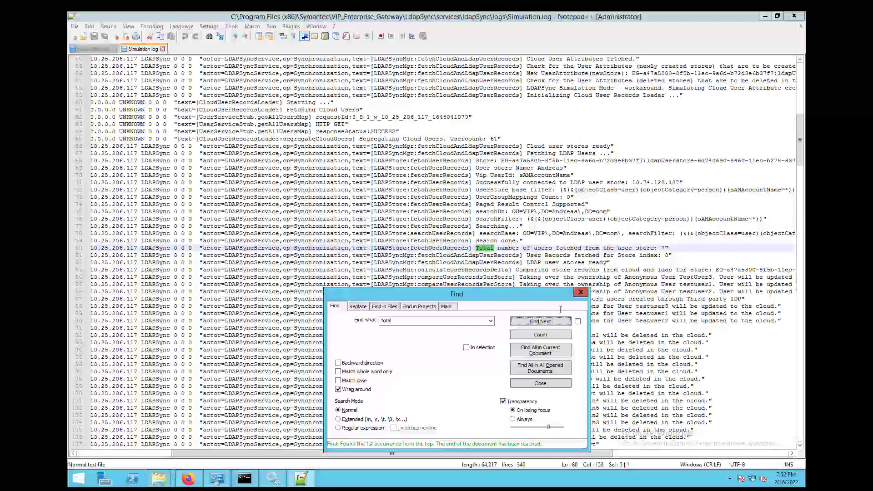
{"action": "left_click", "coordinate": [580, 292]}
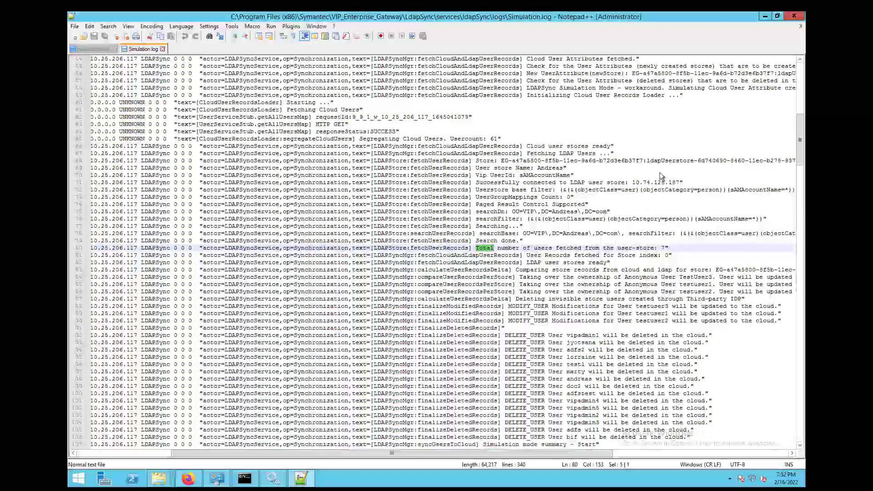
{"action": "left_click", "coordinate": [765, 17]}
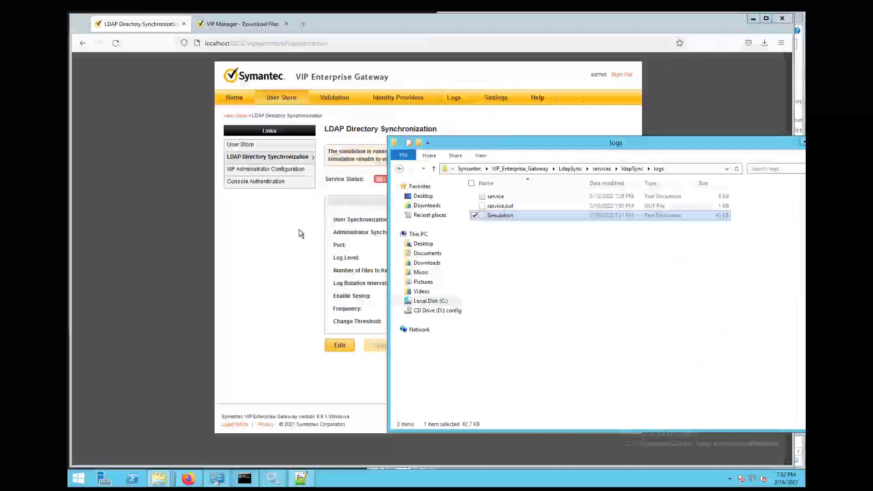
- Reload LDAP Directory Synchronization, mark the simulation report notification read, and switch Service Status ON
{"action": "left_click", "coordinate": [300, 232]}
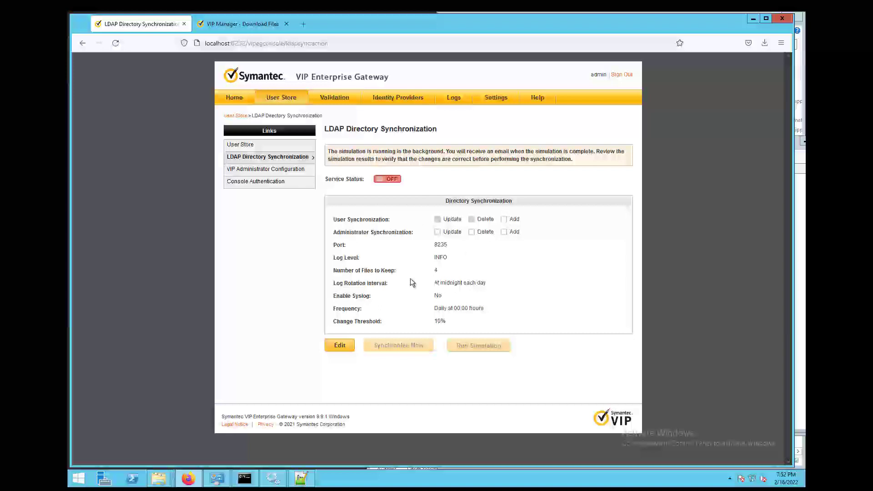
{"action": "left_click", "coordinate": [289, 160]}
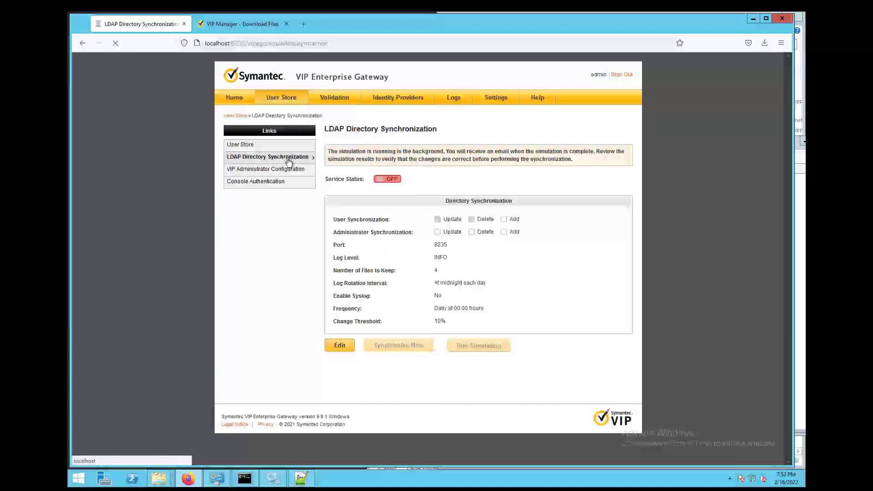
{"action": "left_click", "coordinate": [571, 76]}
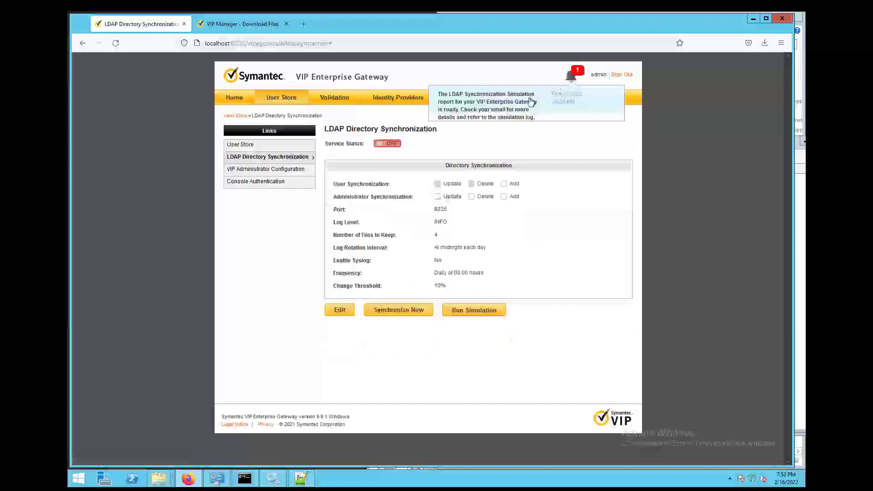
{"action": "left_click", "coordinate": [531, 101]}
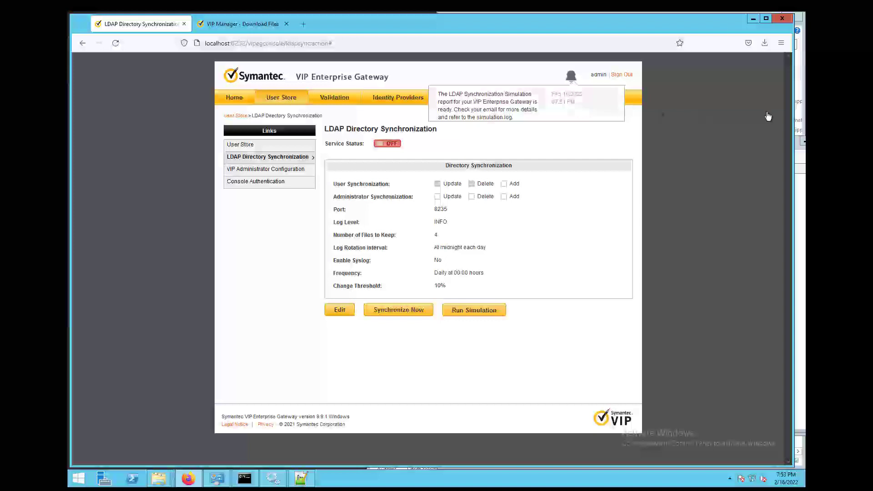
{"action": "left_click", "coordinate": [387, 143]}
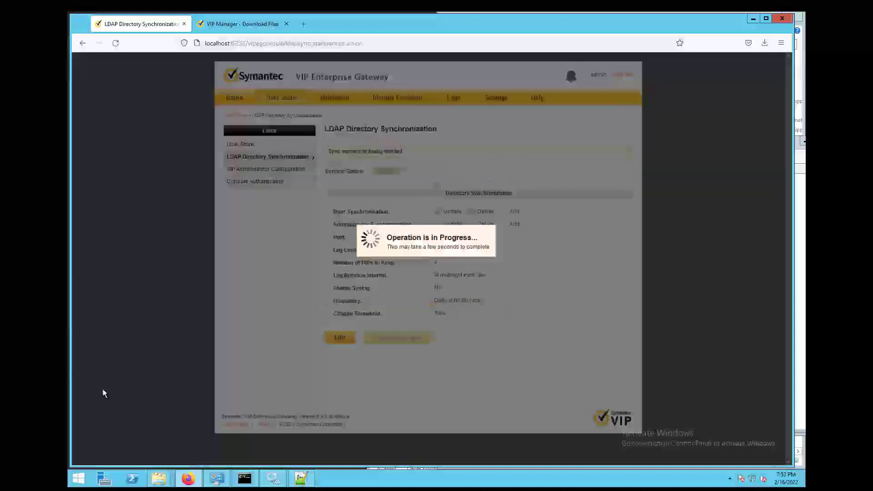
- Refresh Services and confirm Symantec Ldap DirSync Service is running with Automatic startup
{"action": "left_click", "coordinate": [272, 478]}
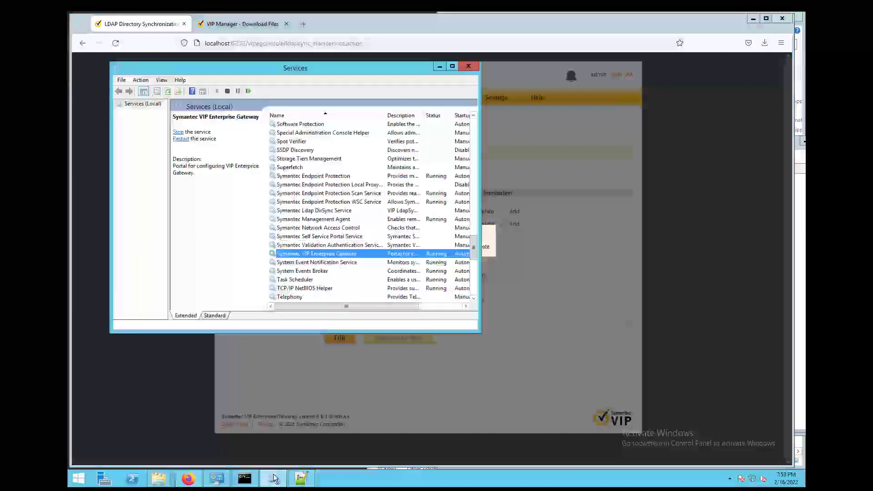
{"action": "right_click", "coordinate": [357, 176]}
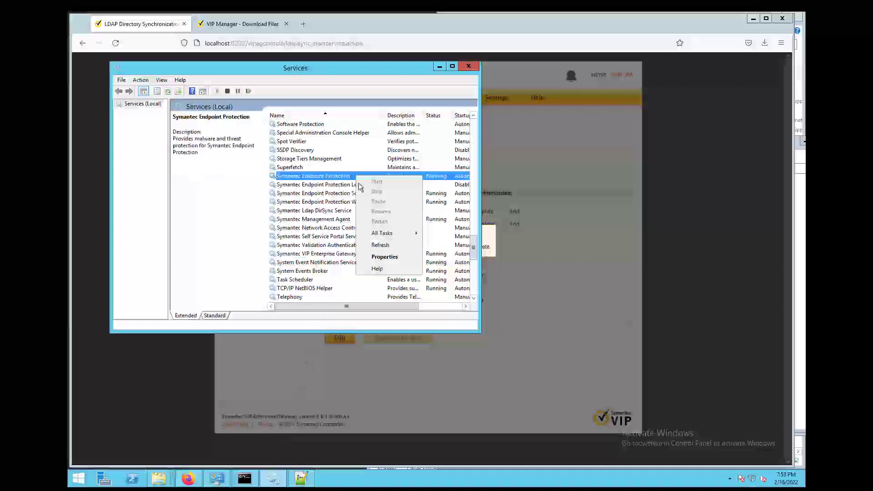
{"action": "left_click", "coordinate": [380, 246]}
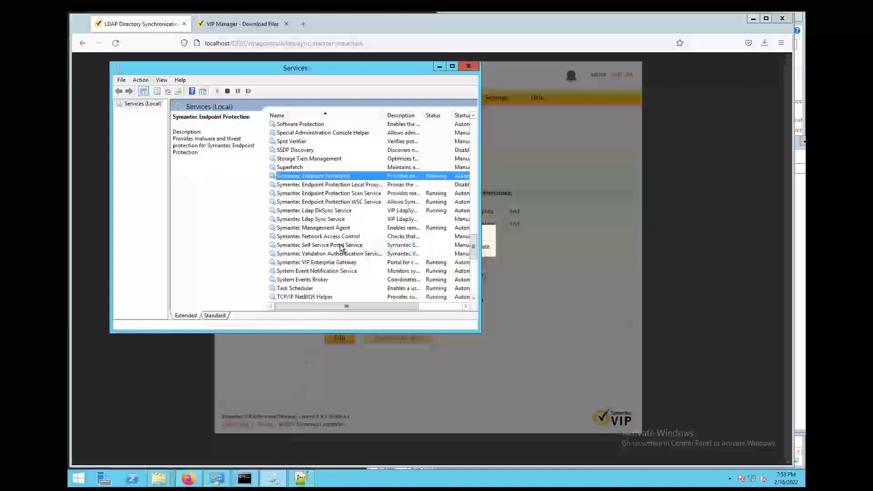
{"action": "left_click", "coordinate": [341, 212]}
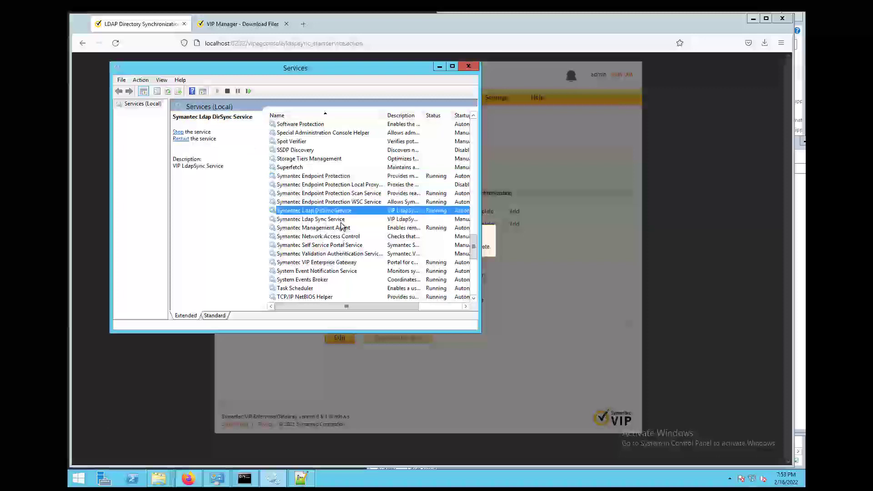
{"action": "left_click", "coordinate": [341, 222]}
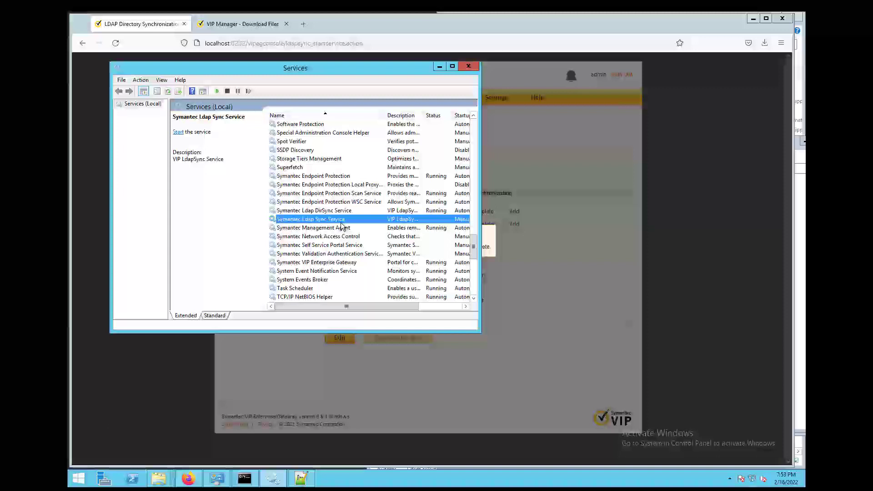
{"action": "left_click", "coordinate": [341, 212]}
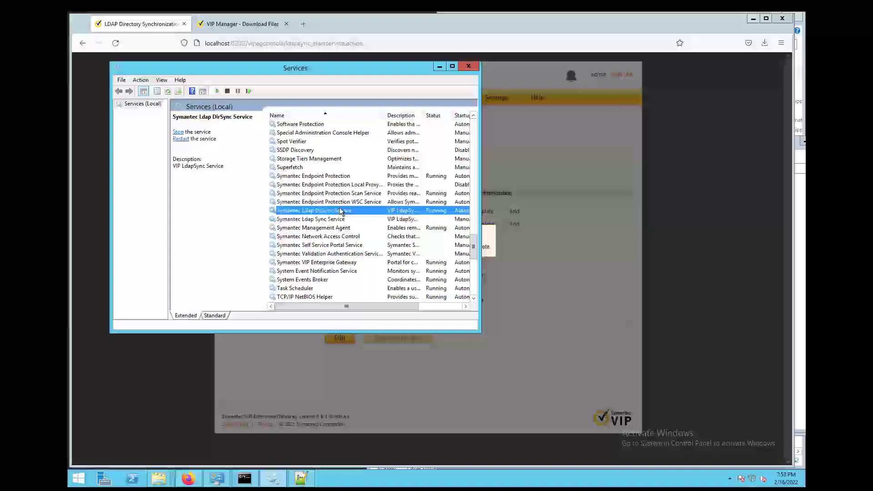
{"action": "left_click_drag", "start_coordinate": [481, 211], "coordinate": [539, 210]}
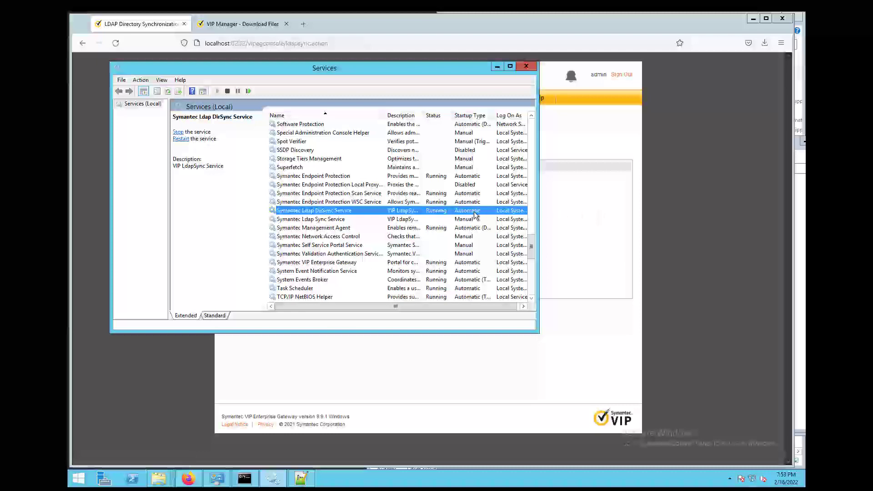
{"action": "left_click", "coordinate": [695, 203]}
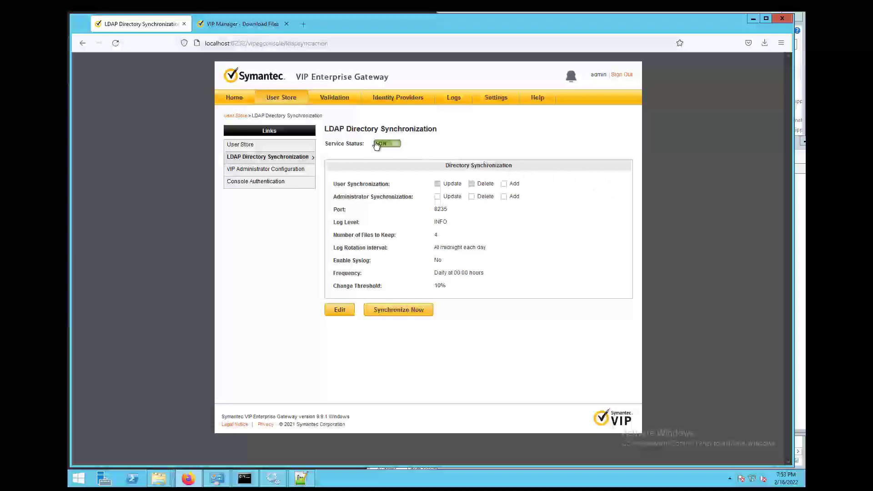
- Turn the Test RADIUS validation server ON, then switch the SSP IdP Service Status ON
{"action": "left_click", "coordinate": [335, 97]}
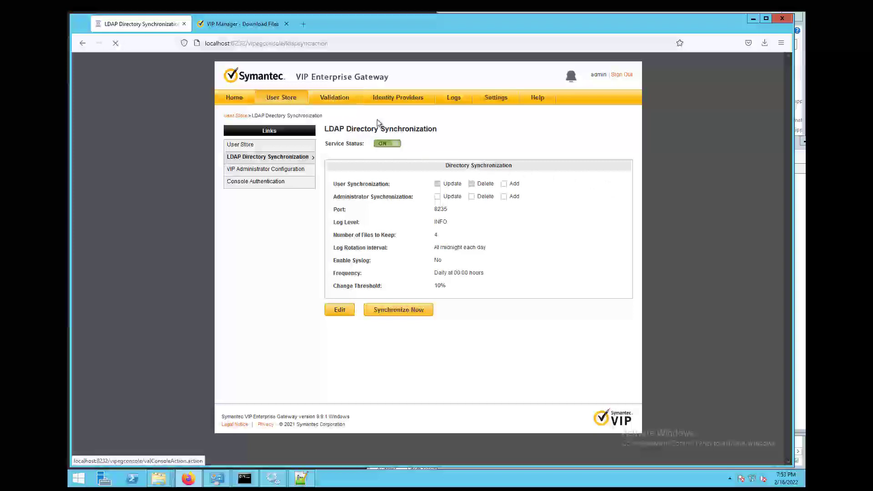
{"action": "left_click", "coordinate": [540, 196]}
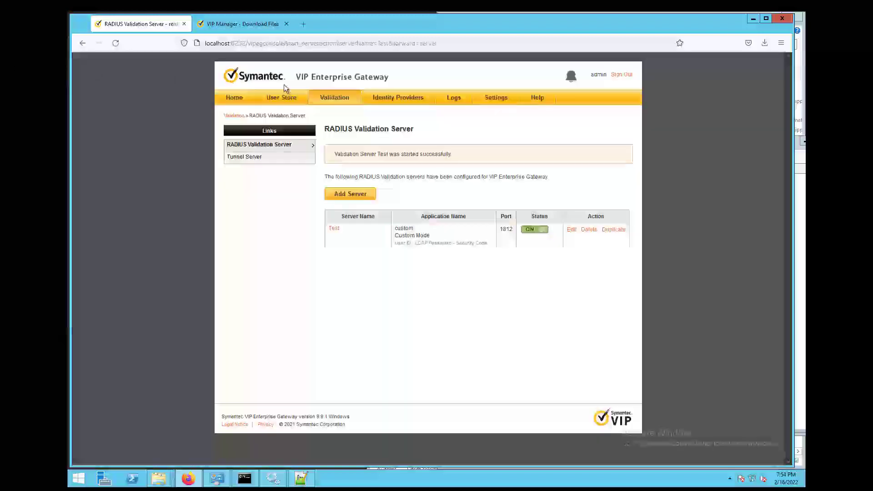
{"action": "left_click", "coordinate": [408, 99]}
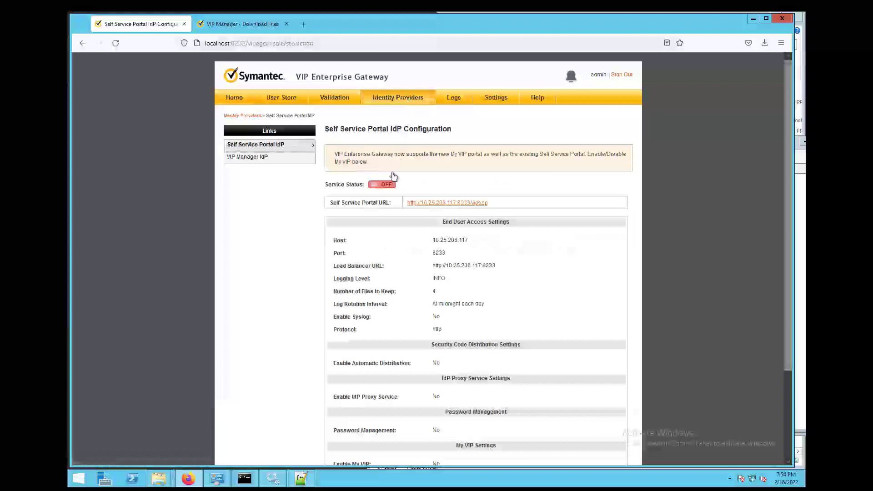
{"action": "left_click", "coordinate": [390, 187]}
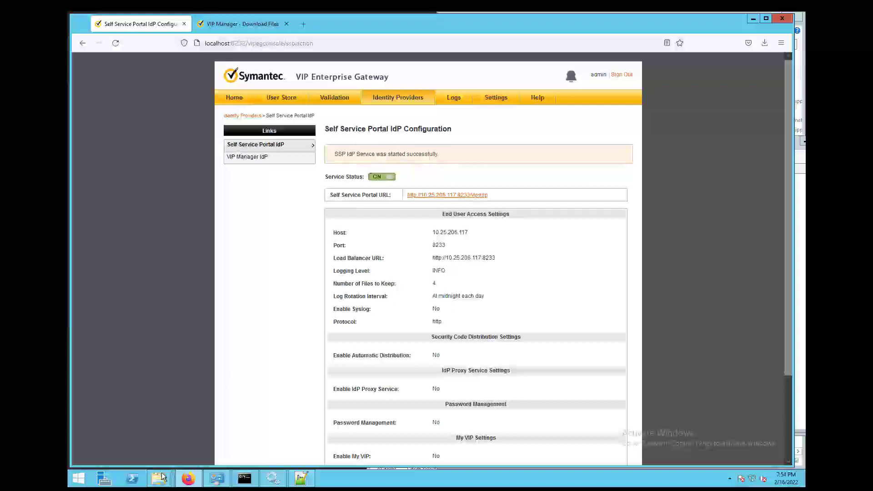
{"action": "mouse_move", "coordinate": [162, 477]}
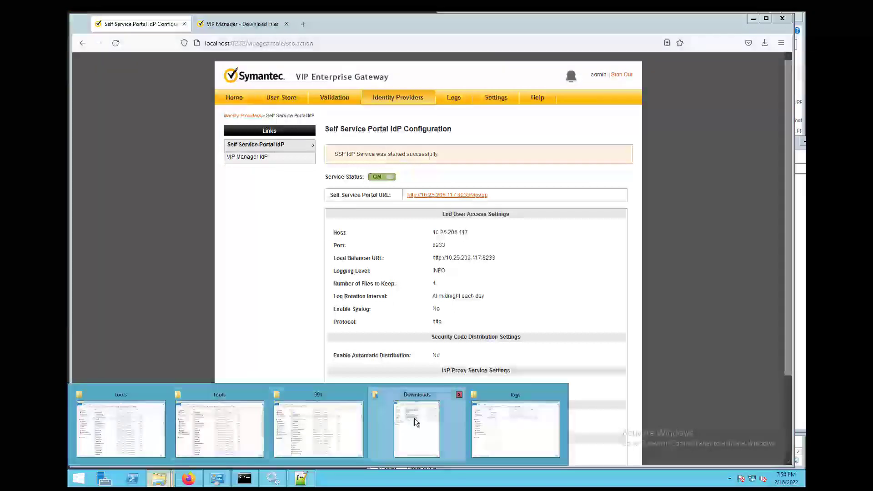
{"action": "left_click", "coordinate": [414, 425]}
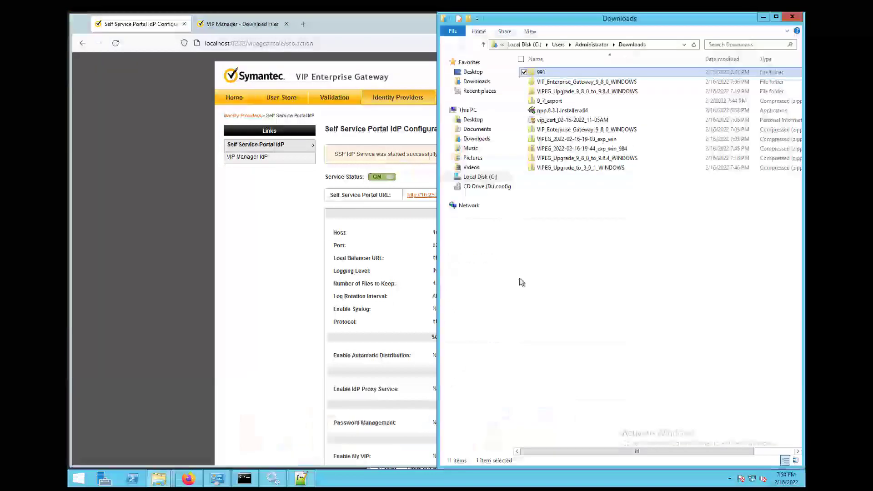
{"action": "left_click", "coordinate": [609, 150]}
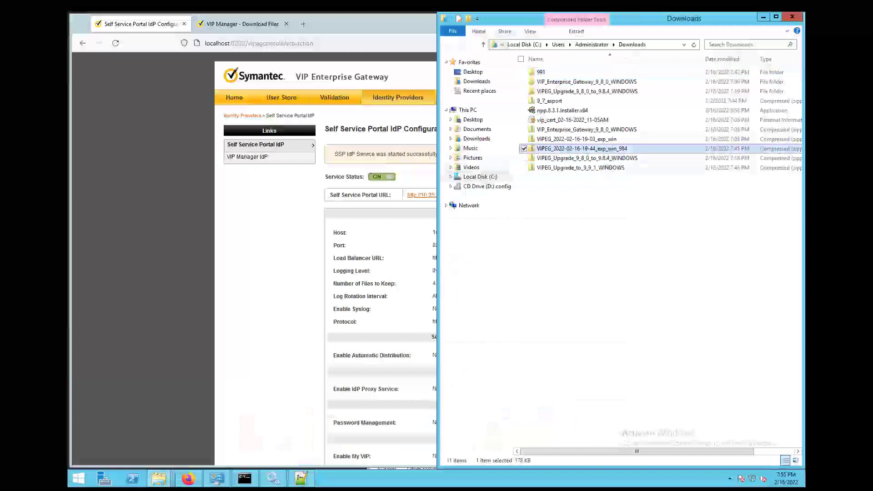
{"action": "key", "text": "alt+Tab"}
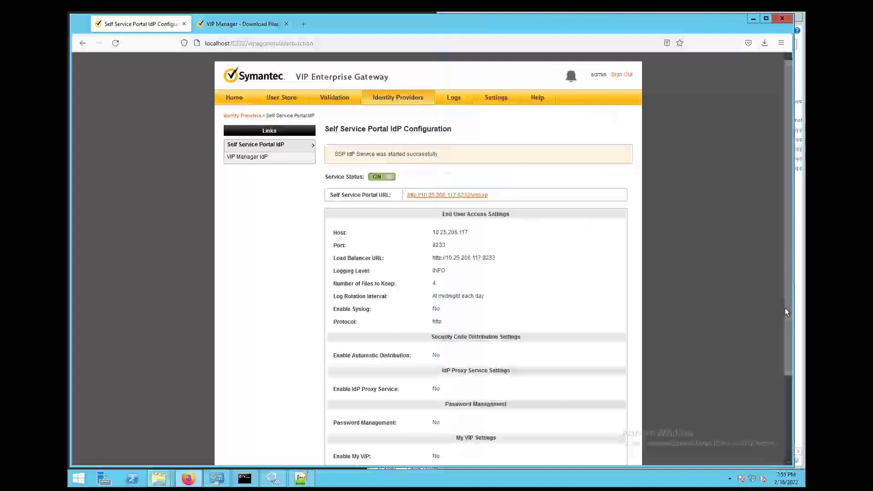
{"action": "left_click_drag", "start_coordinate": [784, 307], "coordinate": [779, 420]}
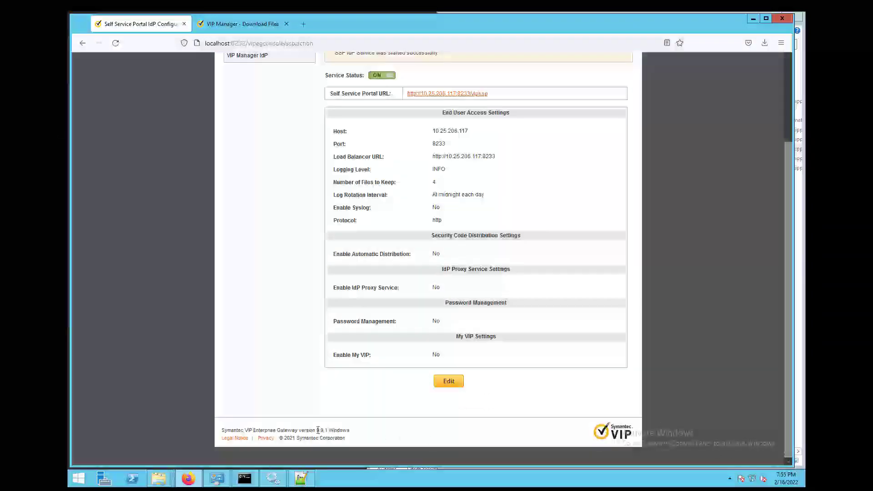
{"action": "left_click_drag", "start_coordinate": [317, 430], "coordinate": [363, 435]}
{"action": "left_click", "coordinate": [361, 433]}
- Save VIPEG_Upgrade_to_9_9_2_WINDOWS.zip from VIP Manager's Download Files > Enterprise Gateway
{"action": "left_click", "coordinate": [252, 24]}
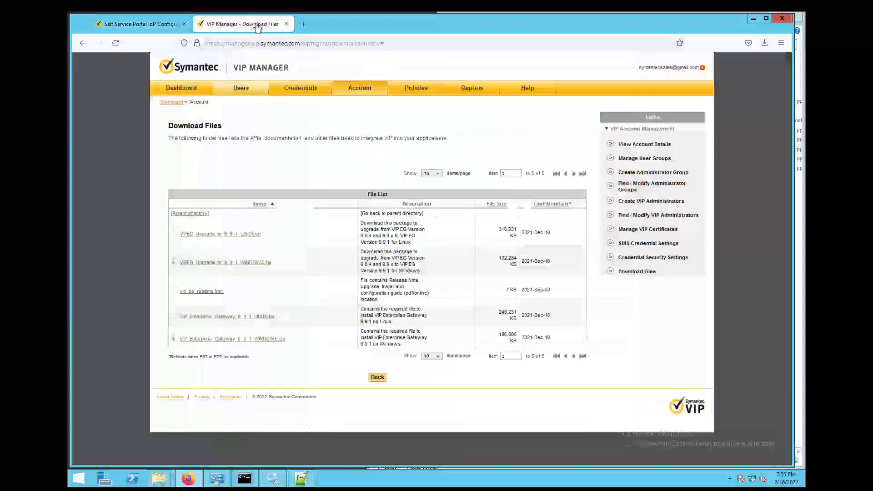
{"action": "left_click", "coordinate": [651, 274]}
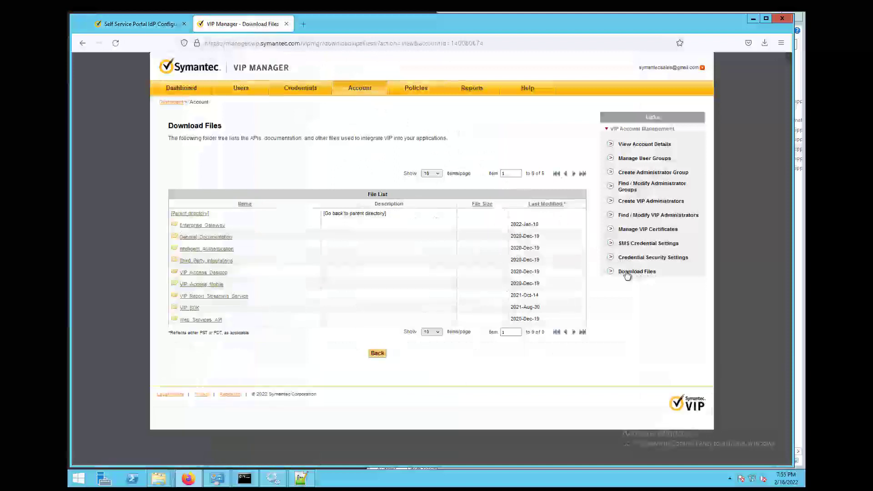
{"action": "left_click", "coordinate": [214, 227]}
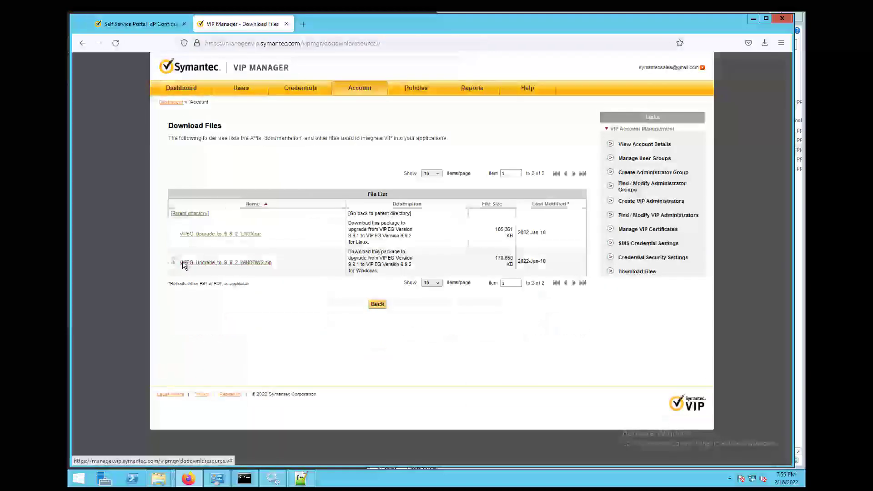
{"action": "left_click", "coordinate": [236, 266]}
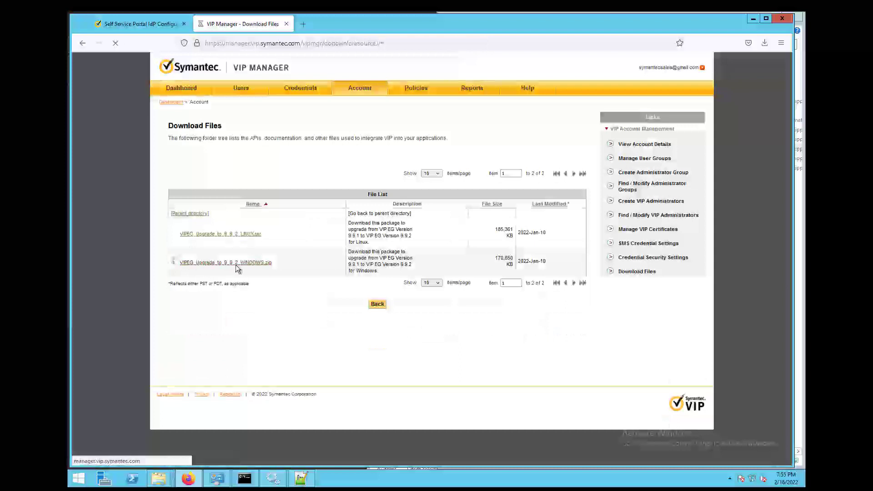
{"action": "left_click", "coordinate": [359, 268]}
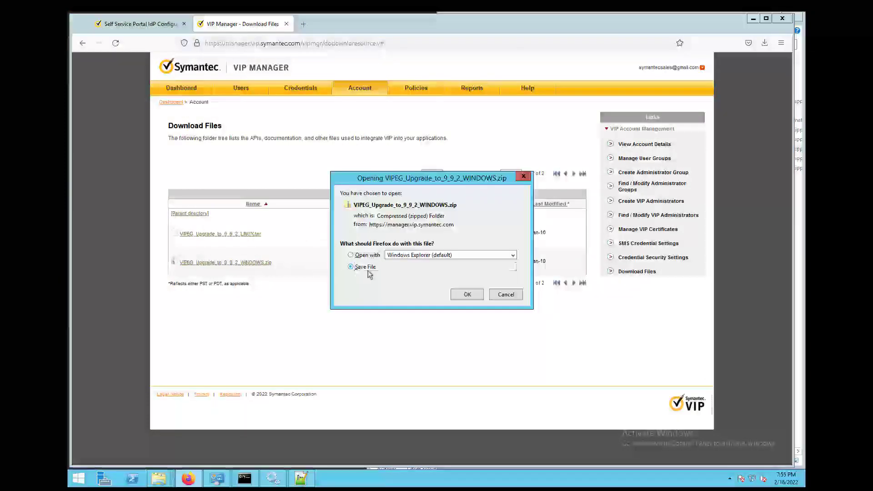
{"action": "left_click", "coordinate": [468, 293]}
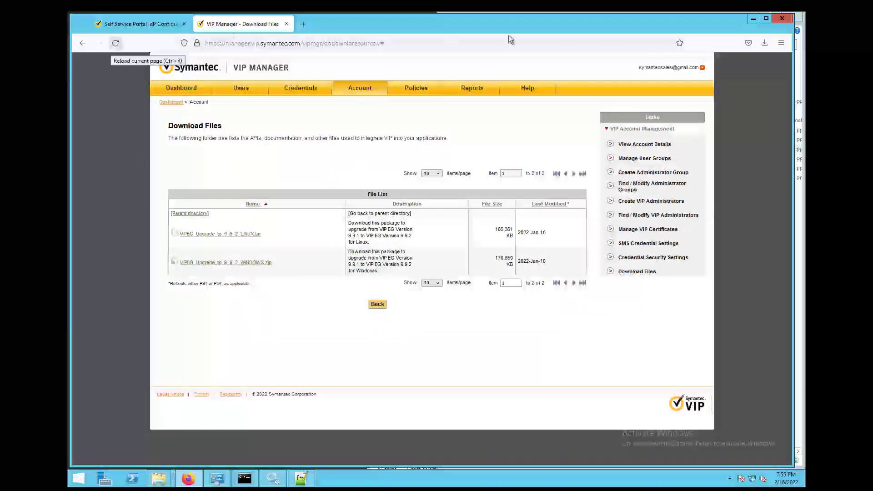
- Extract the downloaded VIPEG_Upgrade_to_9_9_2_WINDOWS.zip in Downloads
{"action": "left_click", "coordinate": [764, 44]}
{"action": "left_click", "coordinate": [758, 68]}
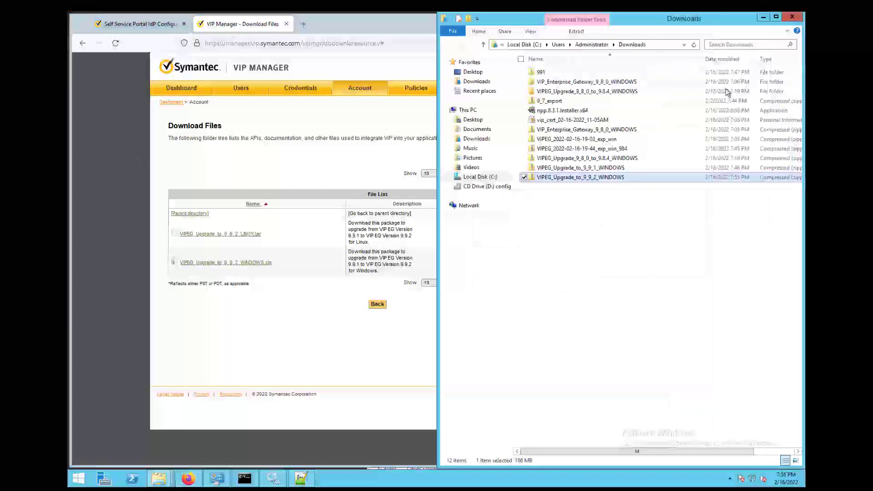
{"action": "right_click", "coordinate": [592, 177]}
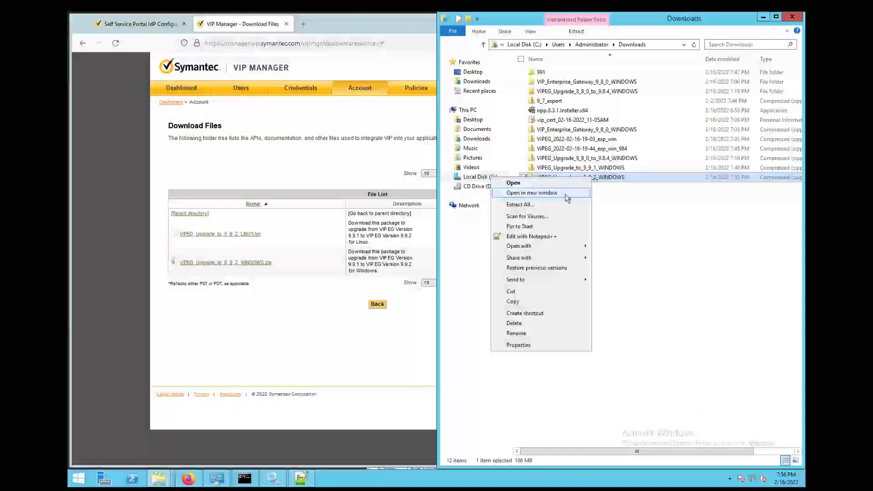
{"action": "left_click", "coordinate": [549, 205]}
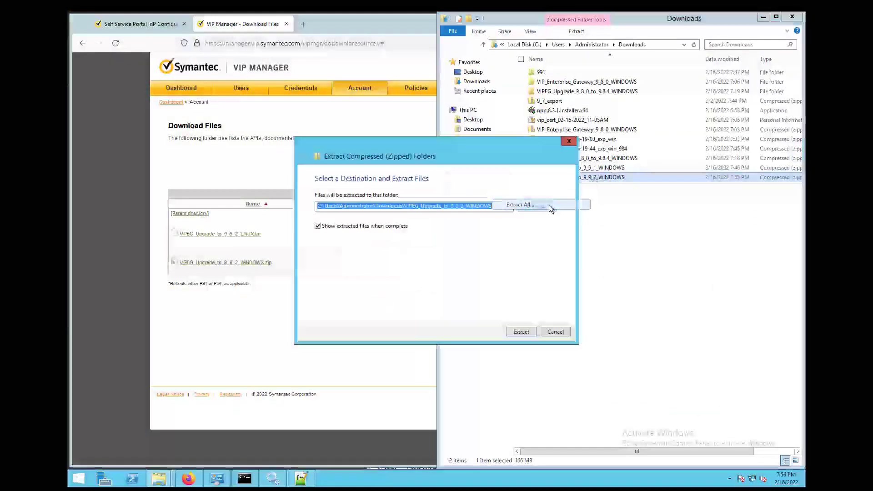
{"action": "left_click", "coordinate": [521, 332]}
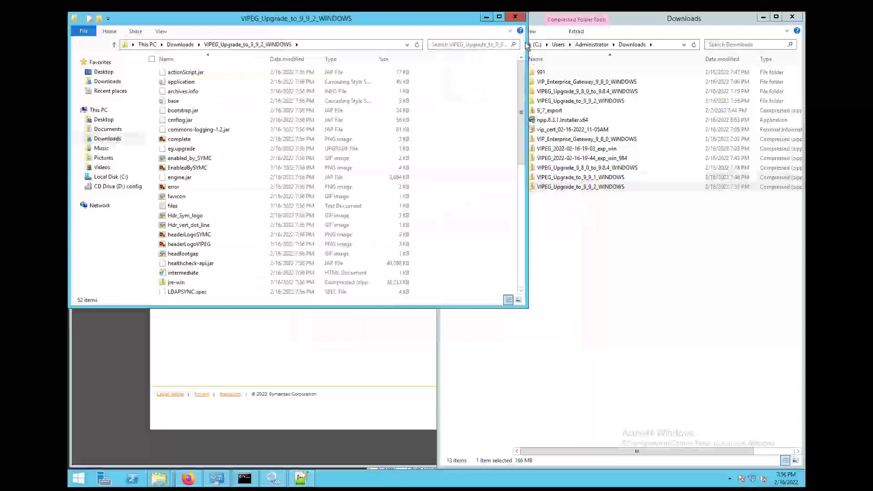
- Rename the extracted upgrade folder to 992
{"action": "left_click", "coordinate": [515, 17]}
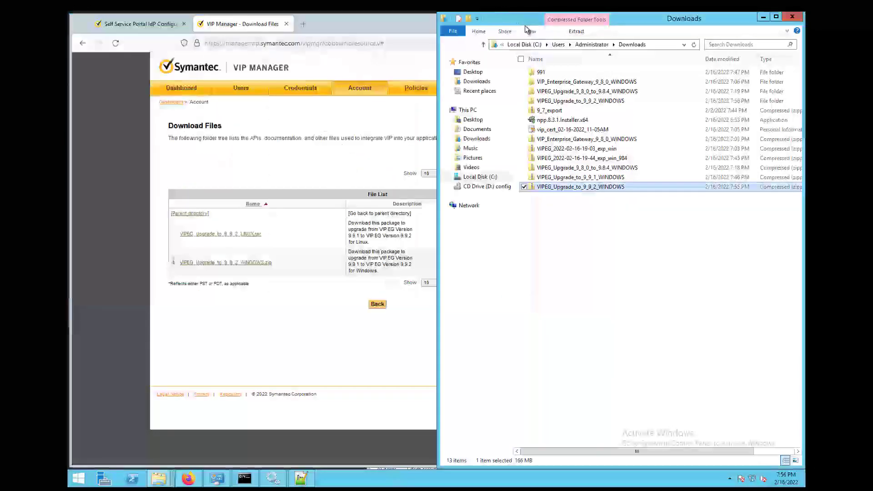
{"action": "left_click", "coordinate": [599, 103]}
{"action": "left_click", "coordinate": [624, 106]}
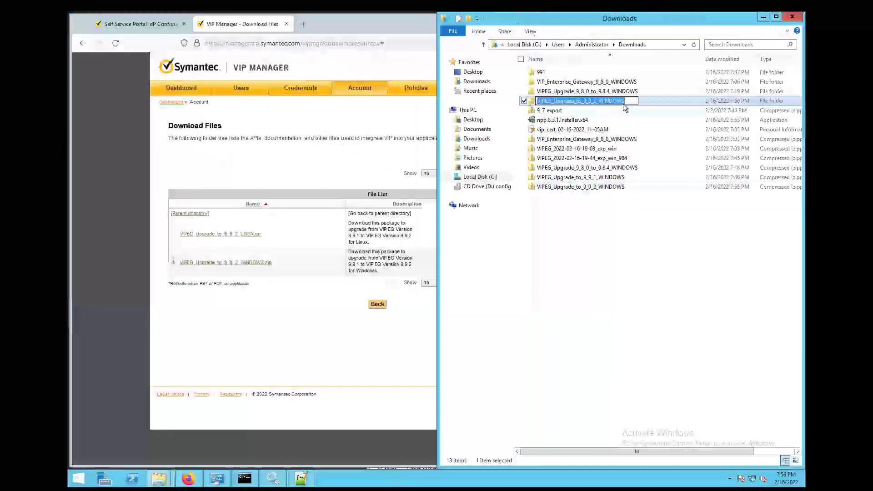
{"action": "type", "text": "992"}
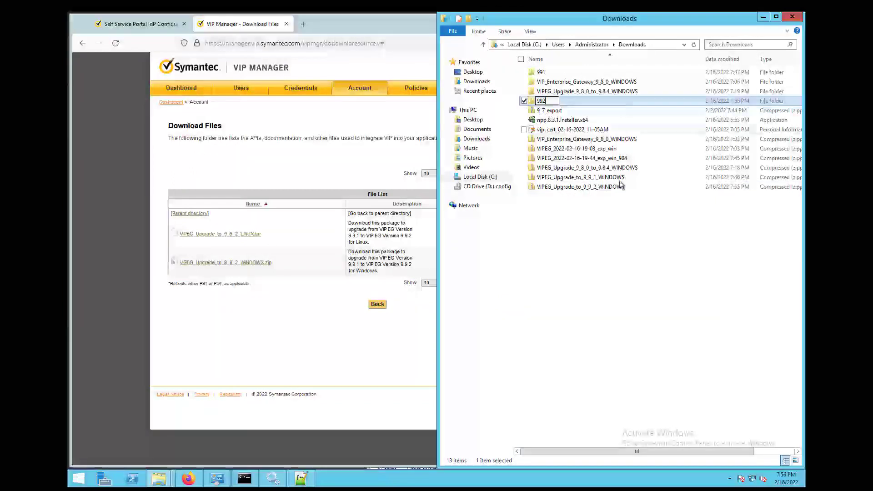
{"action": "left_click", "coordinate": [619, 214]}
- Drag the 992 folder into C:\tmp alongside 984 and 991
{"action": "left_click_drag", "start_coordinate": [609, 17], "coordinate": [656, 17]}
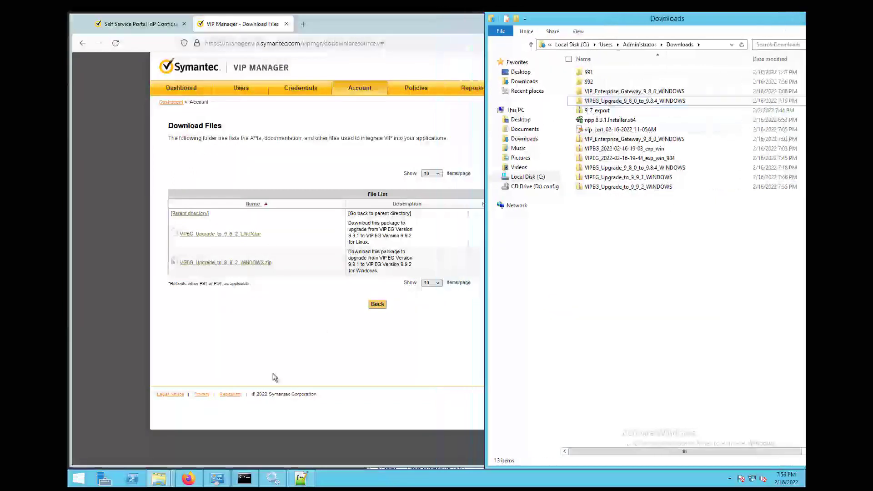
{"action": "mouse_move", "coordinate": [163, 479]}
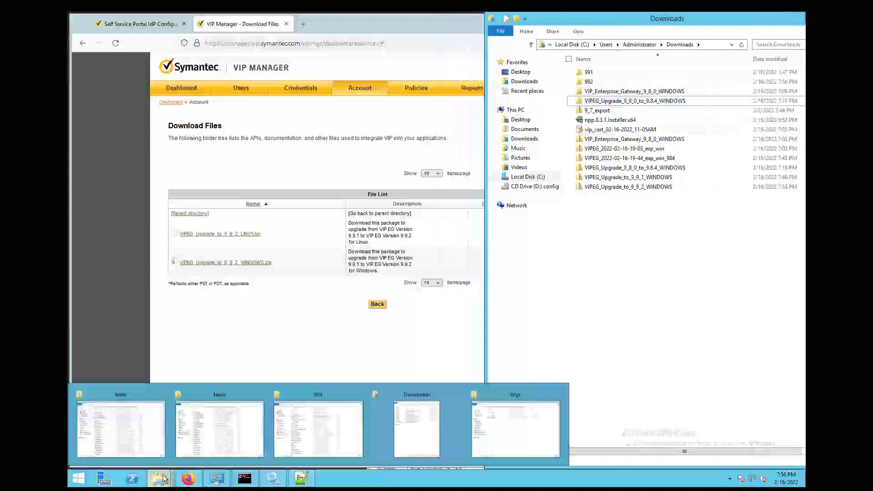
{"action": "left_click", "coordinate": [236, 438]}
{"action": "left_click_drag", "start_coordinate": [543, 140], "coordinate": [260, 71]}
{"action": "left_click", "coordinate": [132, 235]}
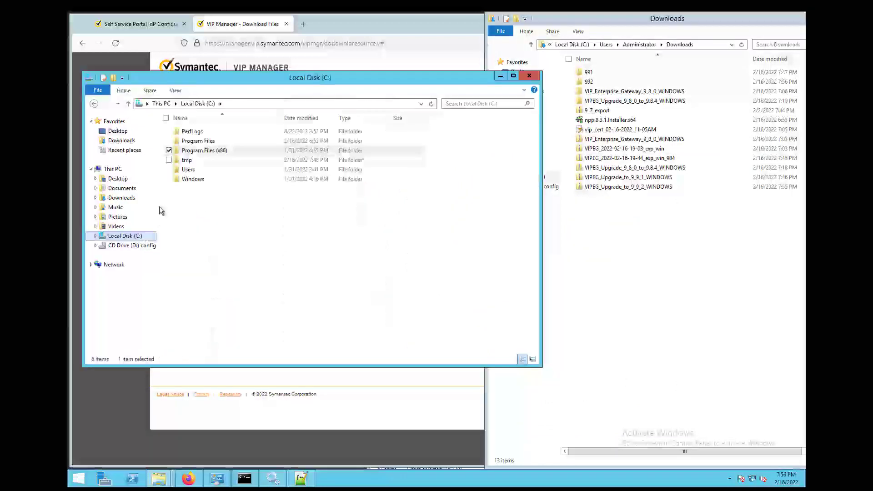
{"action": "double_click", "coordinate": [186, 160]}
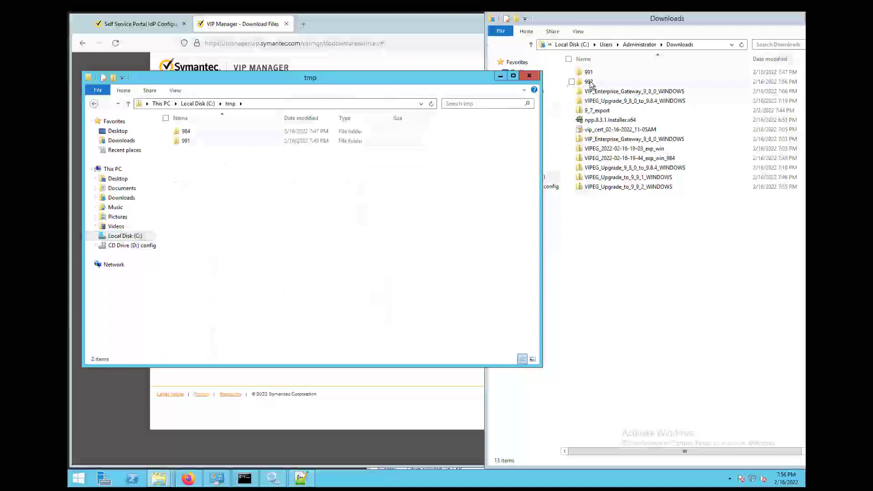
{"action": "left_click_drag", "start_coordinate": [588, 82], "coordinate": [288, 196]}
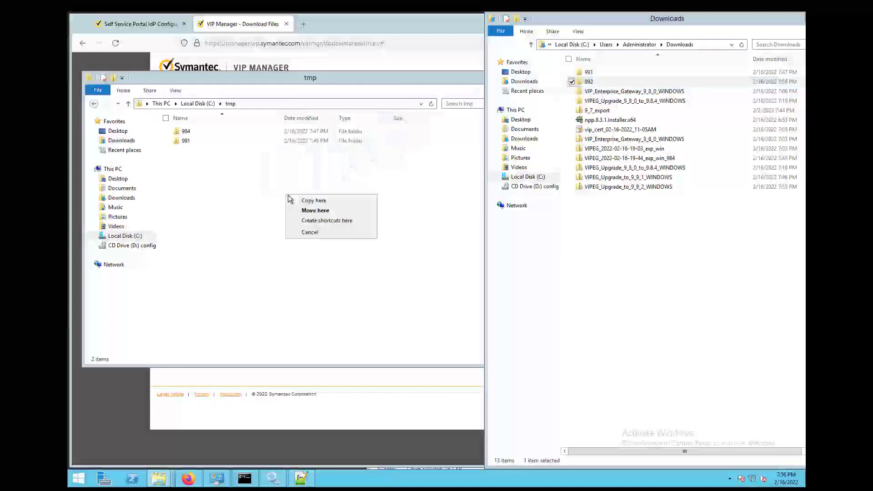
{"action": "left_click", "coordinate": [313, 208]}
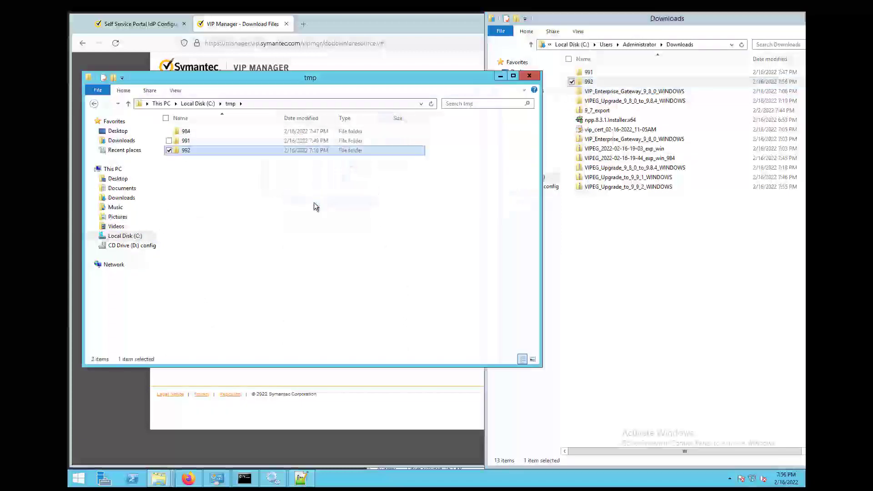
{"action": "left_click", "coordinate": [636, 349]}
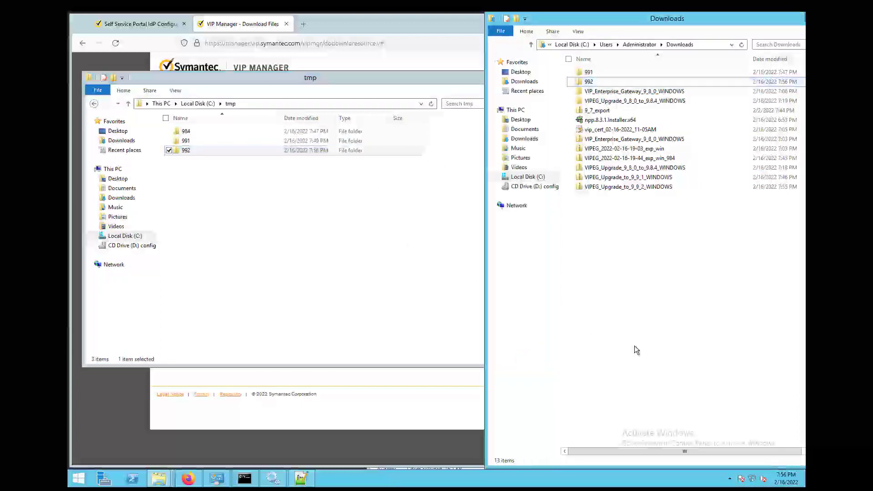
- Rename actionScript.jar in the gateway's tools folder to actionScript.jar_991
{"action": "left_click", "coordinate": [535, 181]}
{"action": "double_click", "coordinate": [612, 91]}
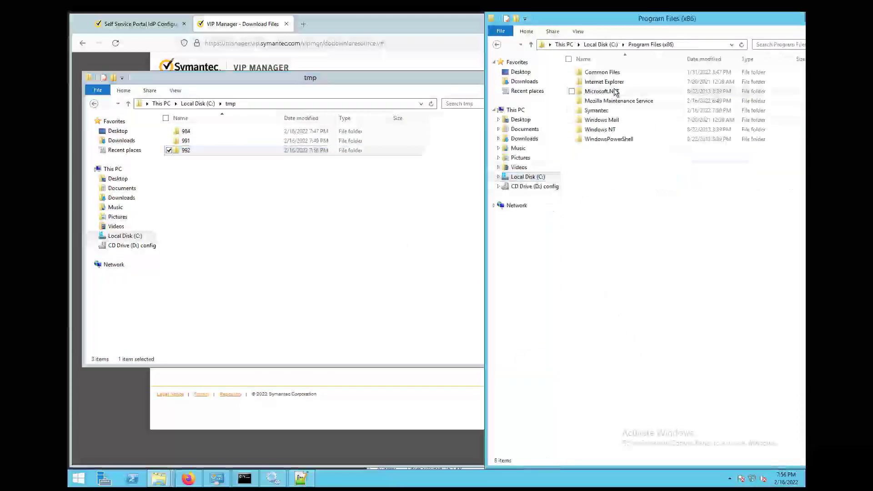
{"action": "double_click", "coordinate": [606, 112]}
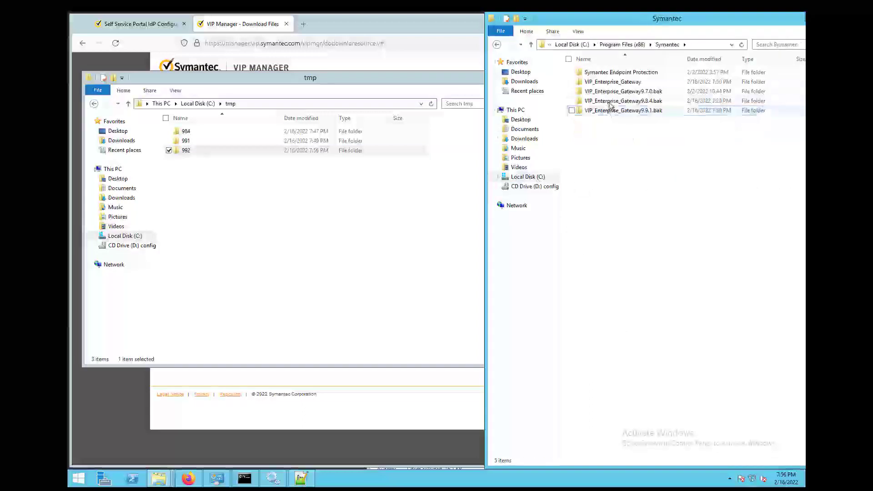
{"action": "double_click", "coordinate": [621, 83]}
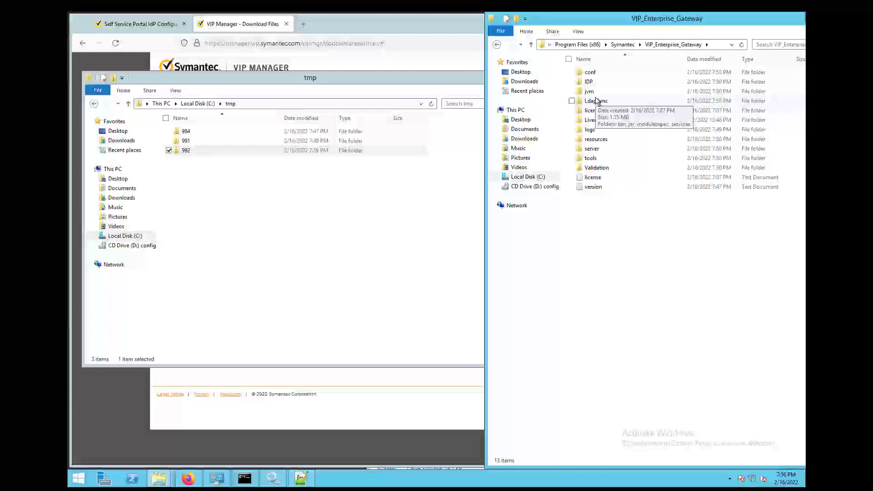
{"action": "double_click", "coordinate": [590, 158]}
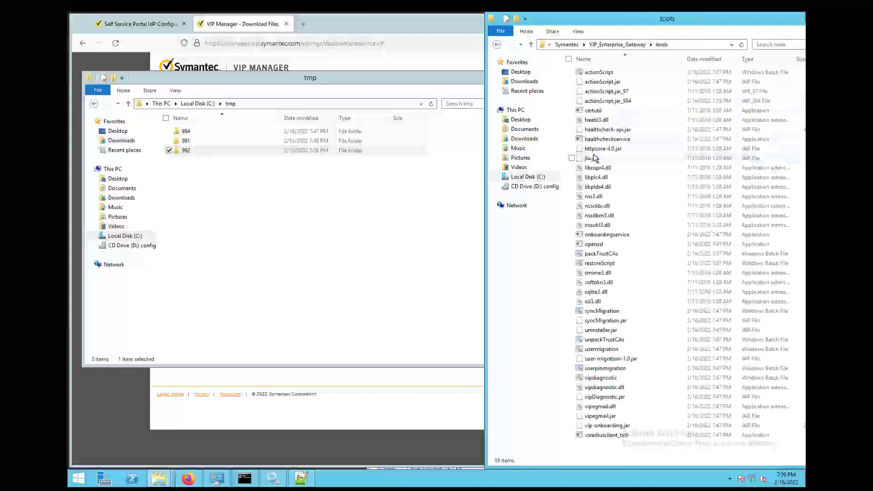
{"action": "left_click", "coordinate": [615, 83]}
{"action": "left_click", "coordinate": [630, 82]}
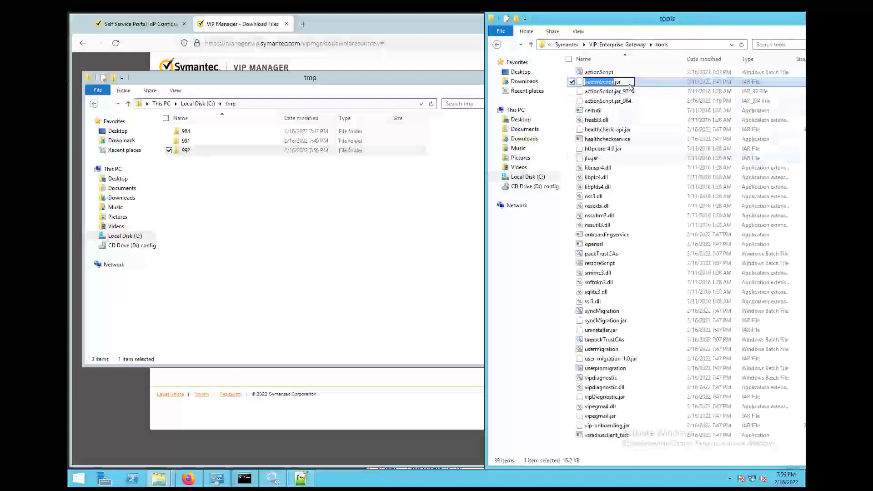
{"action": "left_click", "coordinate": [630, 82]}
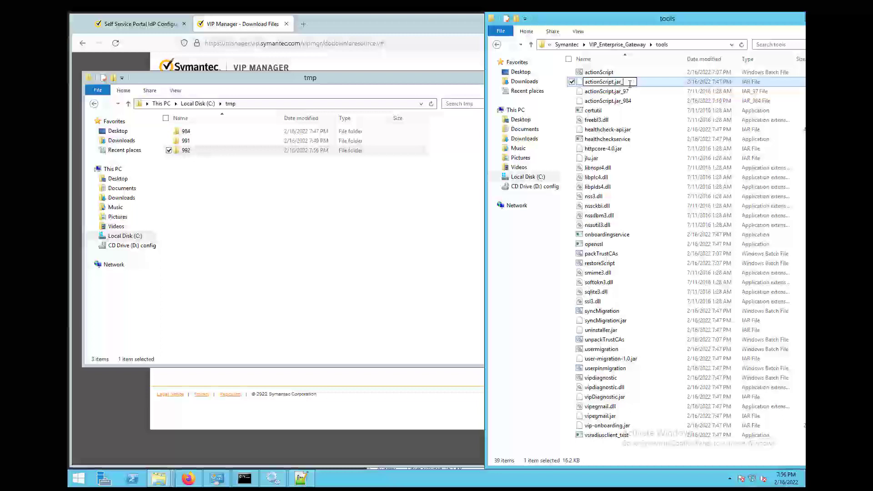
{"action": "type", "text": "_991"}
{"action": "key", "text": "Return"}
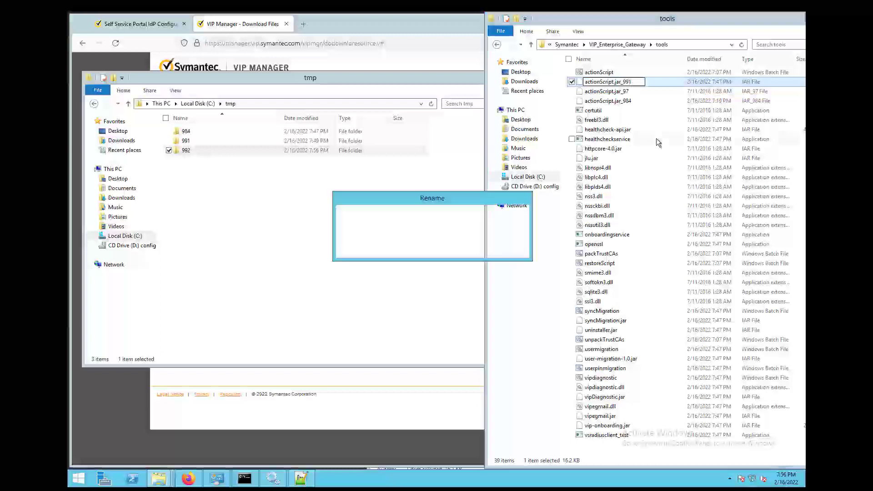
{"action": "left_click", "coordinate": [475, 249]}
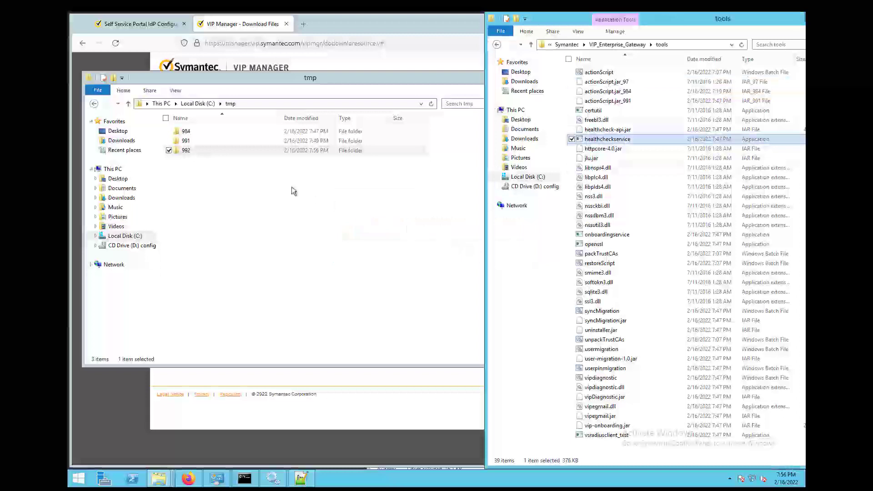
- Copy the new actionScript.jar from C:\tmp\992 into the tools folder
{"action": "left_click", "coordinate": [184, 151]}
{"action": "double_click", "coordinate": [183, 155]}
{"action": "left_click_drag", "start_coordinate": [200, 132], "coordinate": [635, 121]}
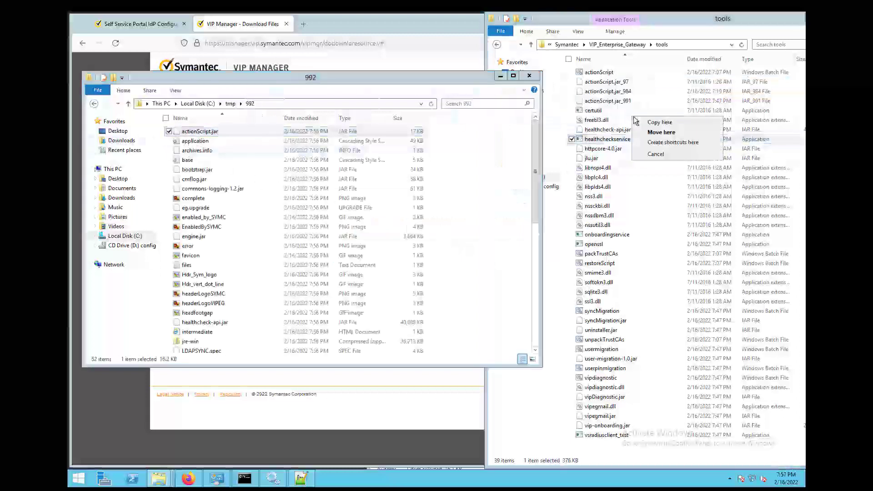
{"action": "left_click", "coordinate": [660, 124]}
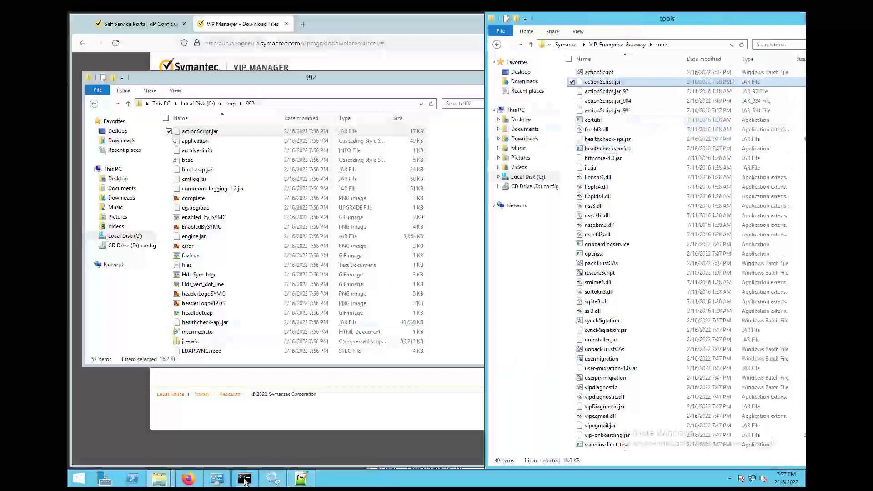
- Rerun the previous upgrade command as actionScript.bat C:\tmp\992 9.9.2
{"action": "left_click", "coordinate": [244, 480]}
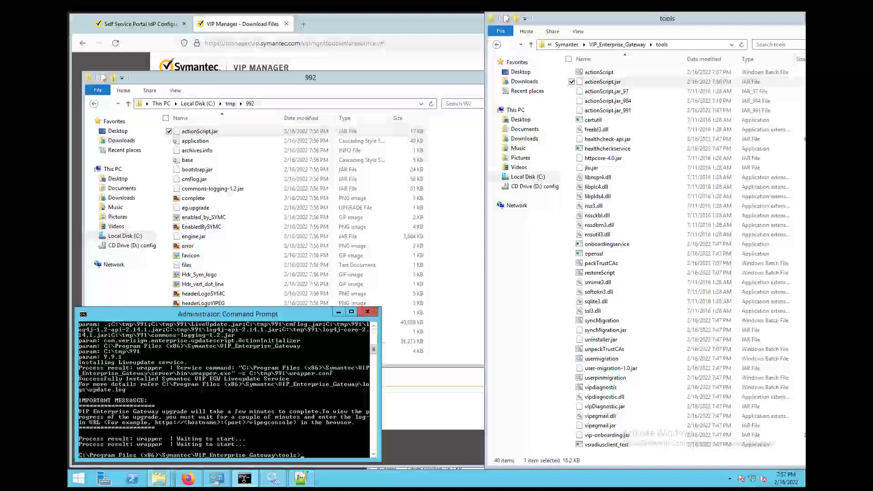
{"action": "left_click_drag", "start_coordinate": [305, 312], "coordinate": [301, 273]}
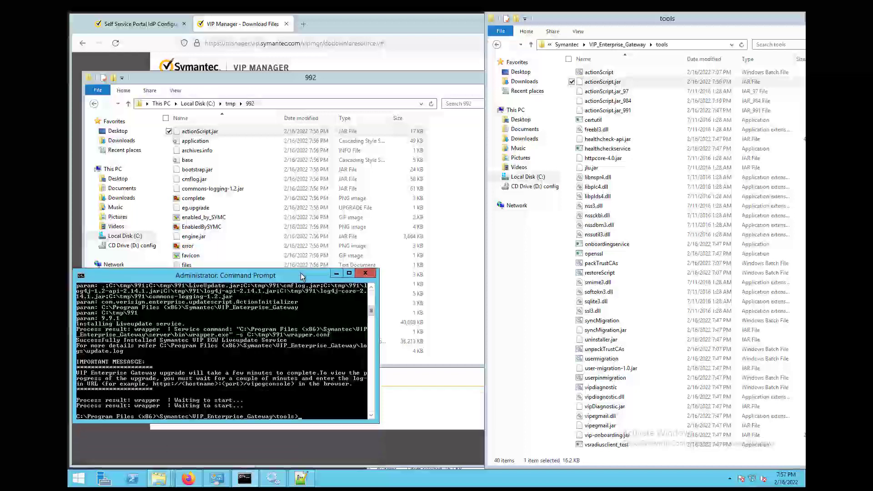
{"action": "key", "text": "Up"}
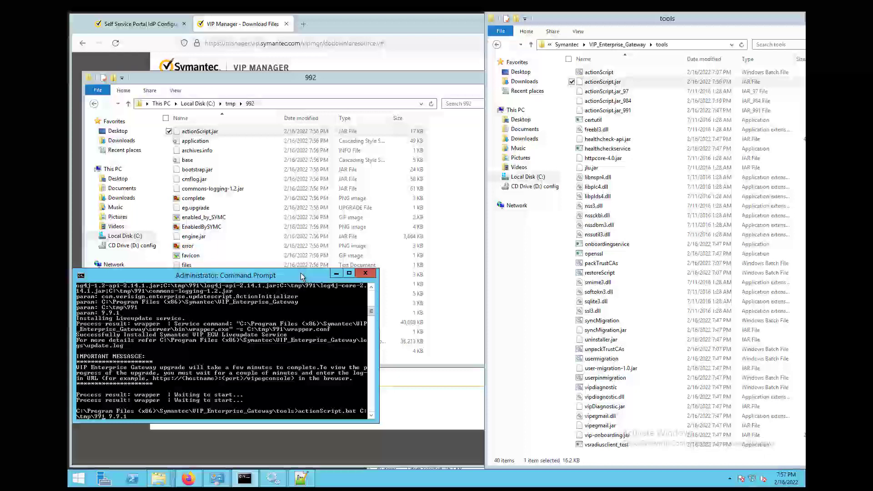
{"action": "key", "text": "BackSpace"}
{"action": "type", "text": "2"}
{"action": "key", "text": "Return"}
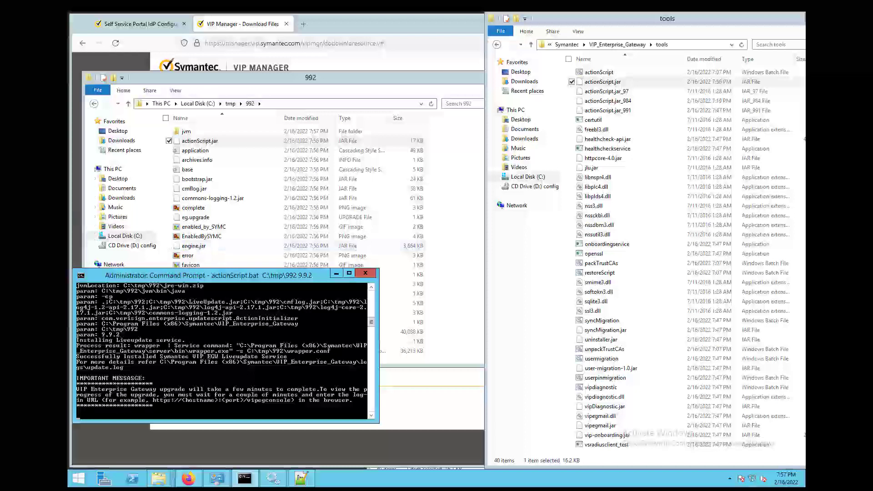
- Reload the Download Files and gateway console tabs, retrying until Upgrade In Progress appears
{"action": "left_click", "coordinate": [281, 448]}
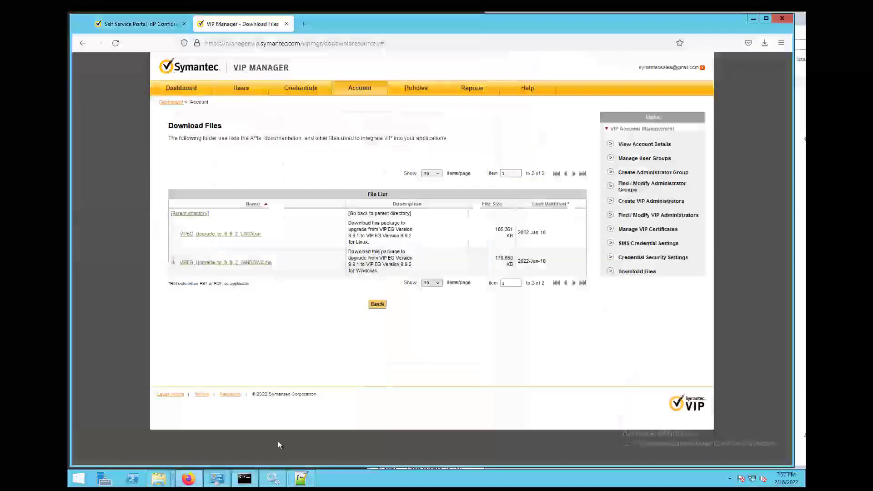
{"action": "left_click", "coordinate": [116, 44]}
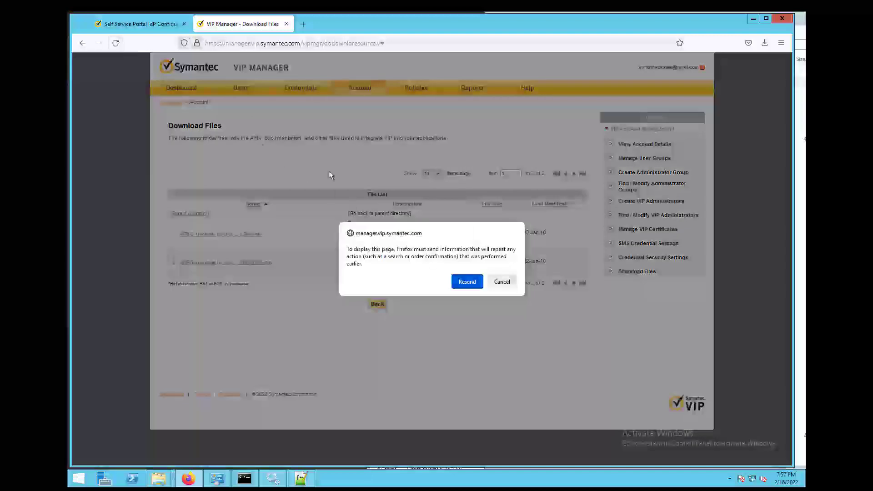
{"action": "left_click", "coordinate": [144, 25]}
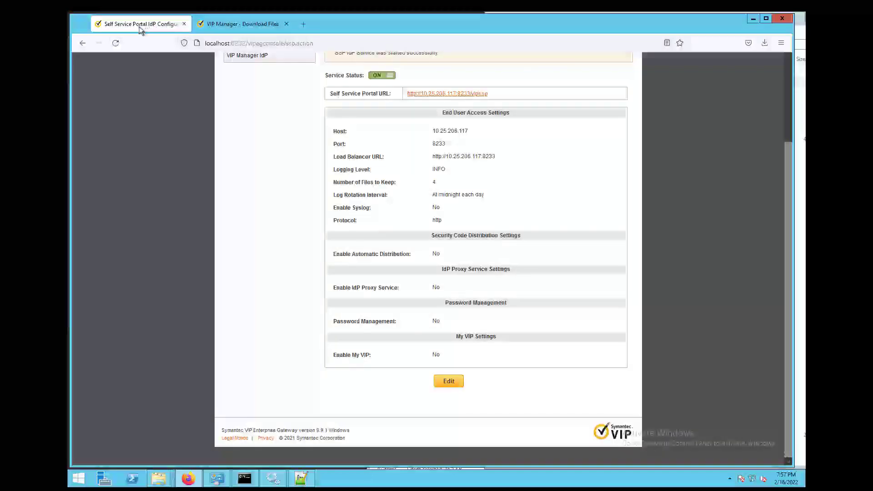
{"action": "left_click", "coordinate": [115, 43]}
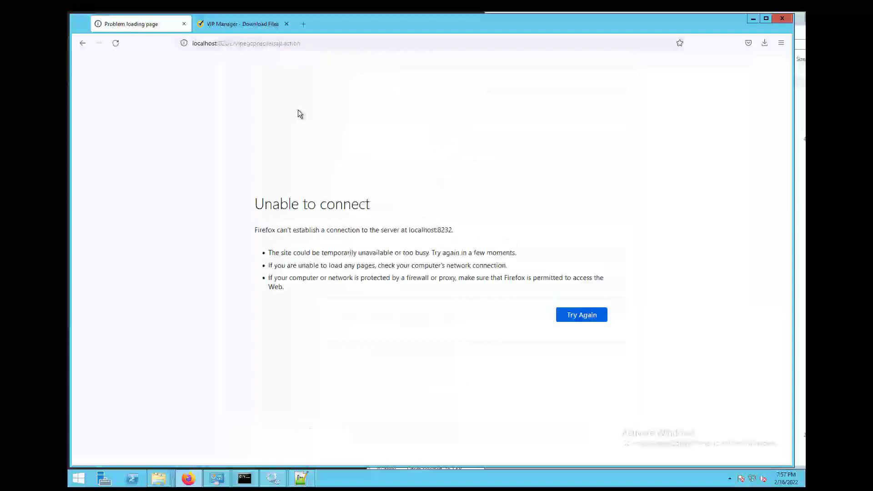
{"action": "left_click", "coordinate": [581, 315]}
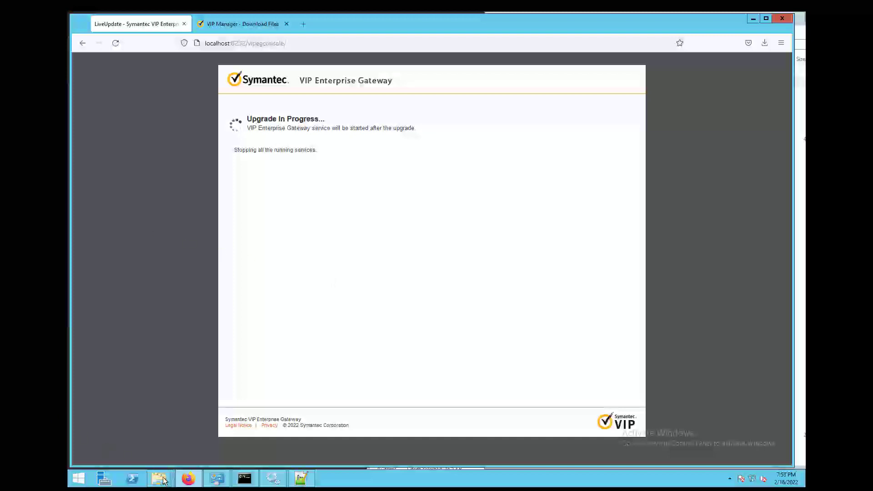
{"action": "mouse_move", "coordinate": [164, 481]}
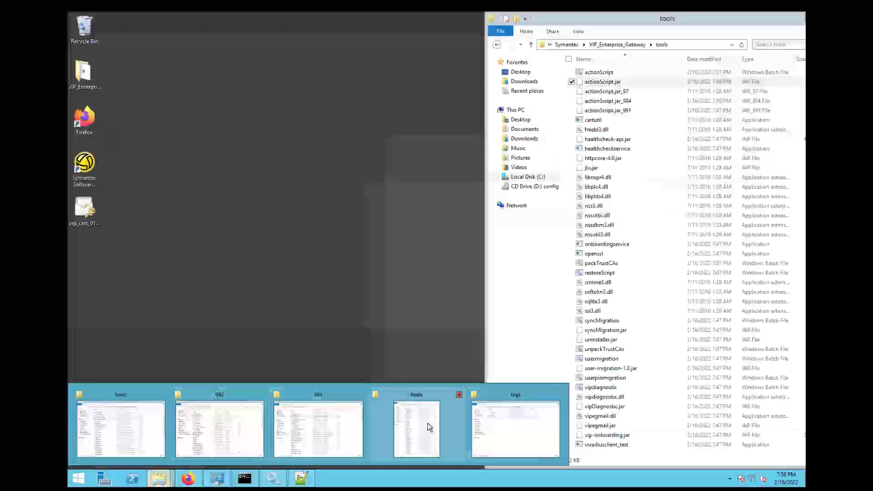
- In File Explorer, navigate to C:\Program Files (x86)\Symantec
{"action": "left_click", "coordinate": [427, 423]}
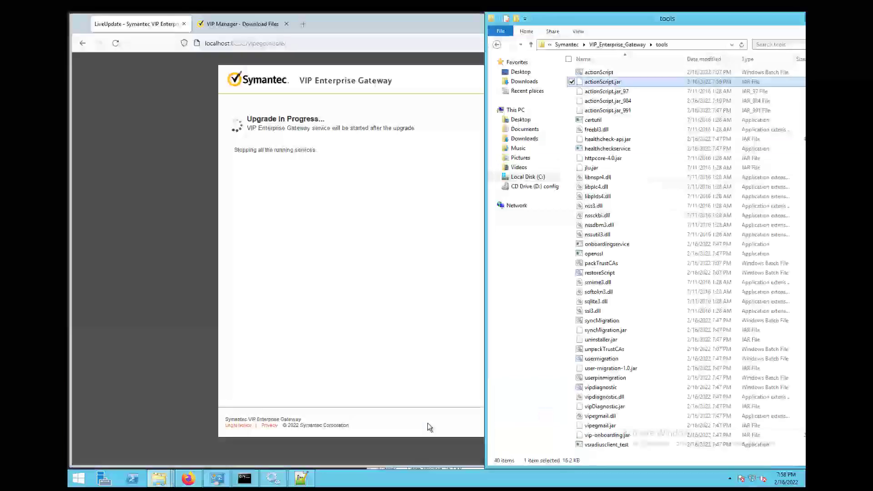
{"action": "left_click", "coordinate": [527, 176]}
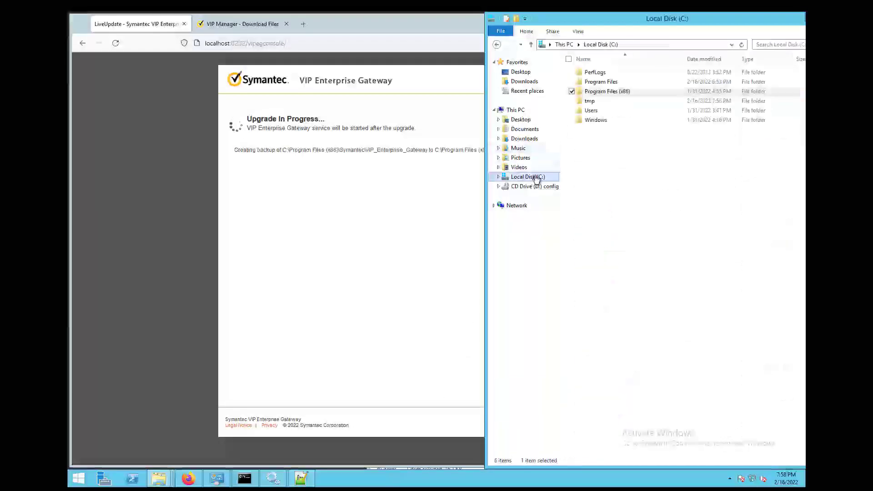
{"action": "double_click", "coordinate": [601, 81]}
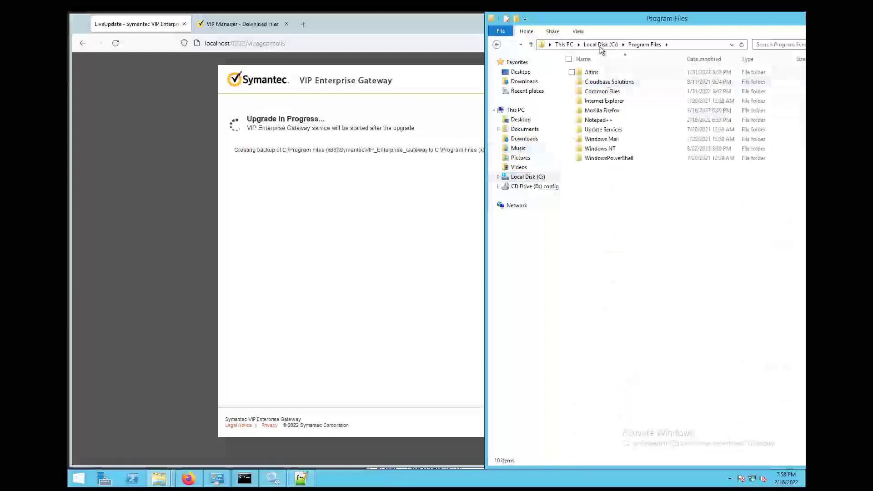
{"action": "left_click", "coordinate": [601, 46]}
{"action": "double_click", "coordinate": [604, 91]}
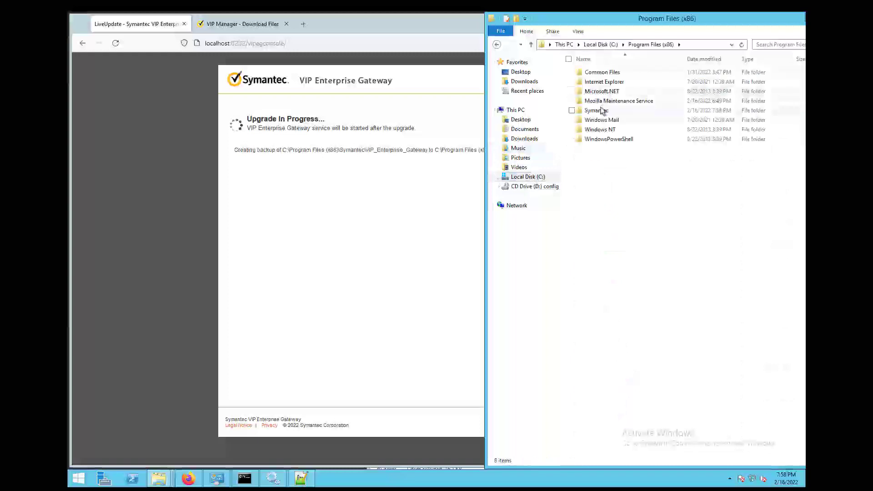
{"action": "left_click", "coordinate": [600, 111]}
{"action": "double_click", "coordinate": [601, 112]}
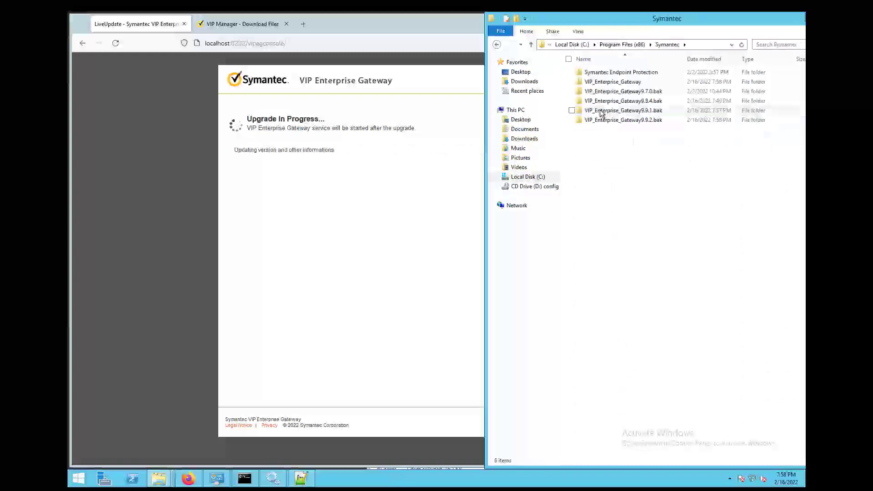
- Select the new VIP_Enterprise_Gateway9.9.2.bak backup and reload the finished upgrade page in Firefox
{"action": "left_click", "coordinate": [654, 122]}
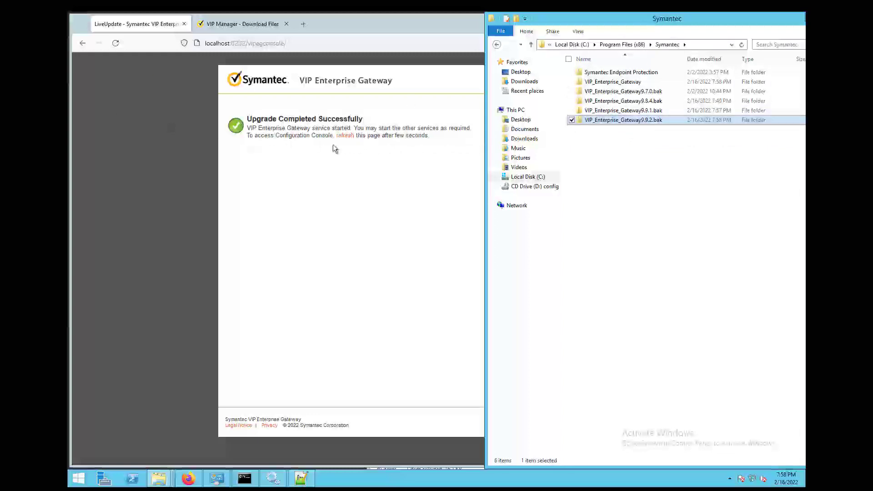
{"action": "left_click", "coordinate": [360, 148]}
{"action": "left_click", "coordinate": [348, 137]}
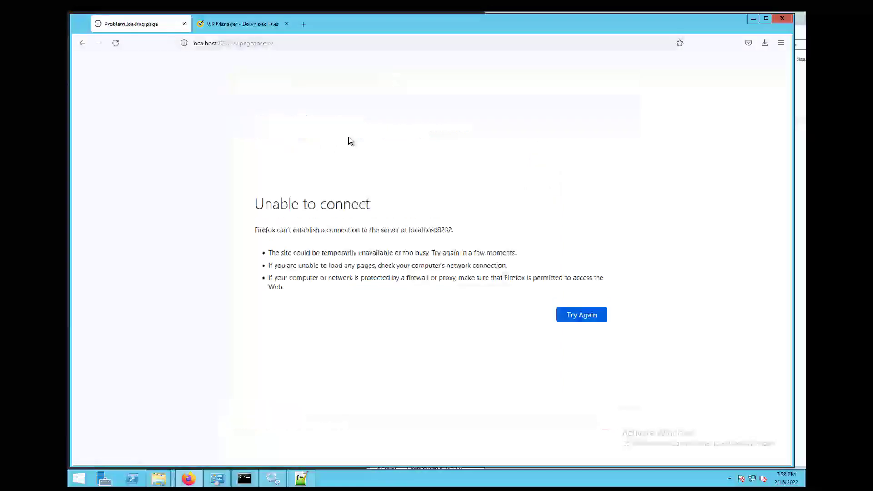
- Refresh Services to confirm Symantec VIP Enterprise Gateway is Running, then retry the console in Firefox
{"action": "left_click", "coordinate": [273, 479]}
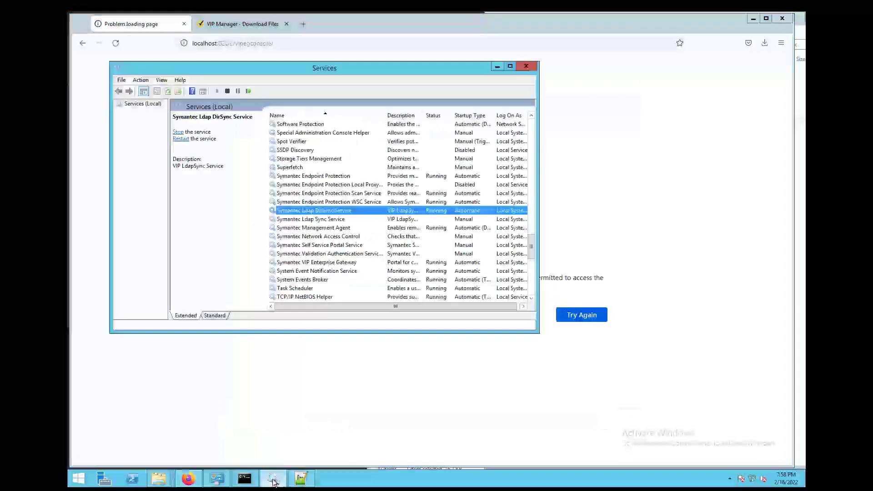
{"action": "right_click", "coordinate": [322, 254]}
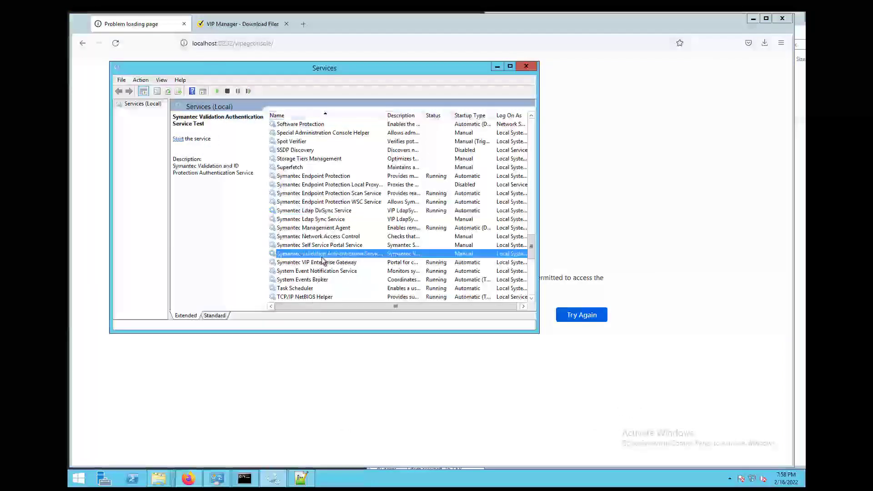
{"action": "left_click", "coordinate": [346, 327]}
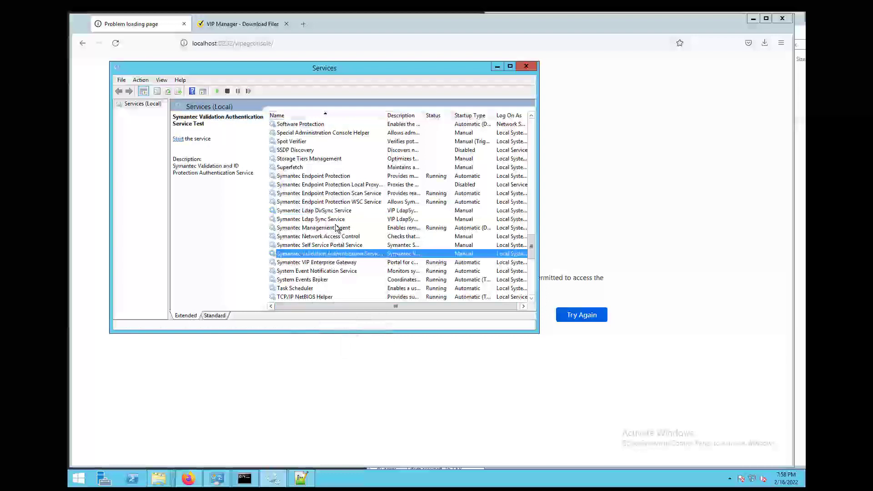
{"action": "left_click", "coordinate": [343, 262]}
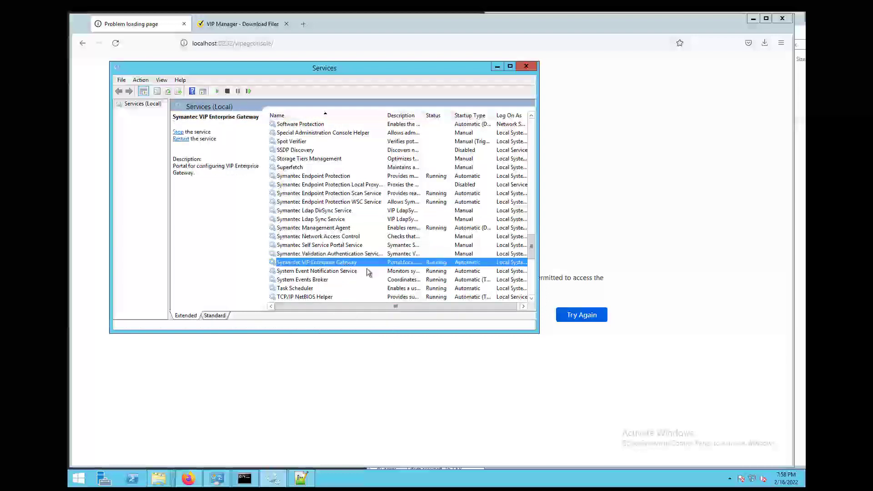
{"action": "left_click", "coordinate": [577, 316]}
{"action": "left_click", "coordinate": [577, 315]}
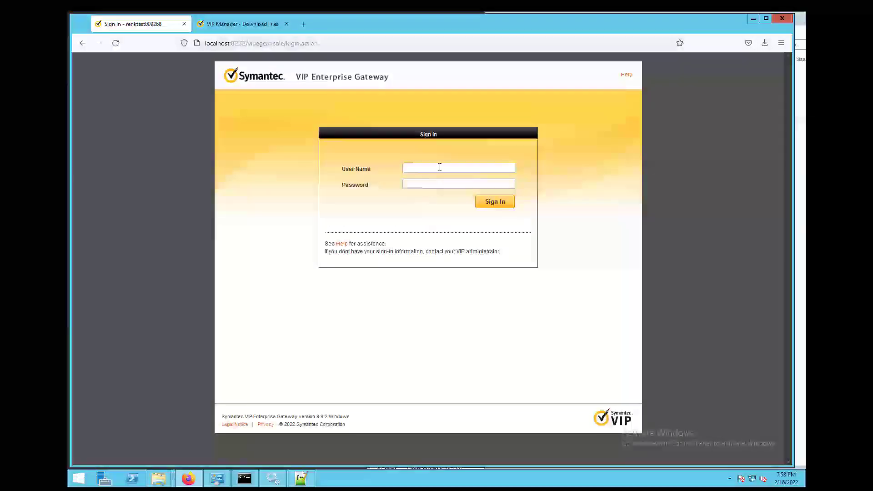
- Sign in with the saved administrator autofill login and open the User Store list
{"action": "left_click", "coordinate": [440, 168]}
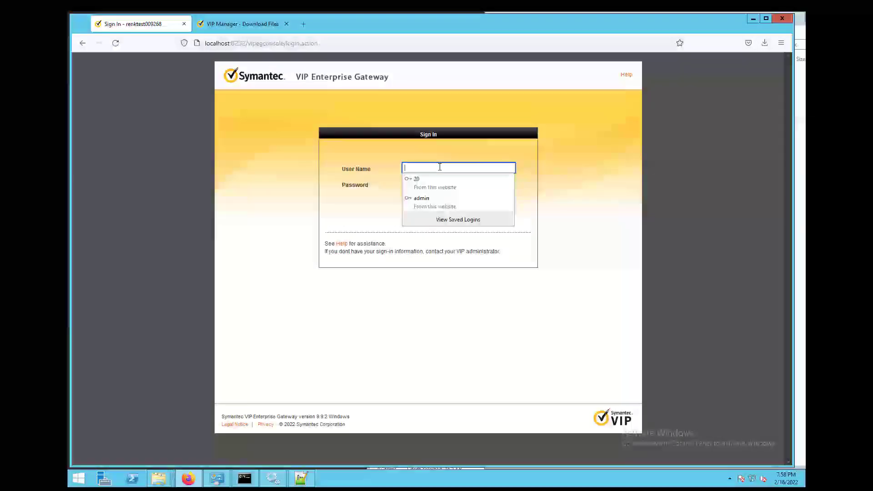
{"action": "left_click", "coordinate": [433, 203]}
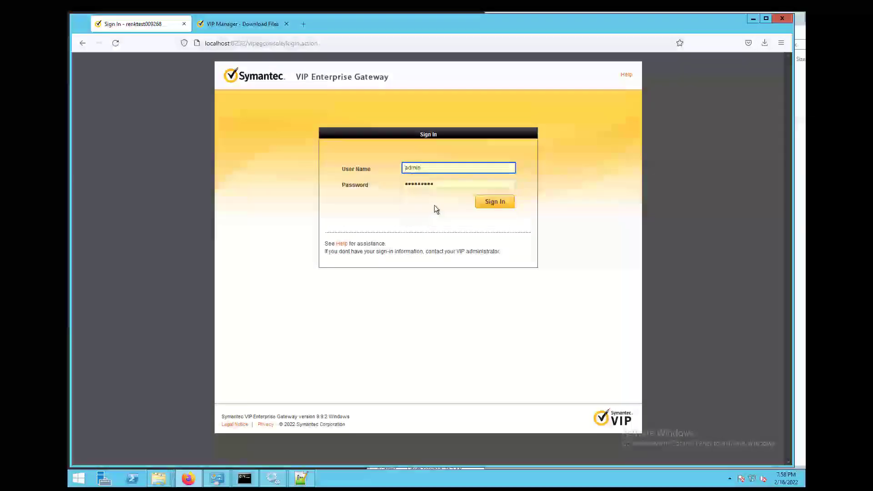
{"action": "left_click", "coordinate": [498, 204]}
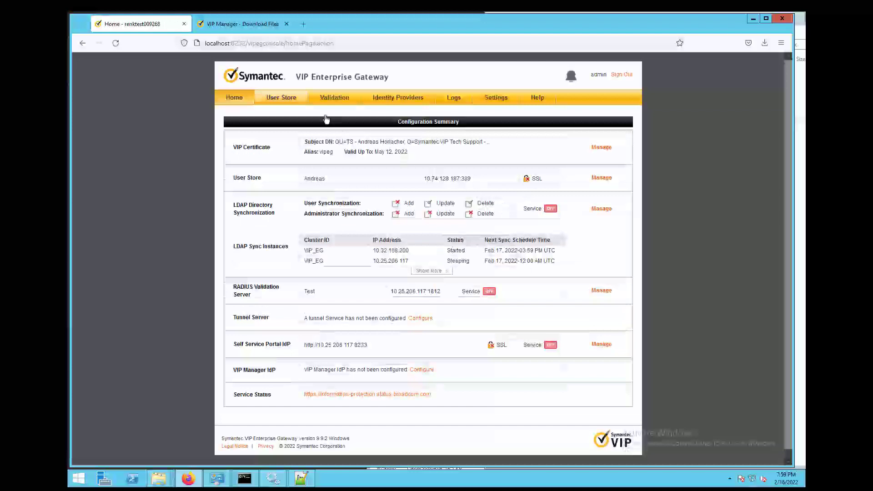
{"action": "left_click", "coordinate": [285, 98]}
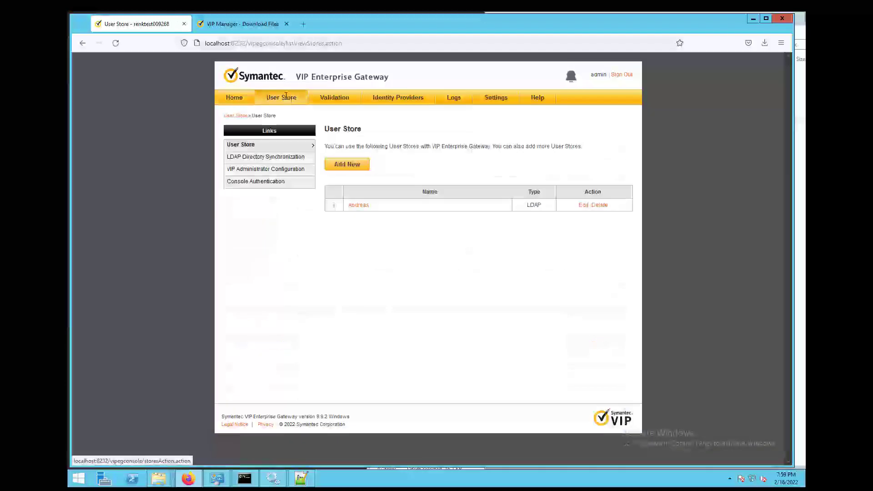
- Run an LDAP Directory Synchronization simulation, then show the RADIUS Validation Server list
{"action": "left_click", "coordinate": [275, 162]}
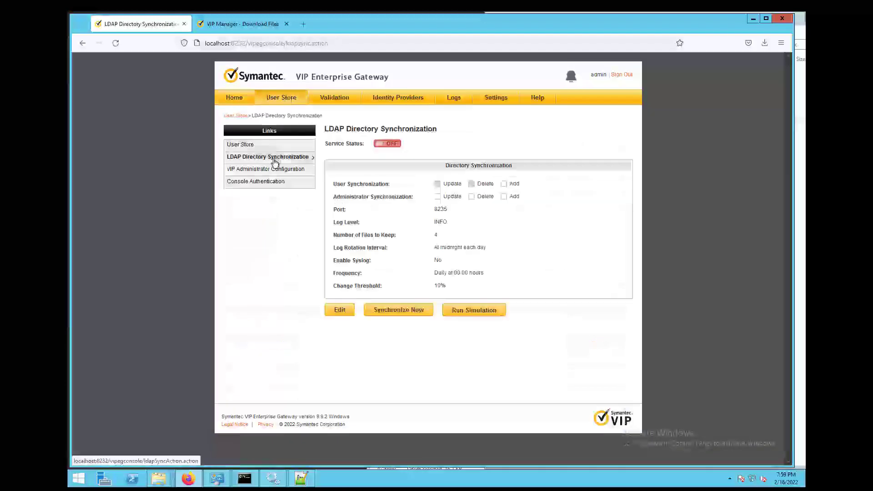
{"action": "left_click", "coordinate": [392, 144]}
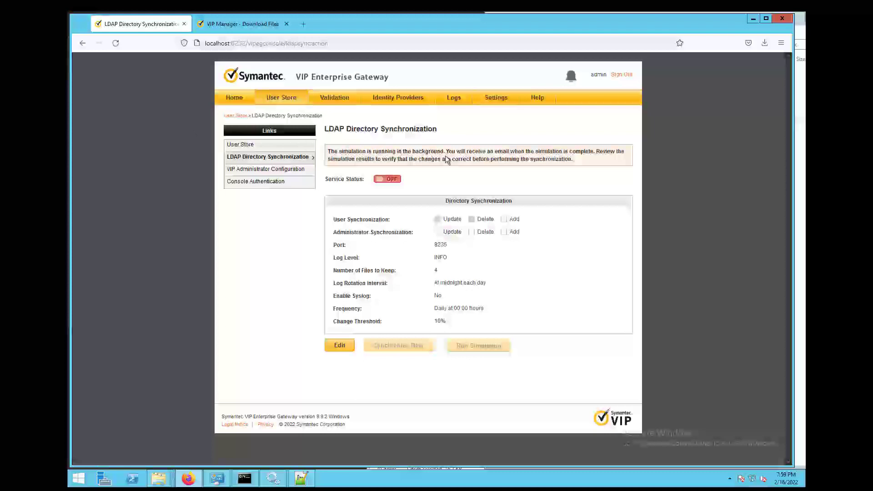
{"action": "left_click", "coordinate": [335, 99]}
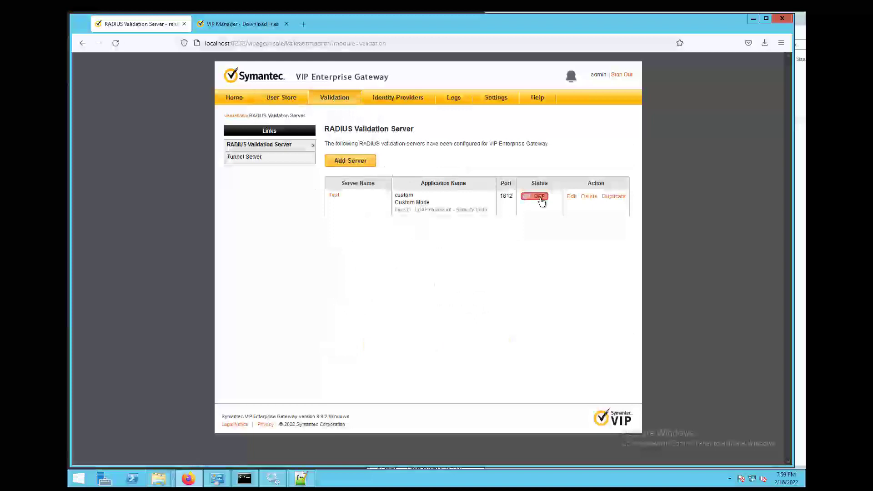
- Turn the Test RADIUS server and Self Service Portal IdP service ON, then check notifications
{"action": "left_click", "coordinate": [538, 198]}
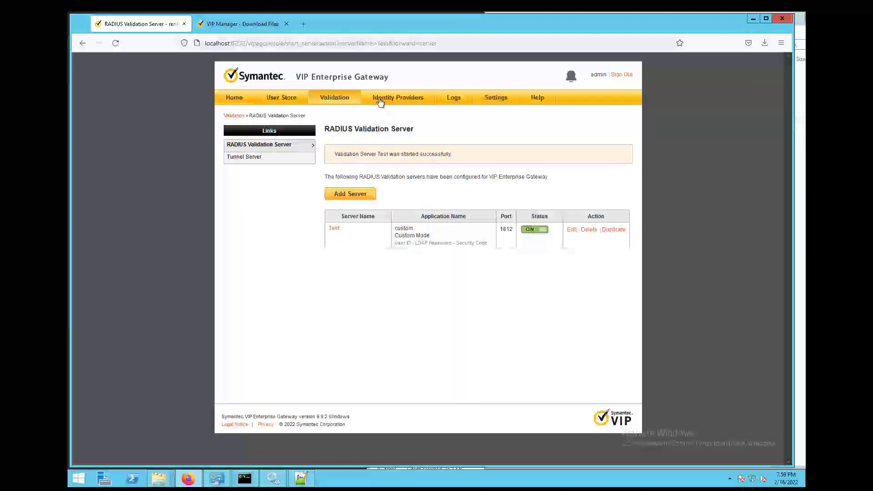
{"action": "left_click", "coordinate": [381, 99]}
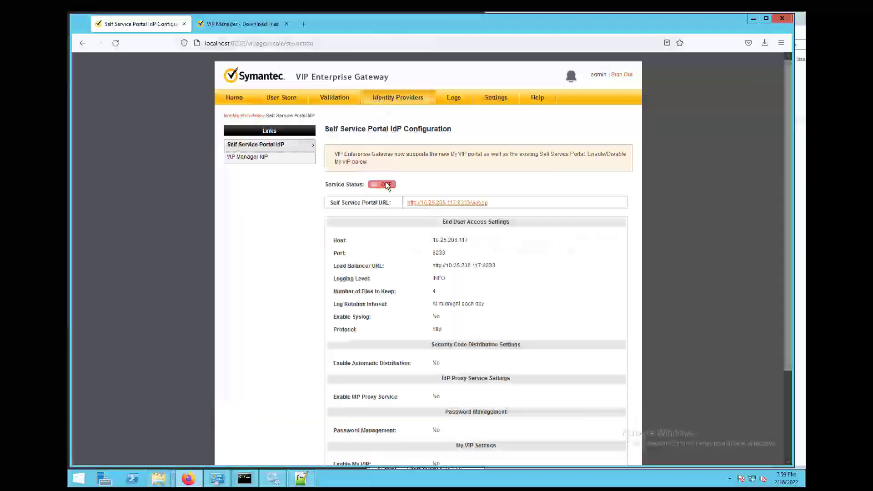
{"action": "left_click", "coordinate": [385, 184]}
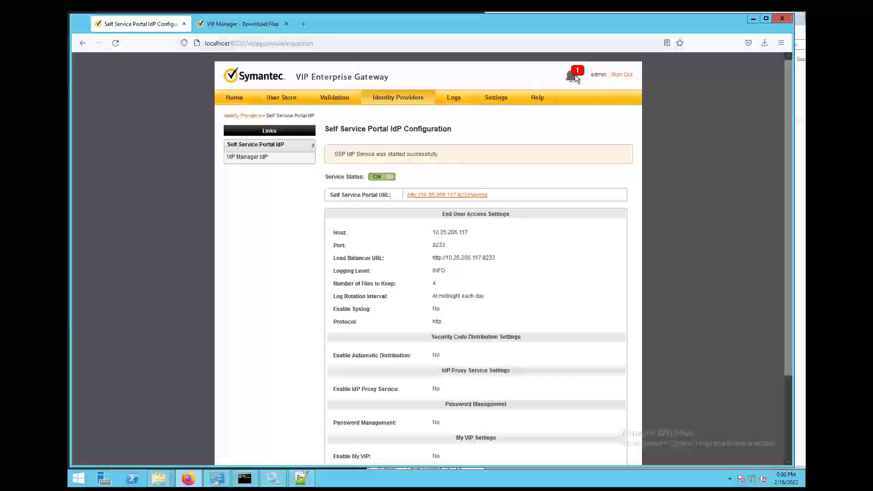
{"action": "left_click", "coordinate": [574, 78]}
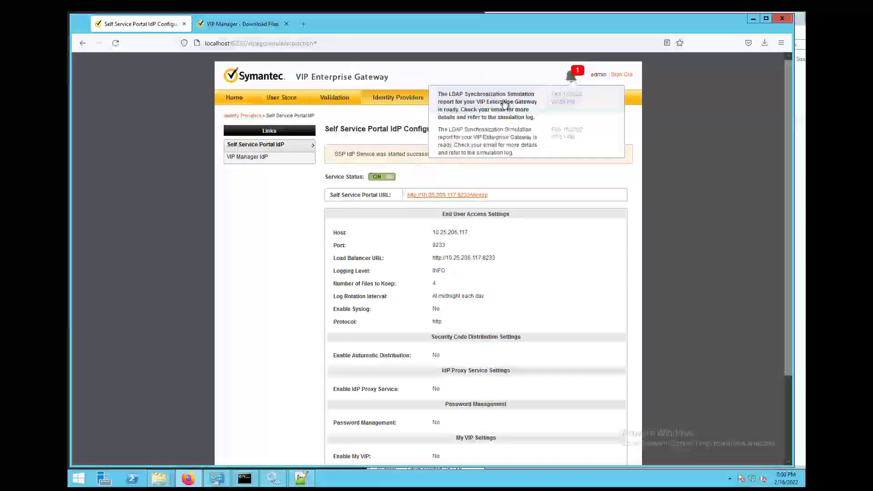
{"action": "left_click", "coordinate": [285, 96]}
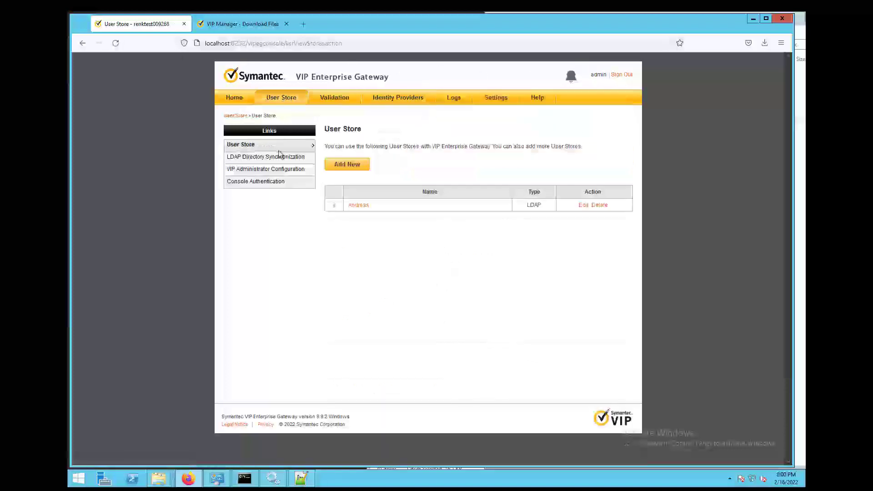
- Set LDAP Directory Synchronization service status to ON and return to the Home summary
{"action": "left_click", "coordinate": [279, 157]}
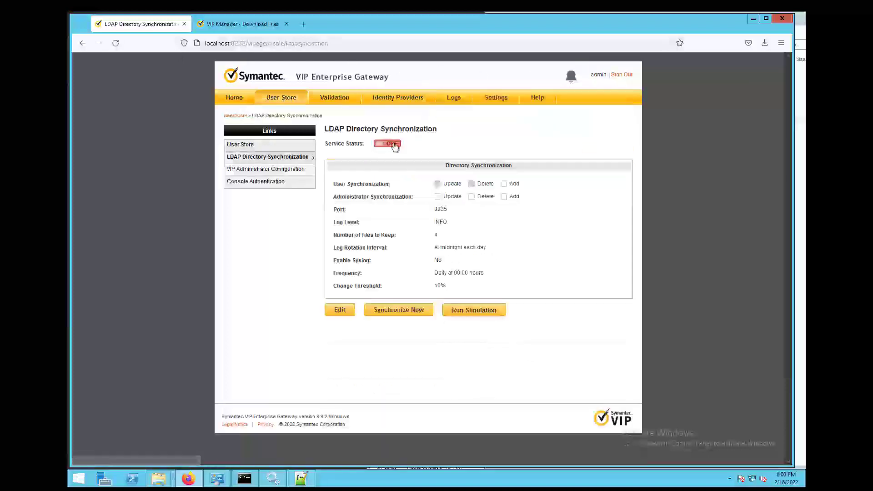
{"action": "left_click", "coordinate": [394, 144]}
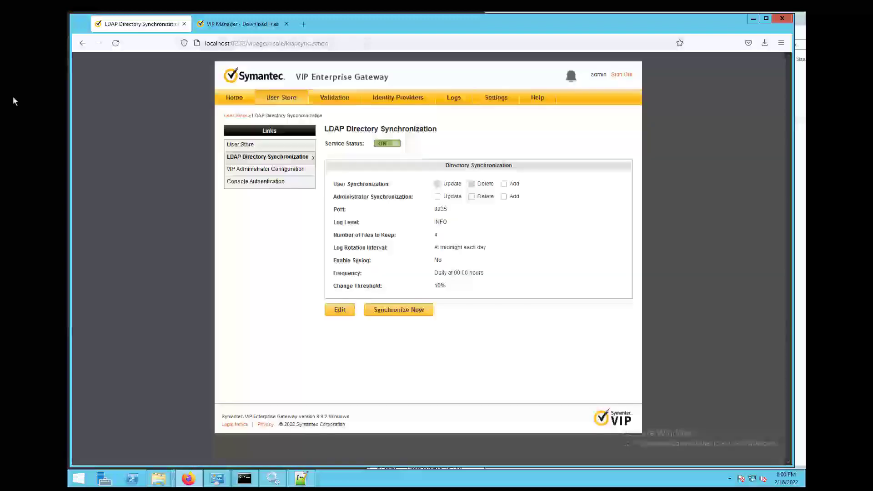
{"action": "left_click", "coordinate": [240, 98]}
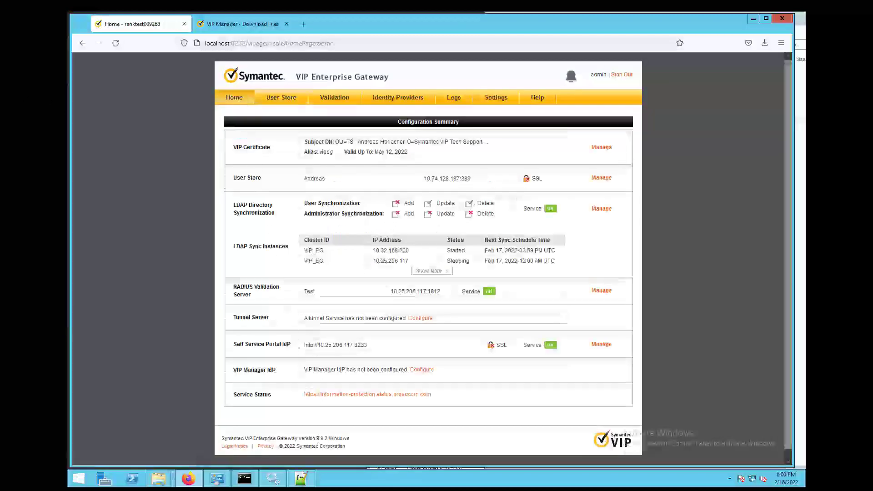
- Confirm the VIP_Enterprise_Gateway version file reads 9.9.2.21, then open the console's VIP Certificate settings
{"action": "left_click_drag", "start_coordinate": [317, 438], "coordinate": [337, 438]}
{"action": "mouse_move", "coordinate": [160, 478]}
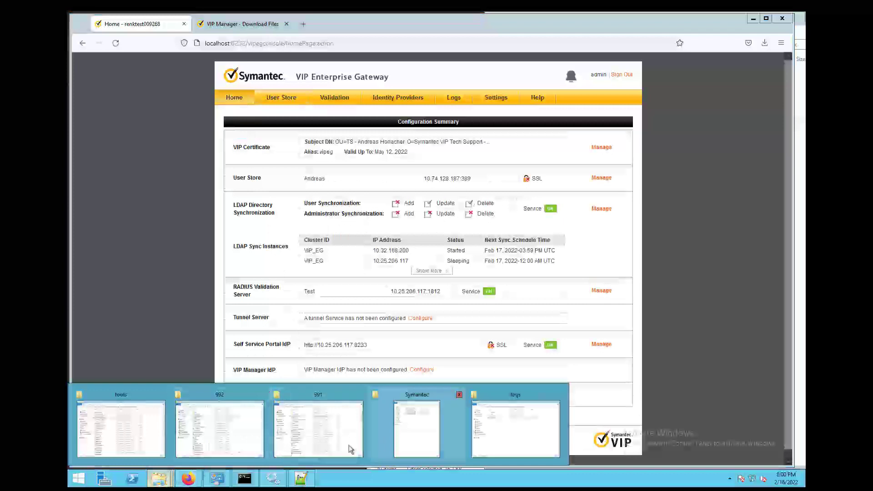
{"action": "left_click", "coordinate": [506, 419]}
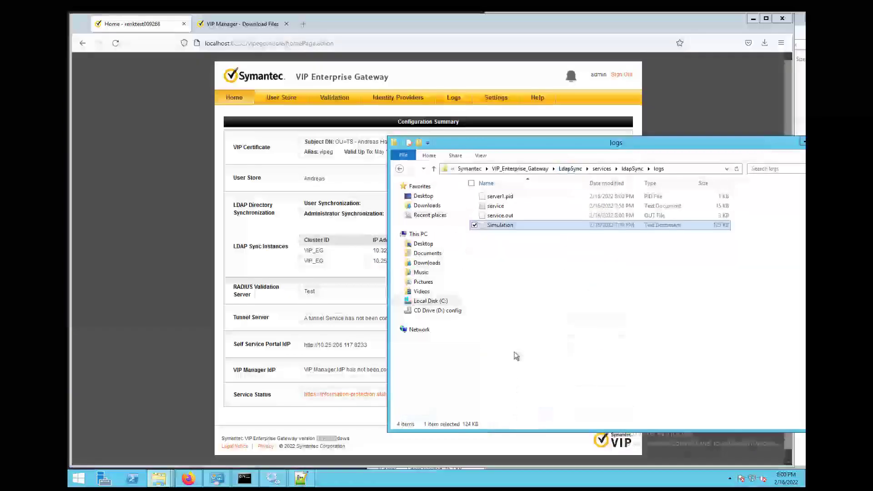
{"action": "left_click", "coordinate": [537, 171]}
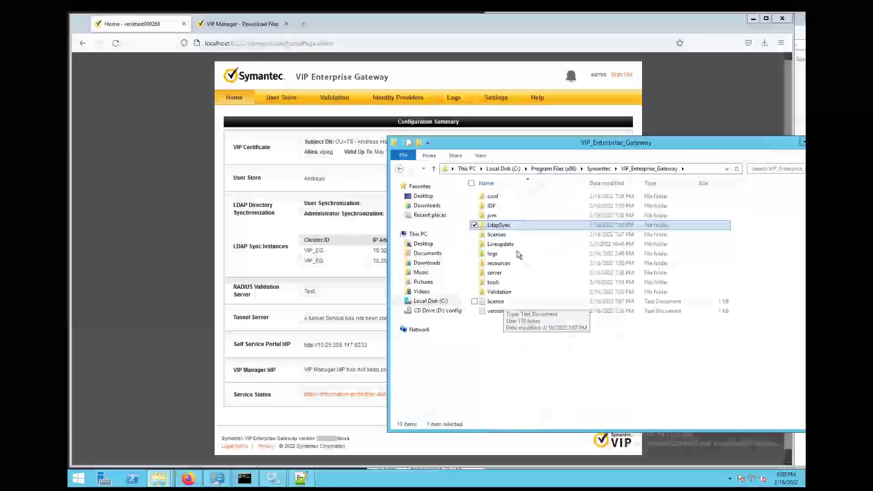
{"action": "double_click", "coordinate": [505, 313]}
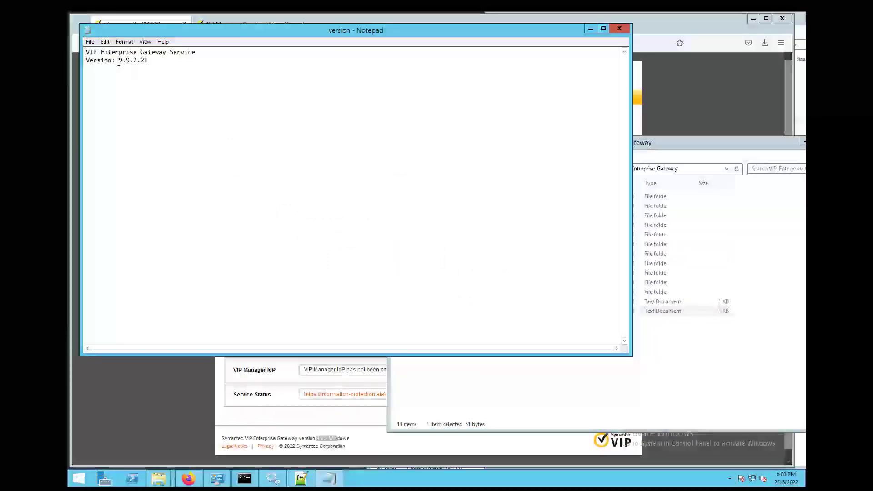
{"action": "left_click", "coordinate": [619, 28]}
{"action": "left_click", "coordinate": [672, 79]}
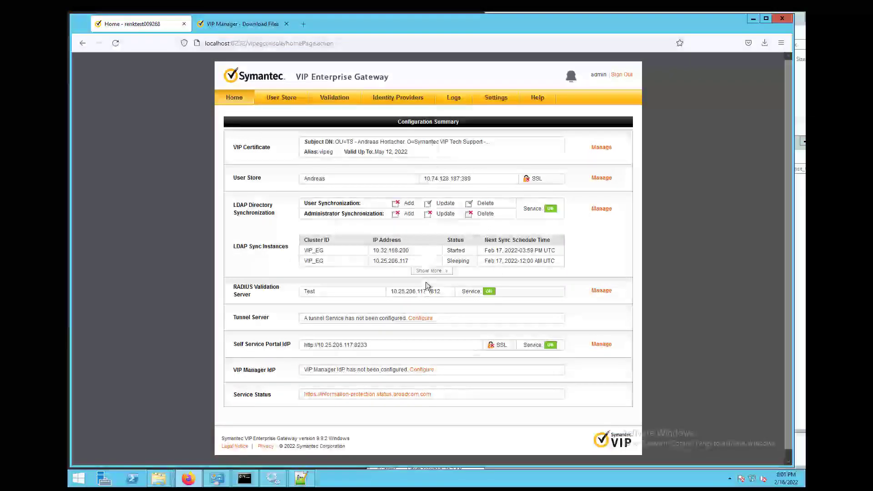
{"action": "left_click", "coordinate": [499, 100]}
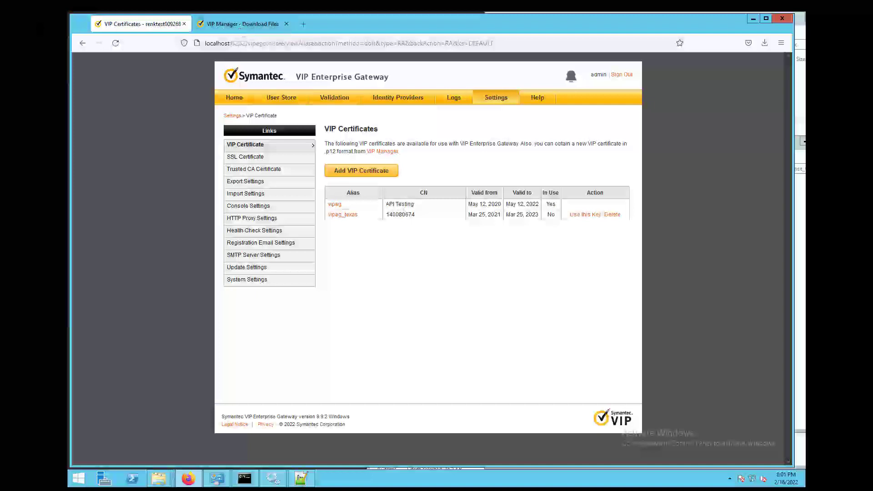
- Review the VIP Certificates: vipeg in use until May 12, 2022, vipeg_tests unused
{"action": "mouse_move", "coordinate": [159, 479]}
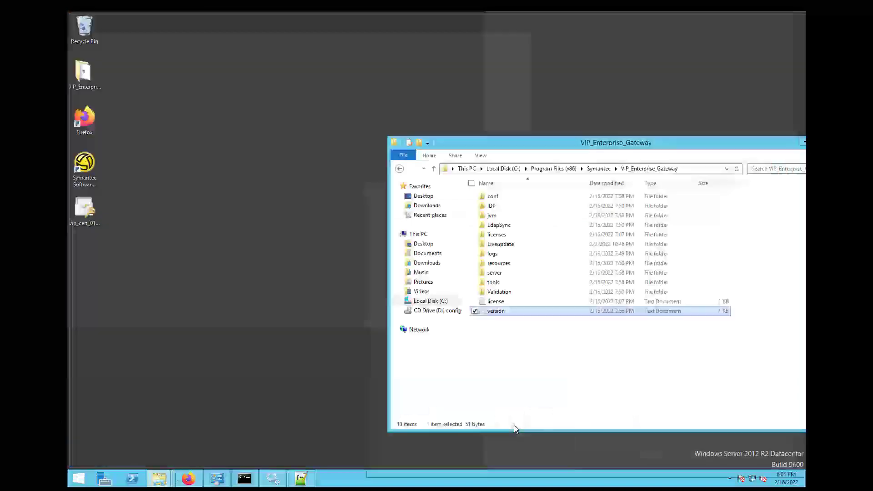
- Delete the 9.7.0, 9.8.4, 9.9.1 and 9.9.2 VIP_Enterprise_Gateway .bak folders from Symantec
{"action": "left_click", "coordinate": [512, 430]}
{"action": "left_click", "coordinate": [598, 169]}
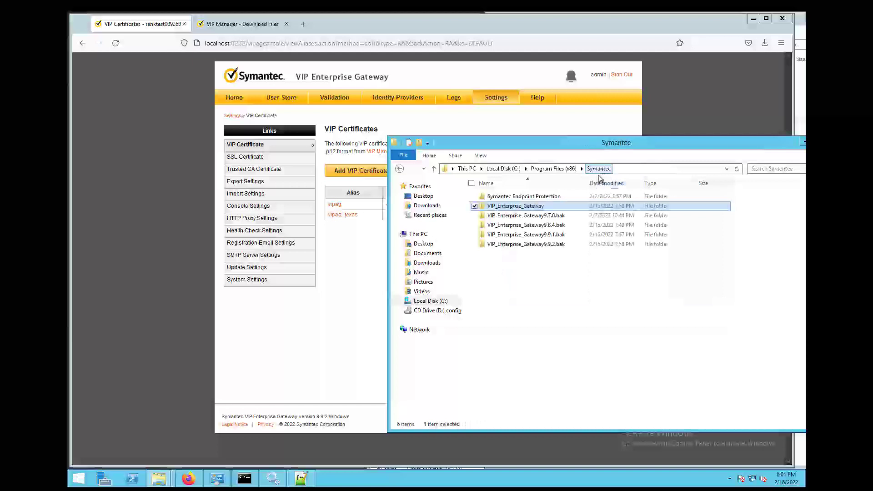
{"action": "left_click", "coordinate": [560, 225]}
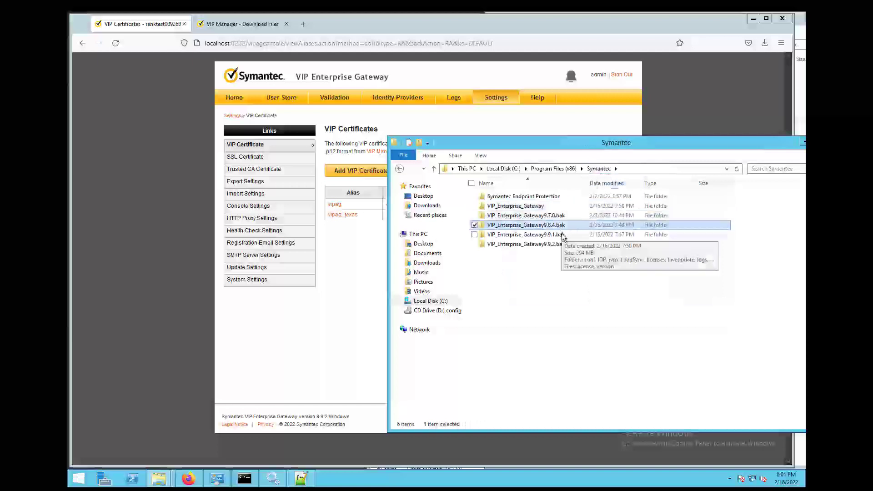
{"action": "left_click", "coordinate": [562, 244]}
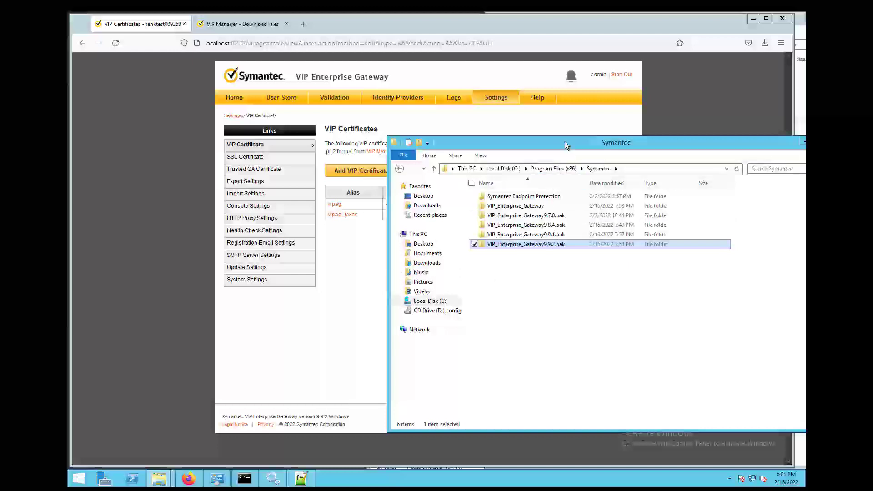
{"action": "left_click_drag", "start_coordinate": [564, 142], "coordinate": [568, 138]}
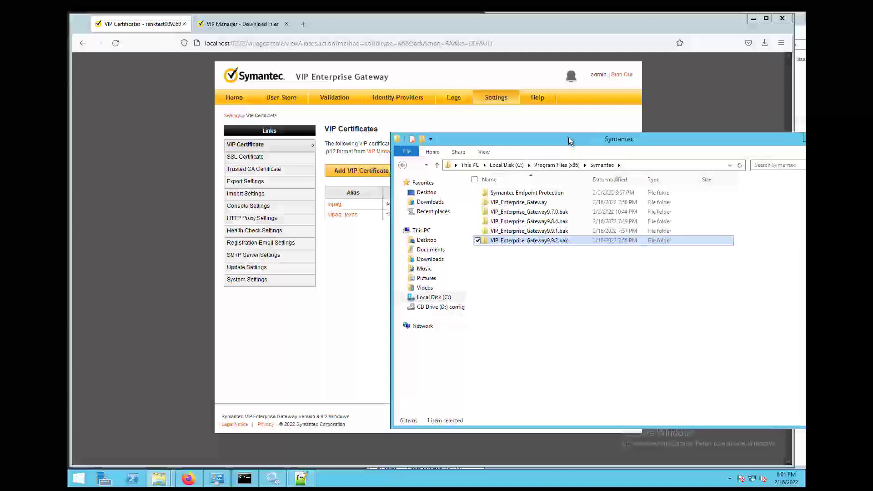
{"action": "left_click", "coordinate": [557, 230]}
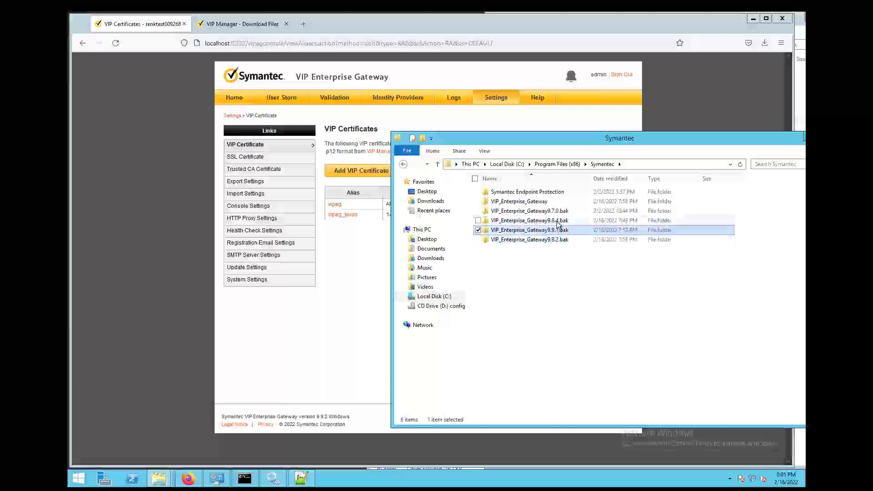
{"action": "left_click", "coordinate": [558, 221]}
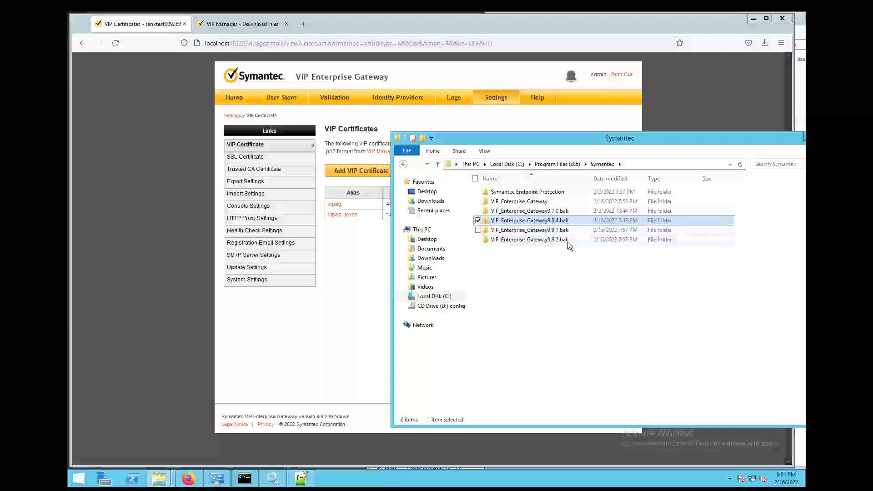
{"action": "left_click", "coordinate": [567, 241]}
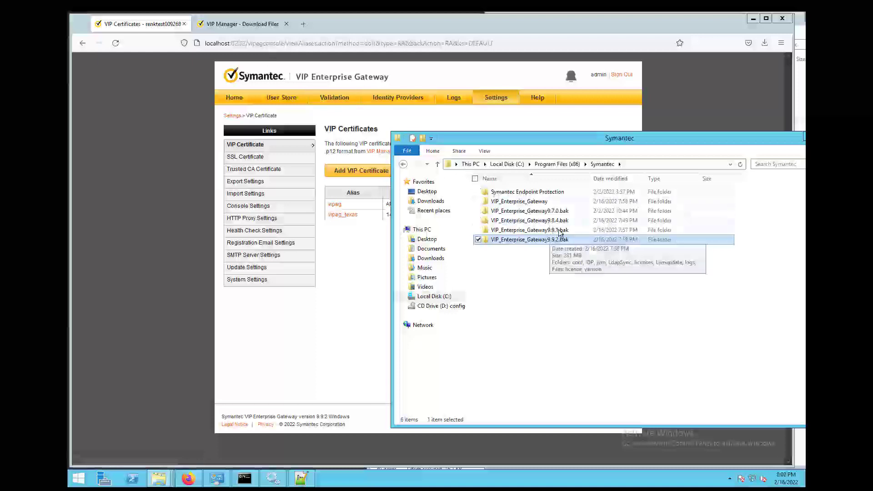
{"action": "left_click_drag", "start_coordinate": [559, 235], "coordinate": [559, 215]}
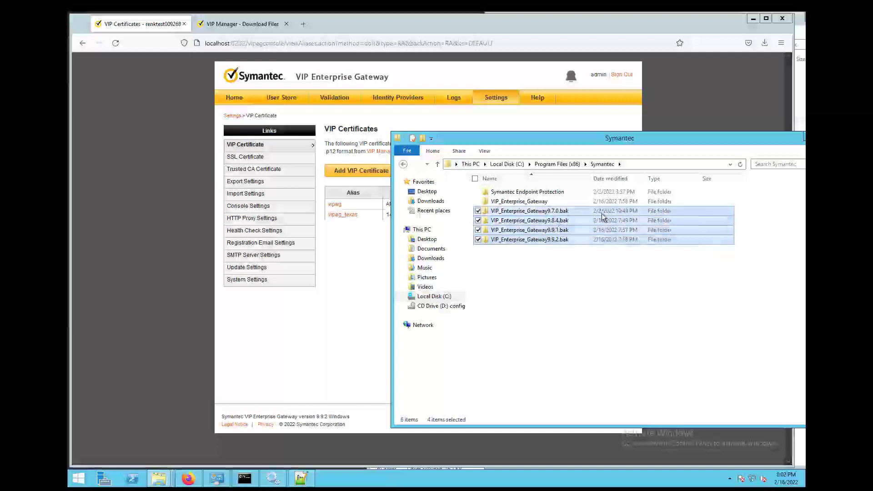
{"action": "key", "text": "Delete"}
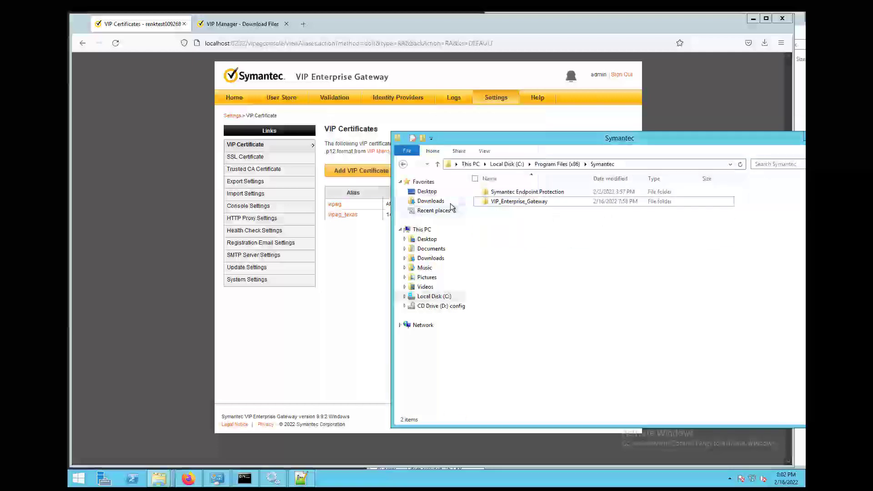
{"action": "left_click", "coordinate": [548, 202]}
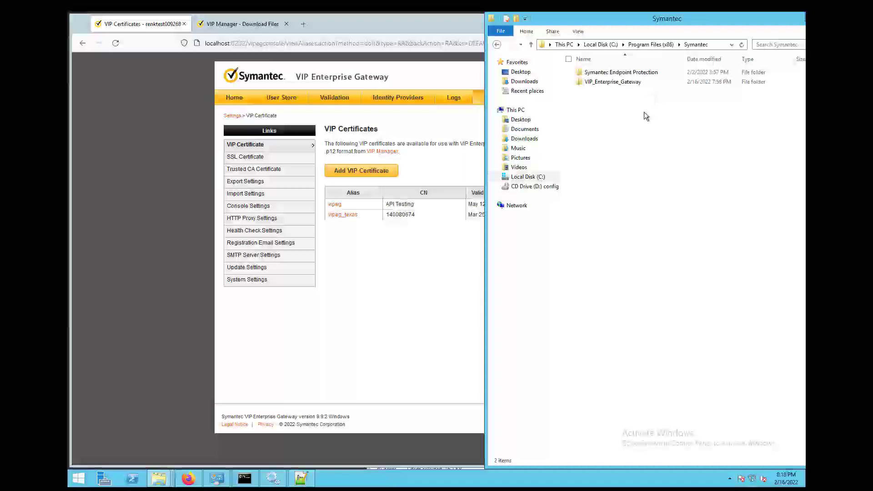
- Delete folders 984, 991 and 992 from C:\tmp, then show the console's Home summary
{"action": "left_click", "coordinate": [527, 176]}
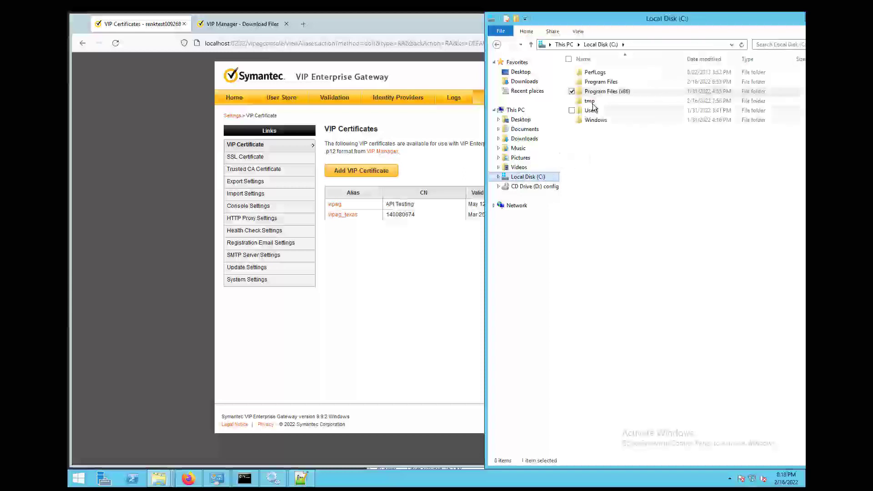
{"action": "double_click", "coordinate": [593, 104]}
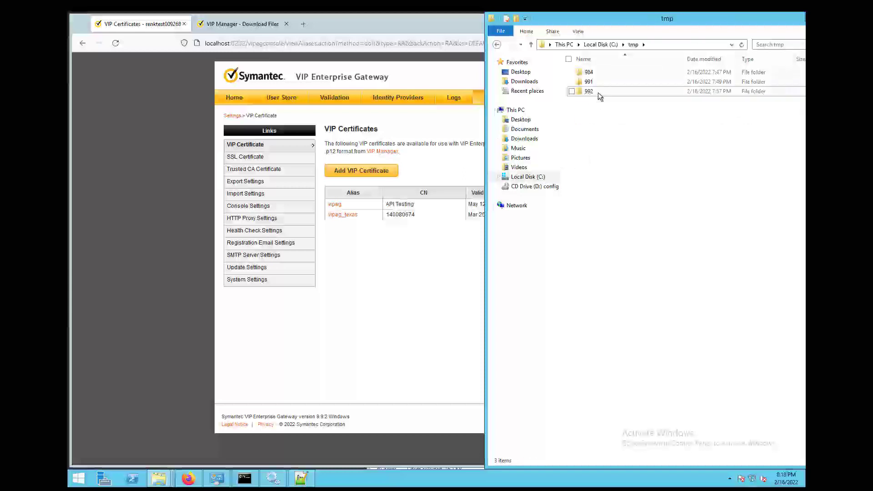
{"action": "left_click", "coordinate": [599, 92]}
{"action": "left_click", "coordinate": [598, 82], "text": "ctrl"}
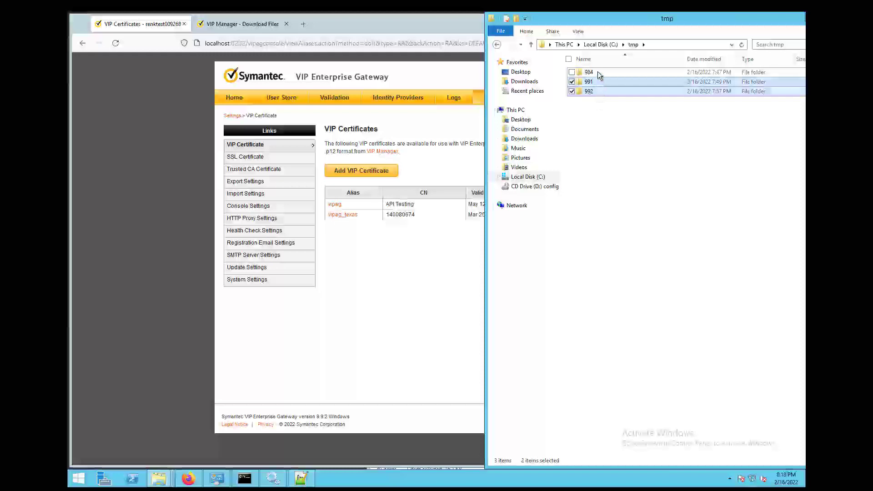
{"action": "left_click", "coordinate": [597, 72], "text": "ctrl"}
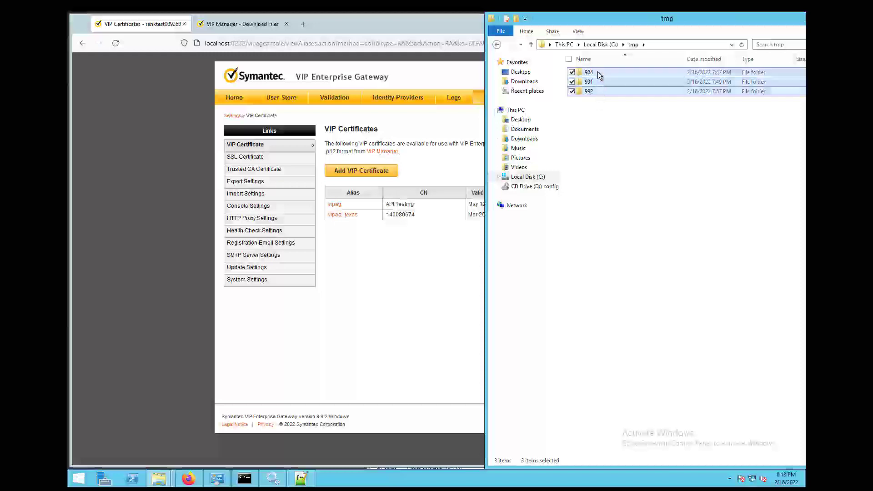
{"action": "key", "text": "Delete"}
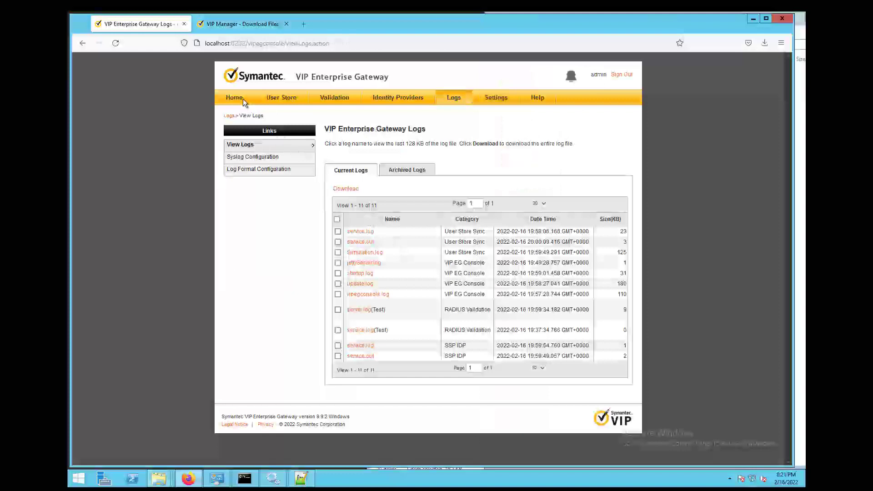
{"action": "left_click", "coordinate": [243, 99]}
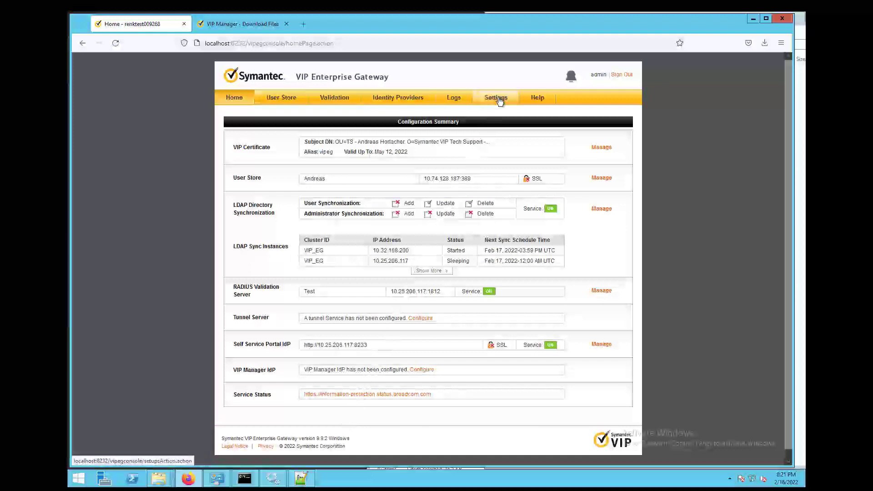
- Bring the administrator Command Prompt forward and enlarge it to show the 9.9.1 and 9.9.2 upgrade output
{"action": "left_click", "coordinate": [244, 478]}
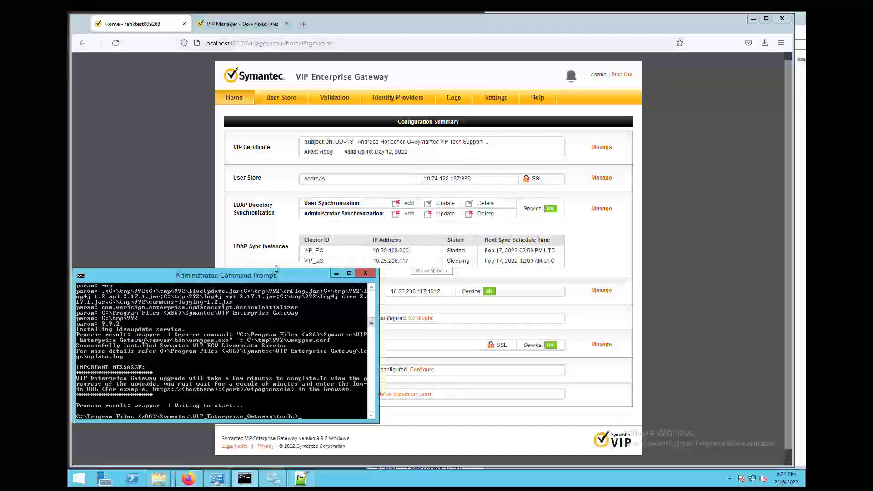
{"action": "left_click_drag", "start_coordinate": [278, 269], "coordinate": [280, 237]}
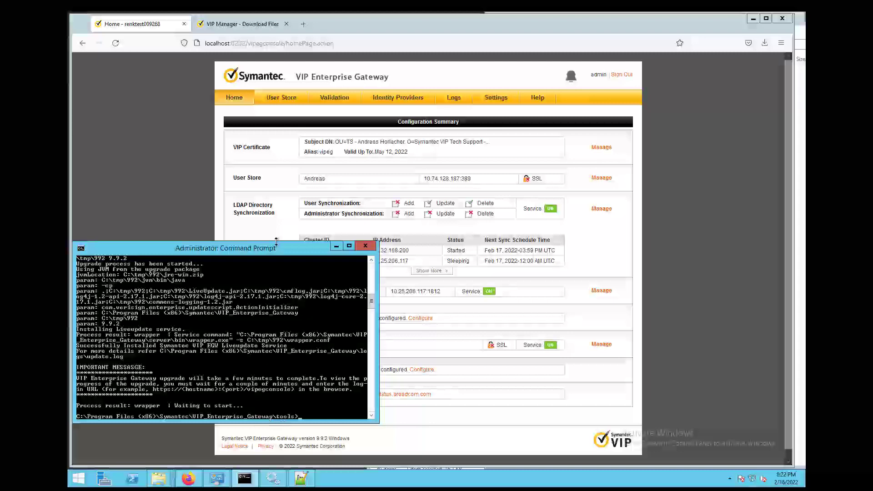
{"action": "left_click_drag", "start_coordinate": [275, 241], "coordinate": [287, 62]}
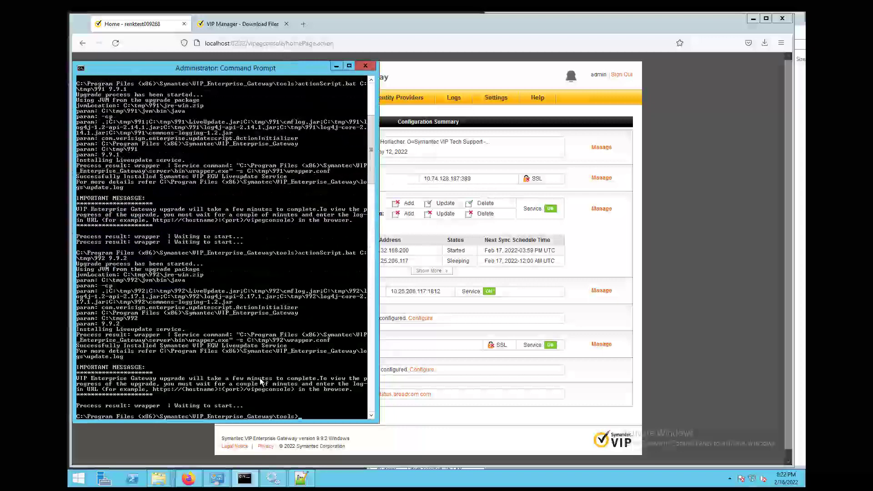
- Run vipdiagnostic.bat until it finishes with expired-certificate warnings, then return to the gateway console
{"action": "type", "text": "vipdi"}
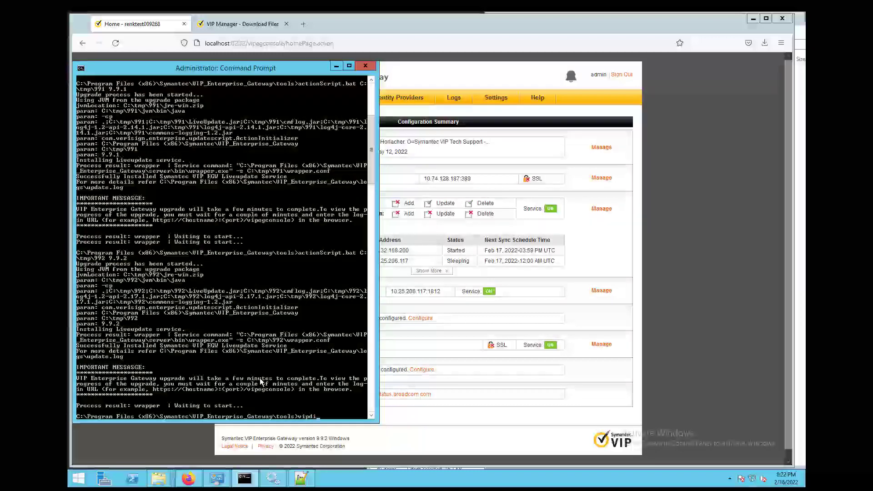
{"action": "key", "text": "Tab"}
{"action": "key", "text": "Return"}
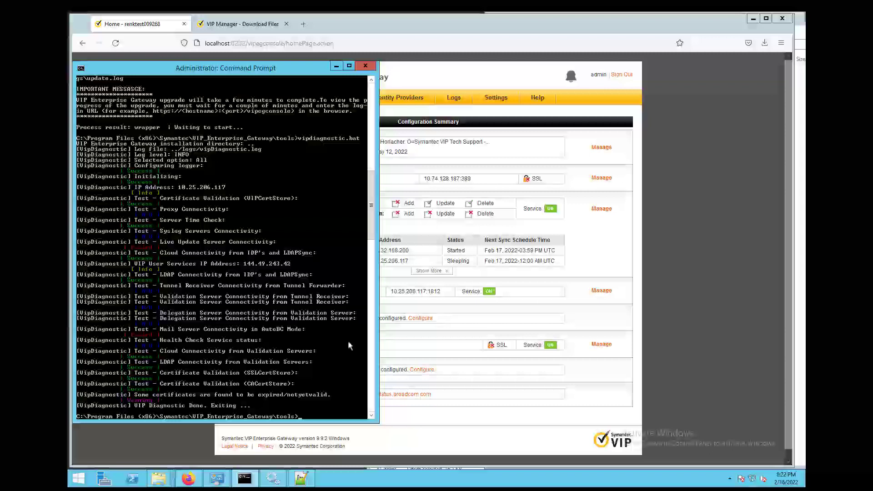
{"action": "left_click", "coordinate": [676, 241]}
- Show the Trusted CA Certificates list at 50 per page
{"action": "left_click", "coordinate": [496, 100]}
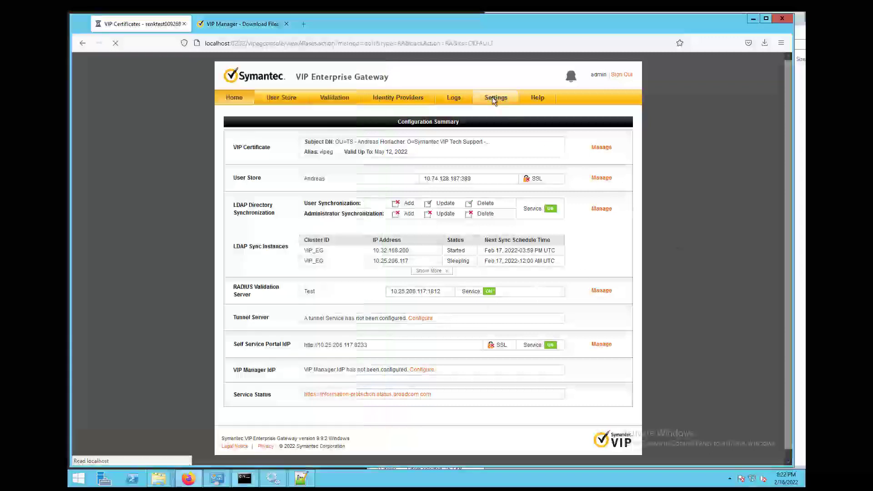
{"action": "left_click", "coordinate": [260, 171]}
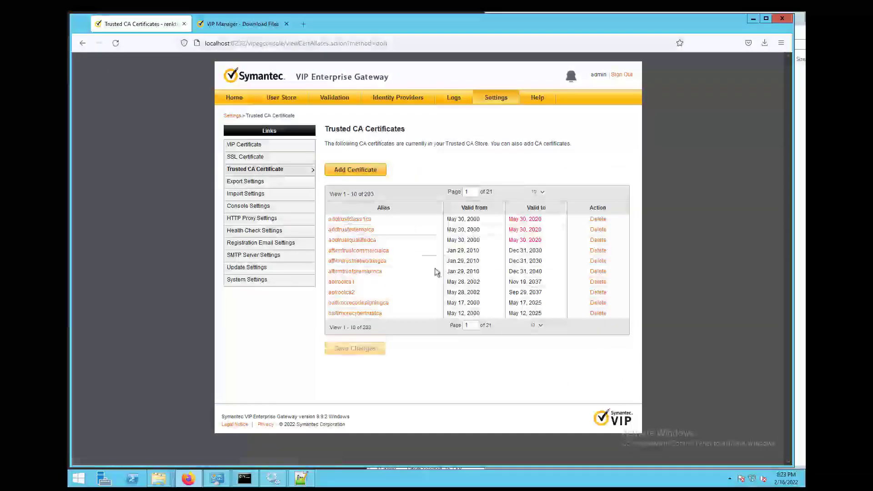
{"action": "left_click", "coordinate": [540, 327]}
{"action": "left_click", "coordinate": [535, 354]}
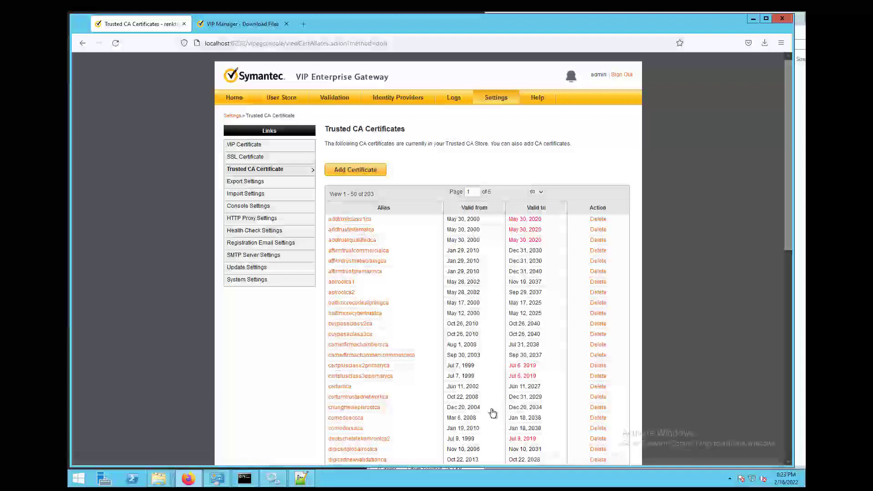
- Return to VIP Certificates, recheck the diagnostic results in the console, then open the Logs page
{"action": "left_click", "coordinate": [244, 146]}
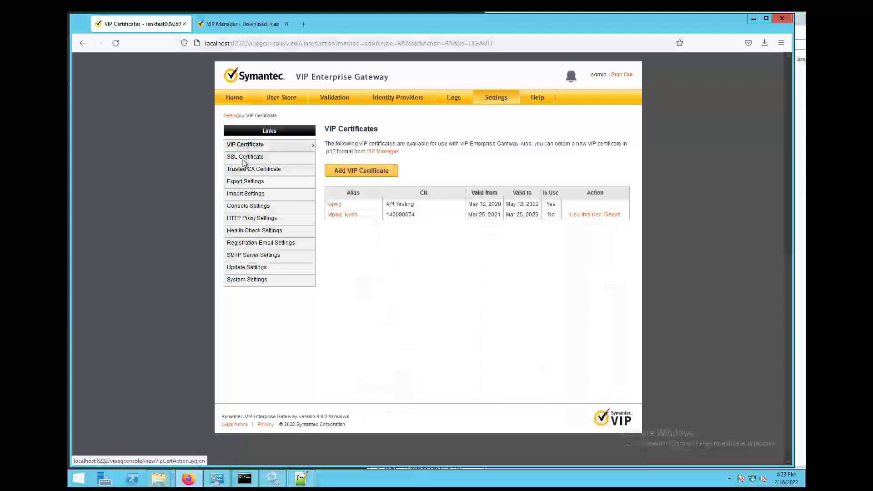
{"action": "left_click", "coordinate": [244, 478]}
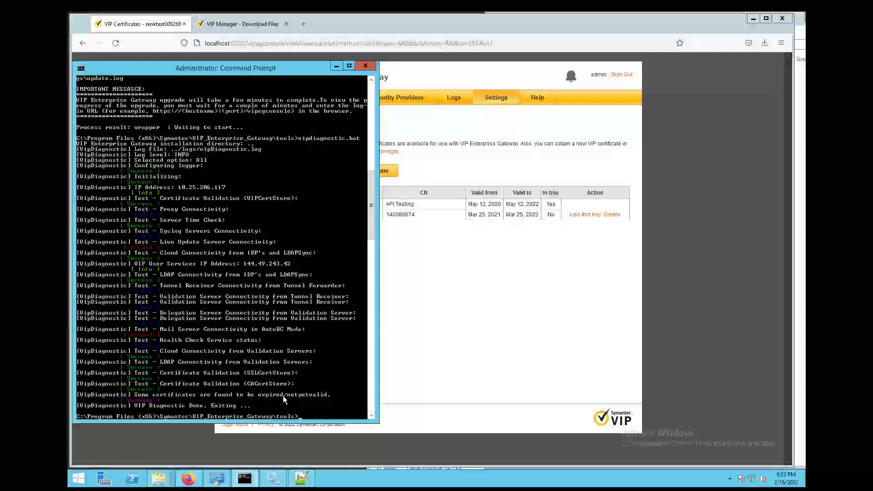
{"action": "left_click", "coordinate": [410, 342]}
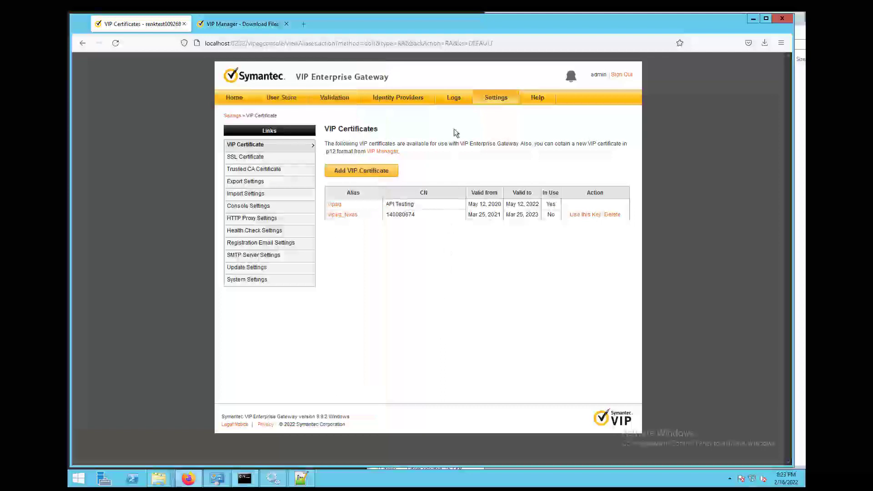
{"action": "left_click", "coordinate": [454, 99]}
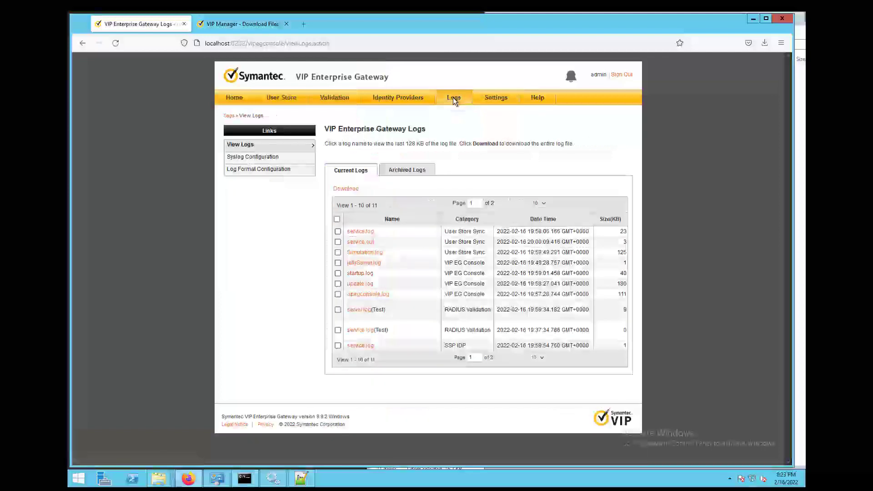
- Show 50 log files per page, then tick and untick the SSP IDP service.out and service.log entries
{"action": "left_click", "coordinate": [538, 357]}
{"action": "left_click", "coordinate": [541, 391]}
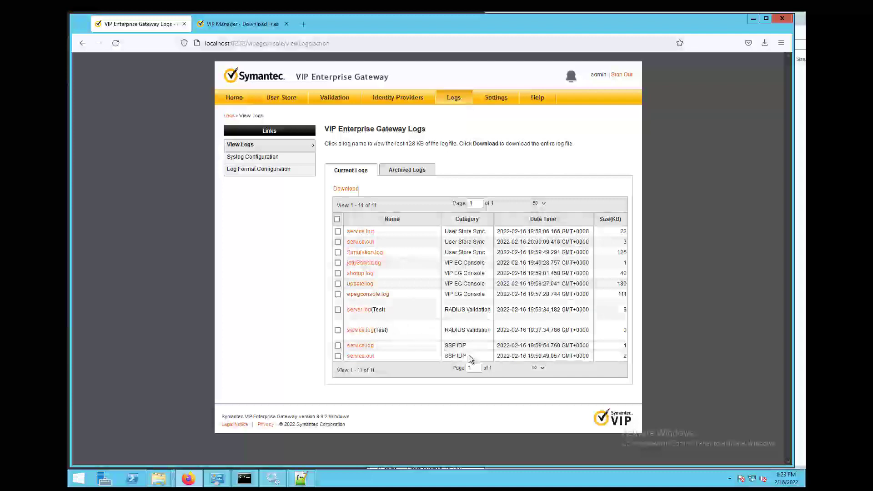
{"action": "left_click_drag", "start_coordinate": [468, 356], "coordinate": [448, 355]}
{"action": "left_click", "coordinate": [448, 356]}
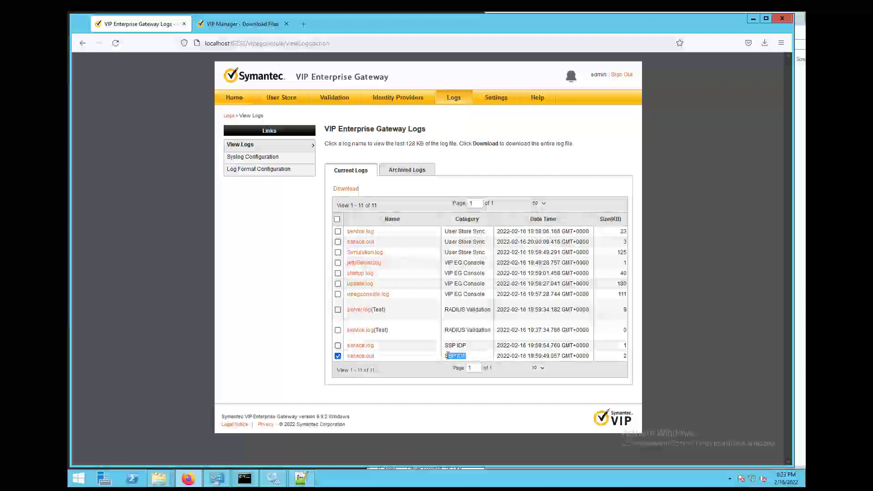
{"action": "left_click", "coordinate": [458, 346]}
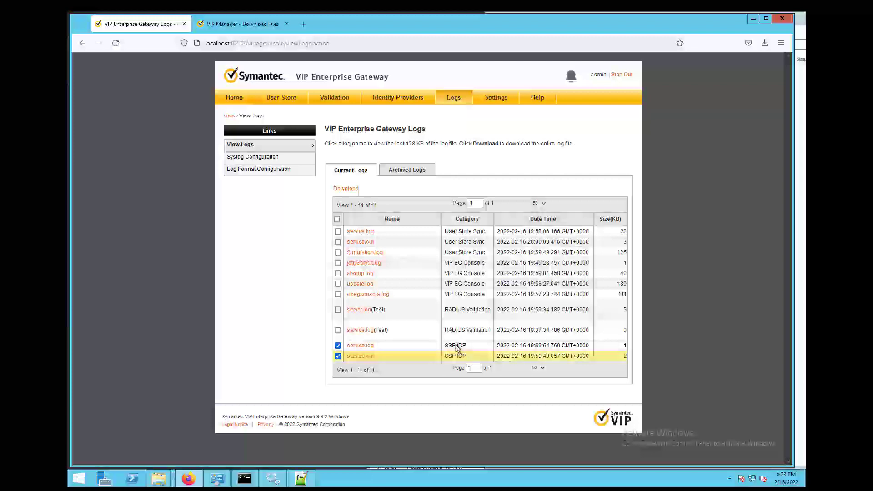
{"action": "left_click", "coordinate": [337, 346]}
{"action": "left_click", "coordinate": [338, 356]}
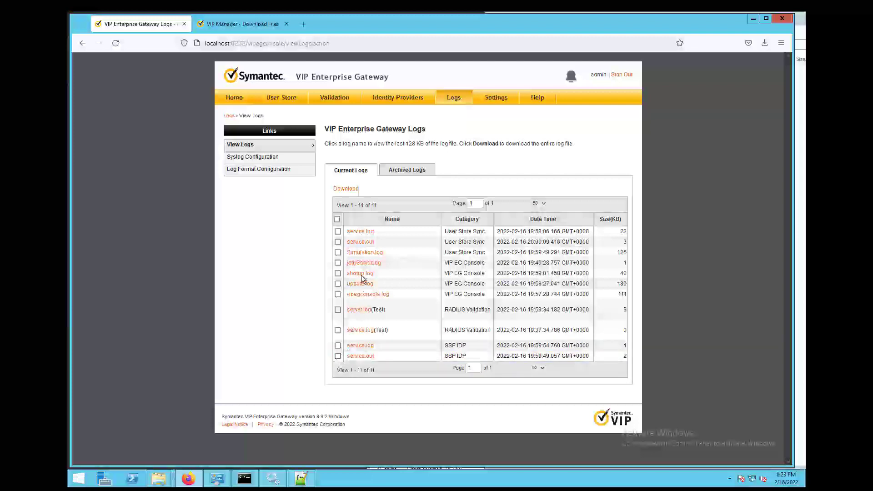